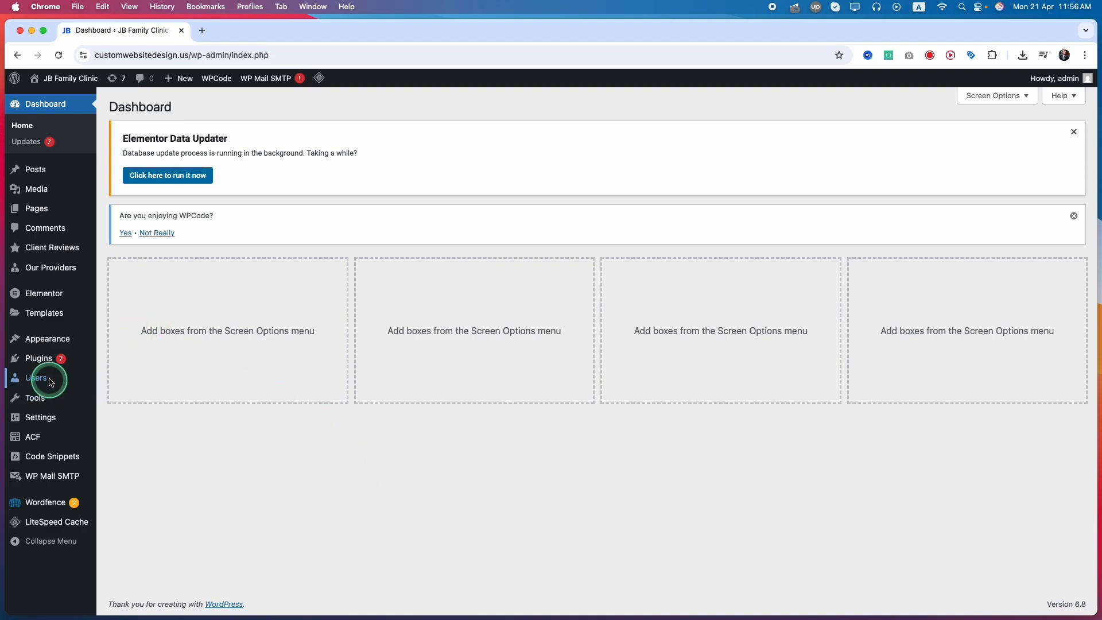
Search the plugin directory for "rank math", then install and activate the Rank Math SEO plugin.
mouse_move(44, 361)
click(125, 378)
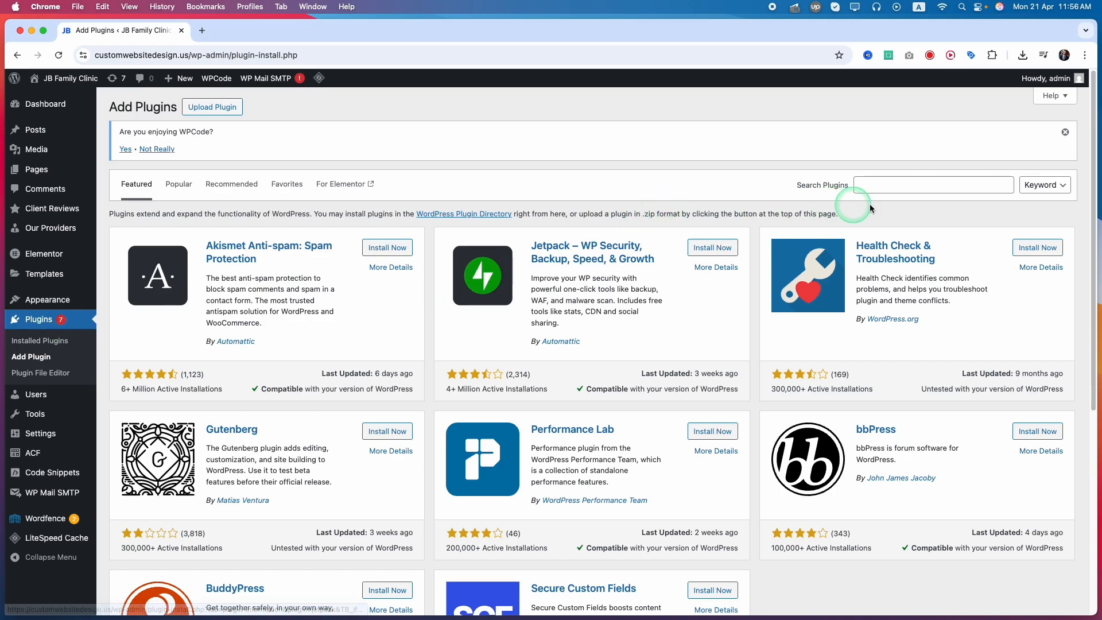
click(868, 187)
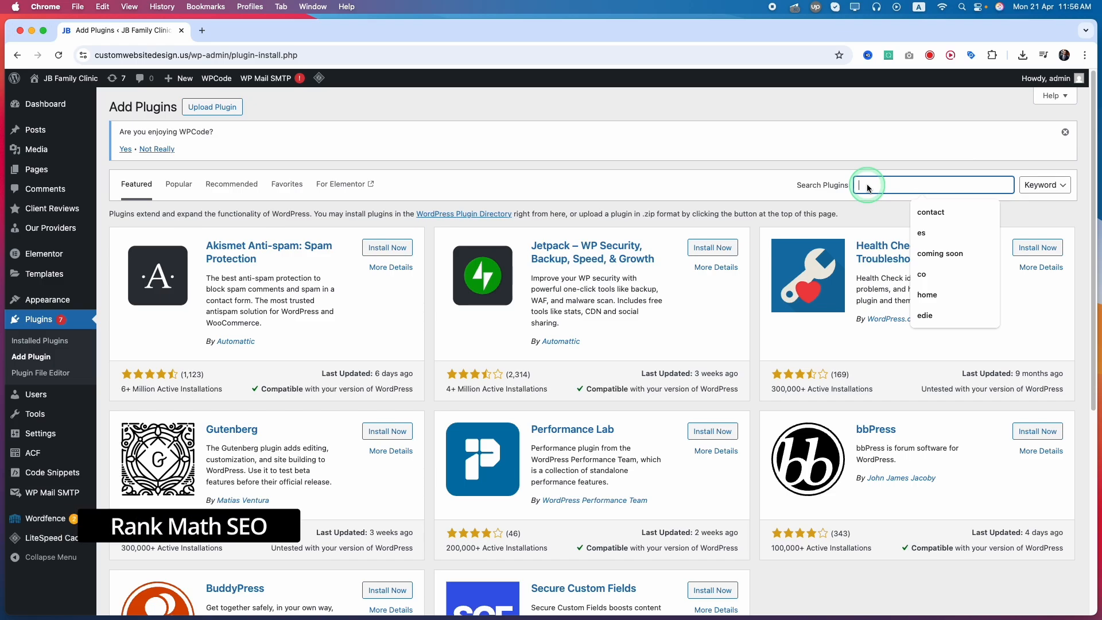
text(rank math)
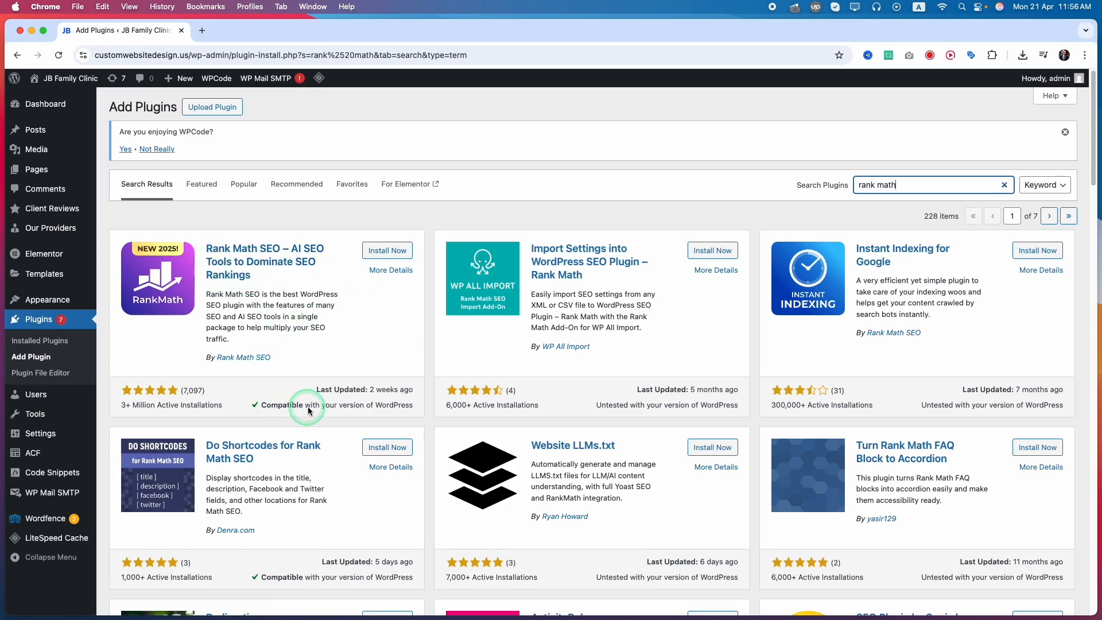
click(379, 251)
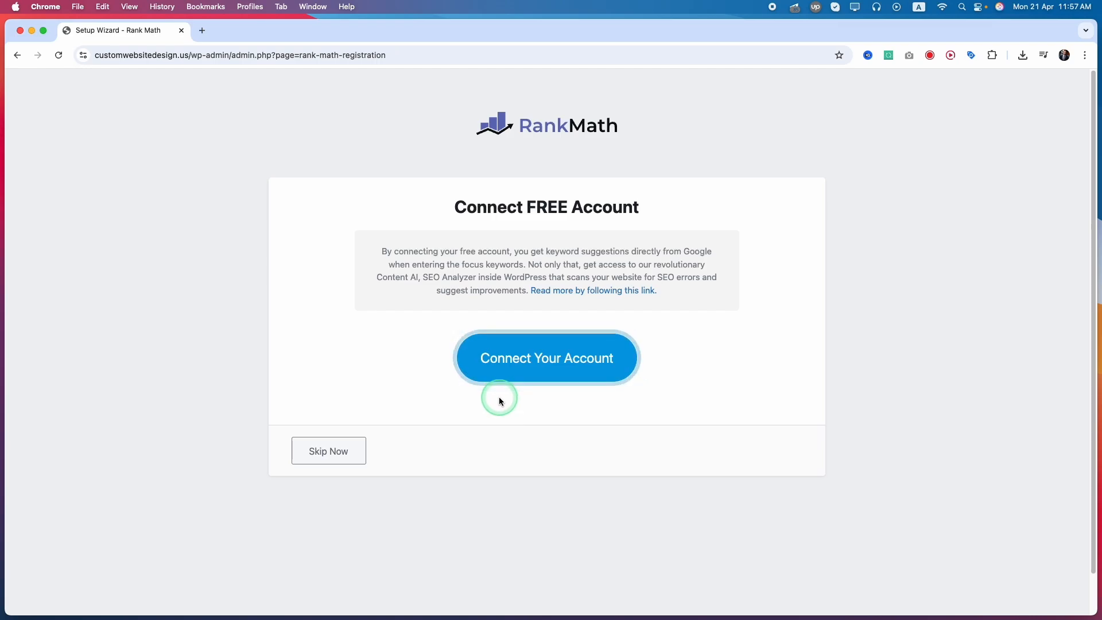
Connect the site to a Rank Math account by signing in with Google.
click(526, 367)
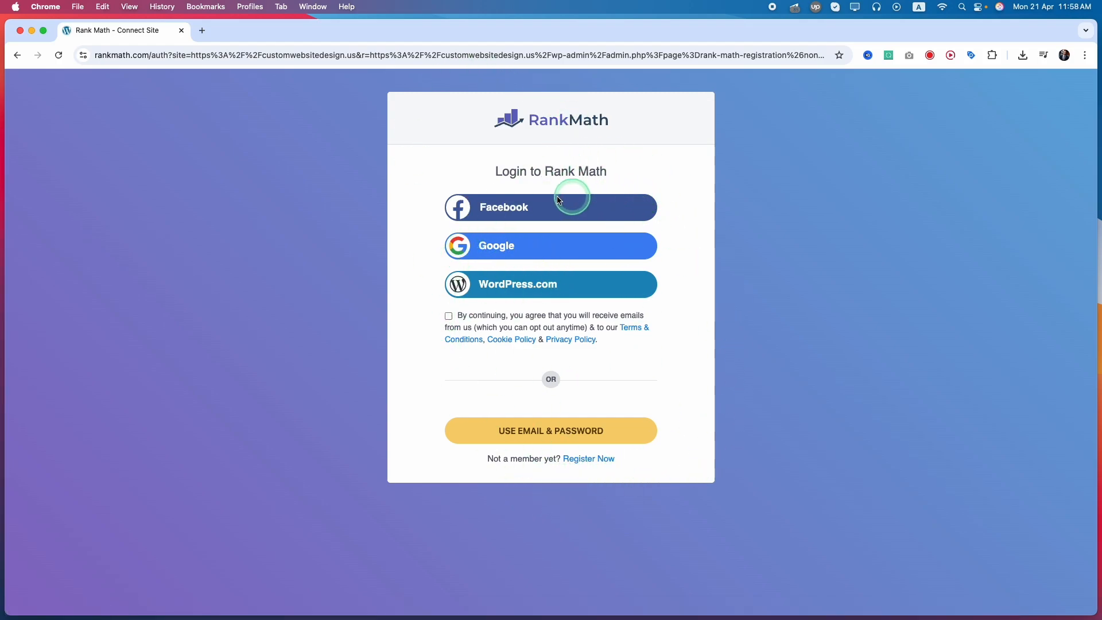
click(590, 460)
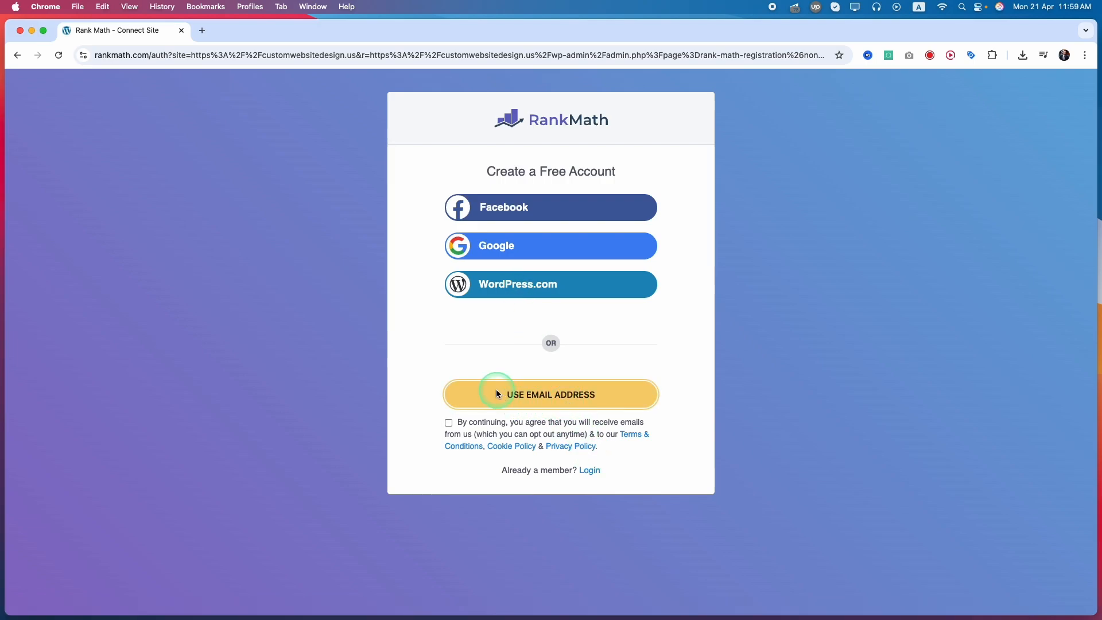
click(592, 471)
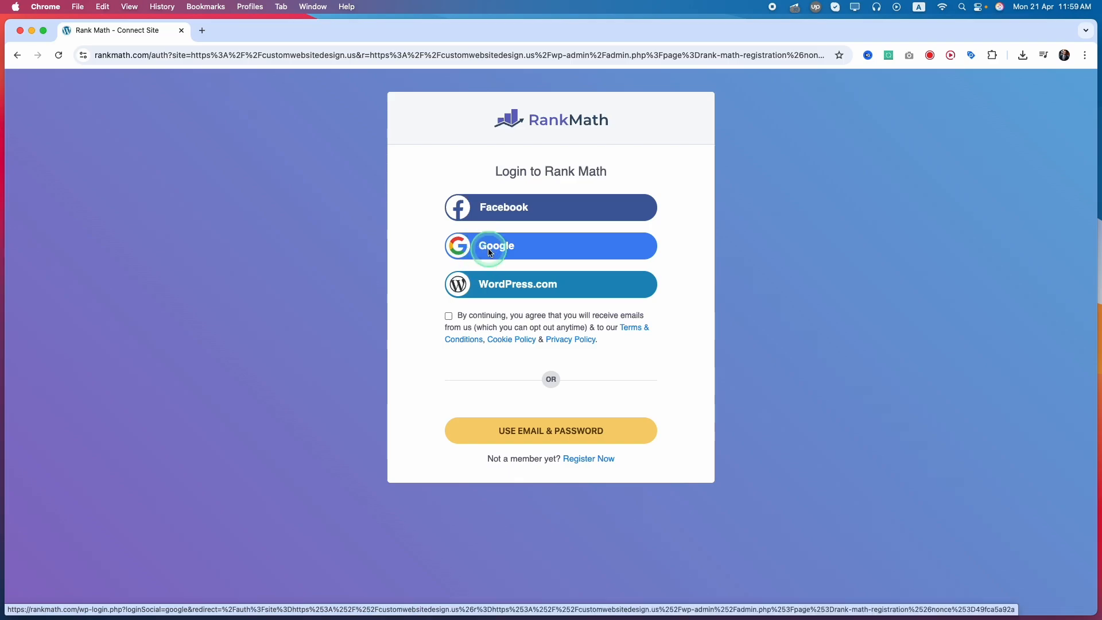
click(460, 251)
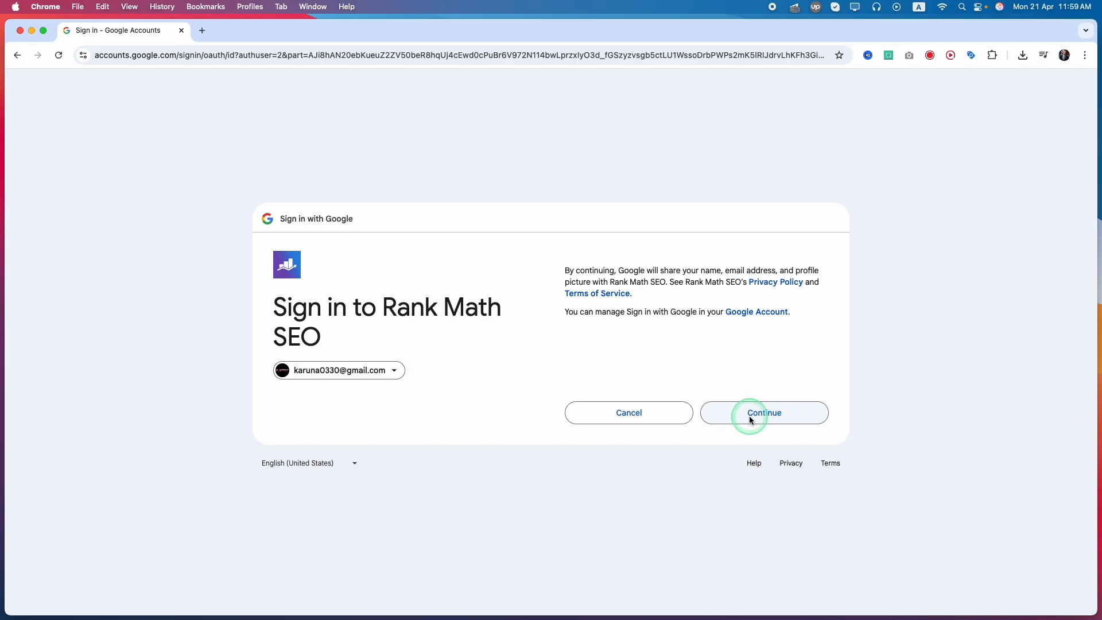
click(749, 415)
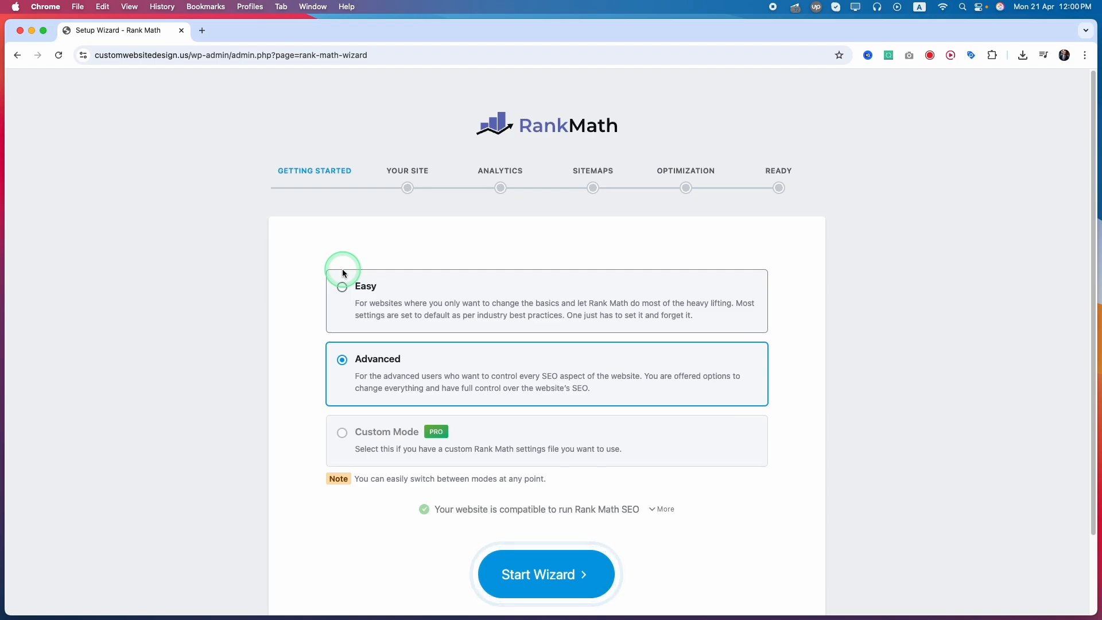
Choose the Easy setup mode and start the Rank Math setup wizard.
click(364, 296)
click(323, 380)
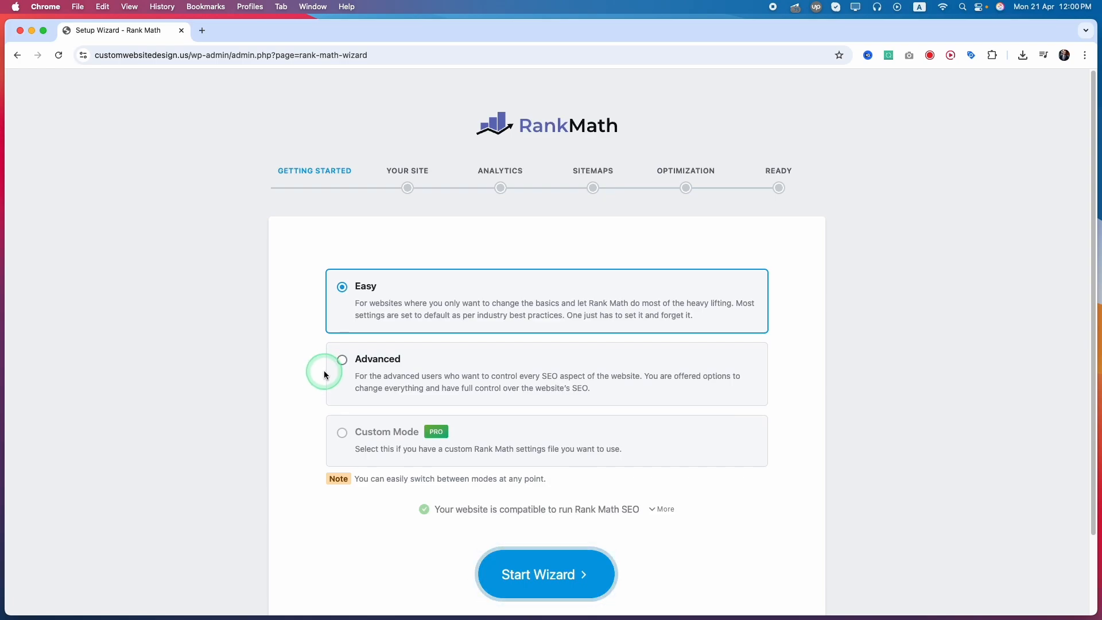
click(383, 303)
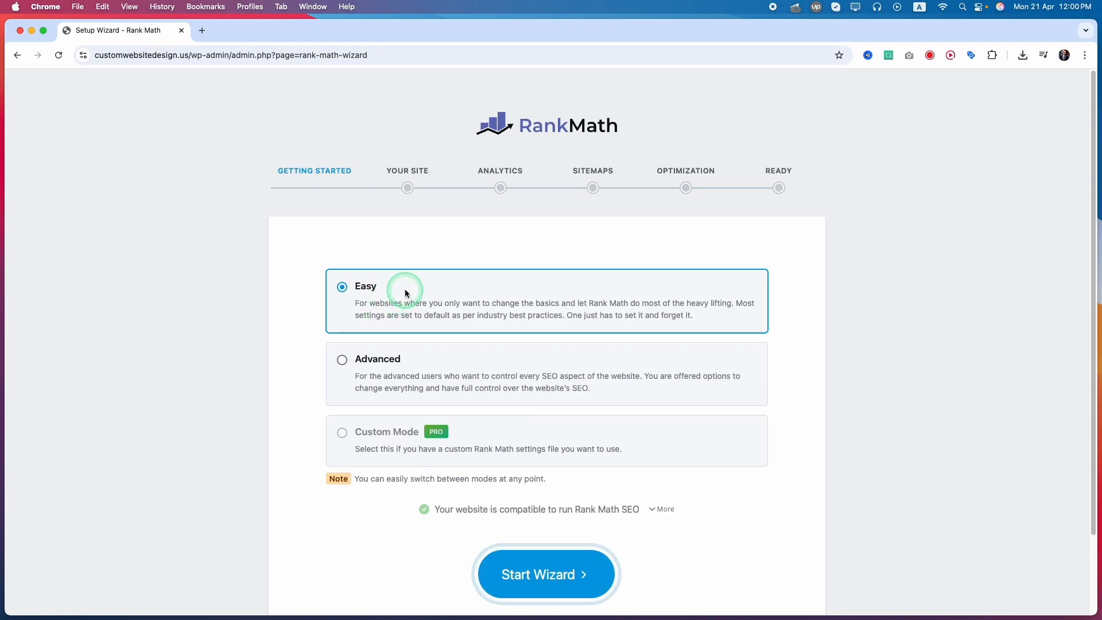
click(574, 581)
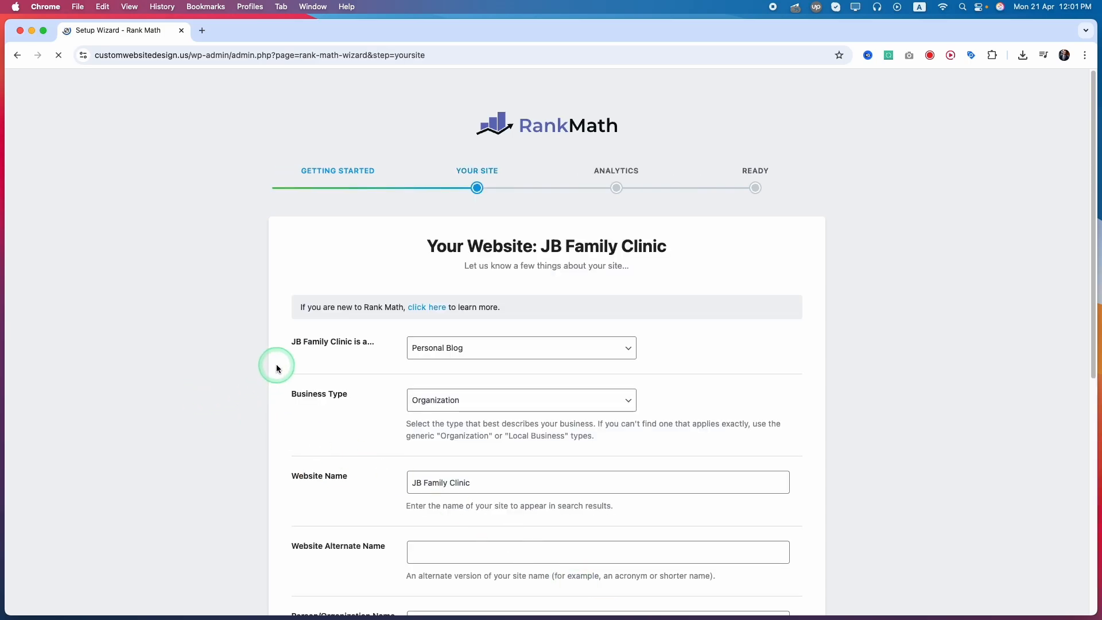
Set the JB Family Clinic website type to Small Business Site.
scroll(282, 369, down, 3)
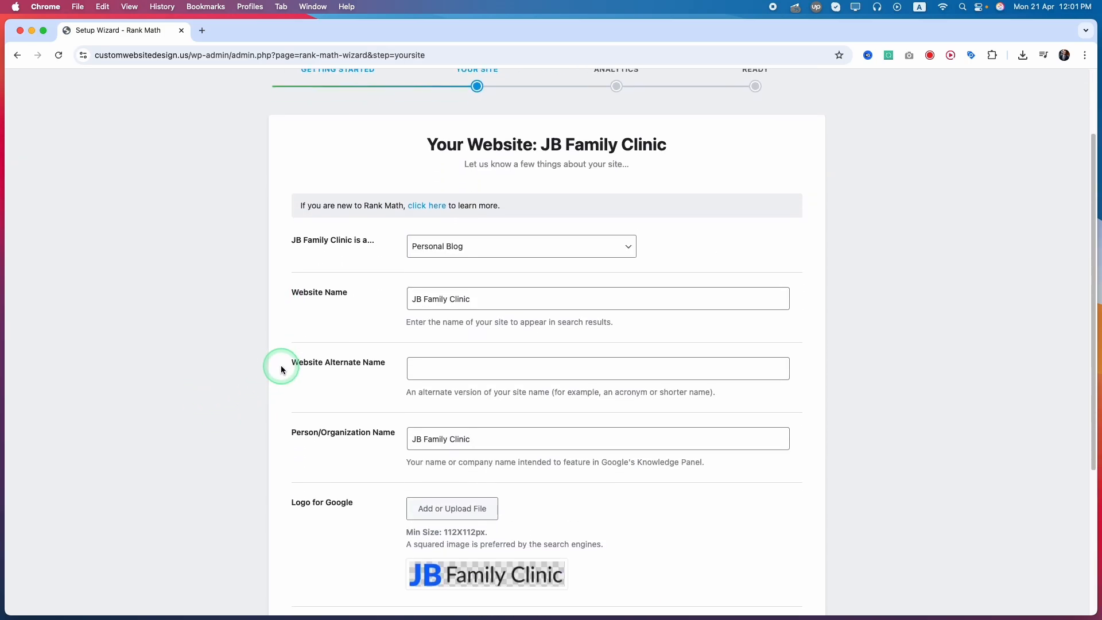
click(484, 247)
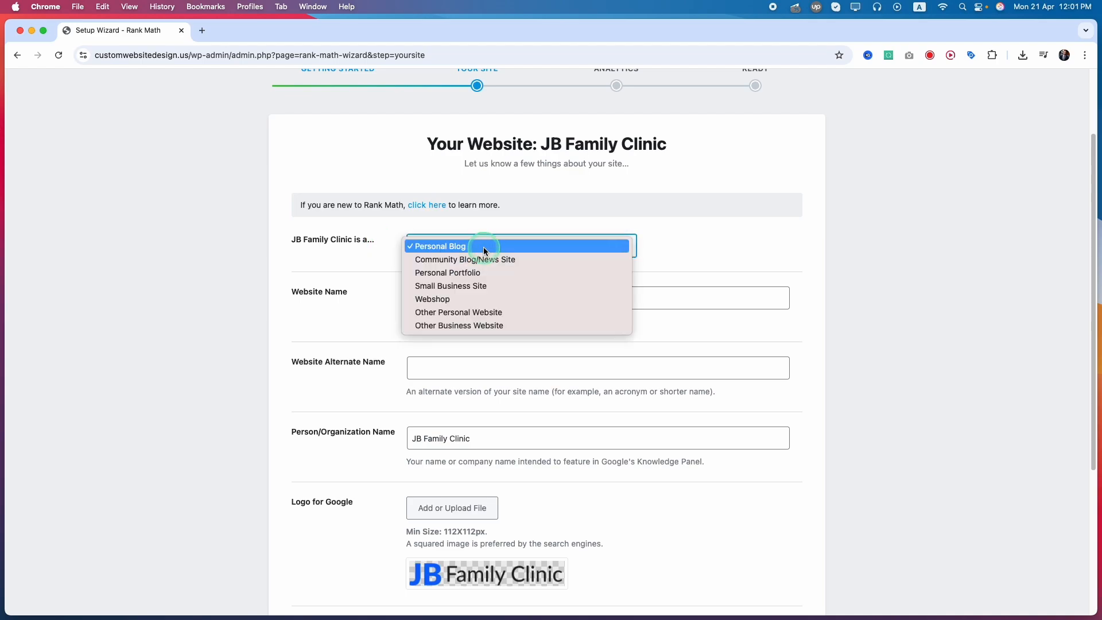
click(529, 287)
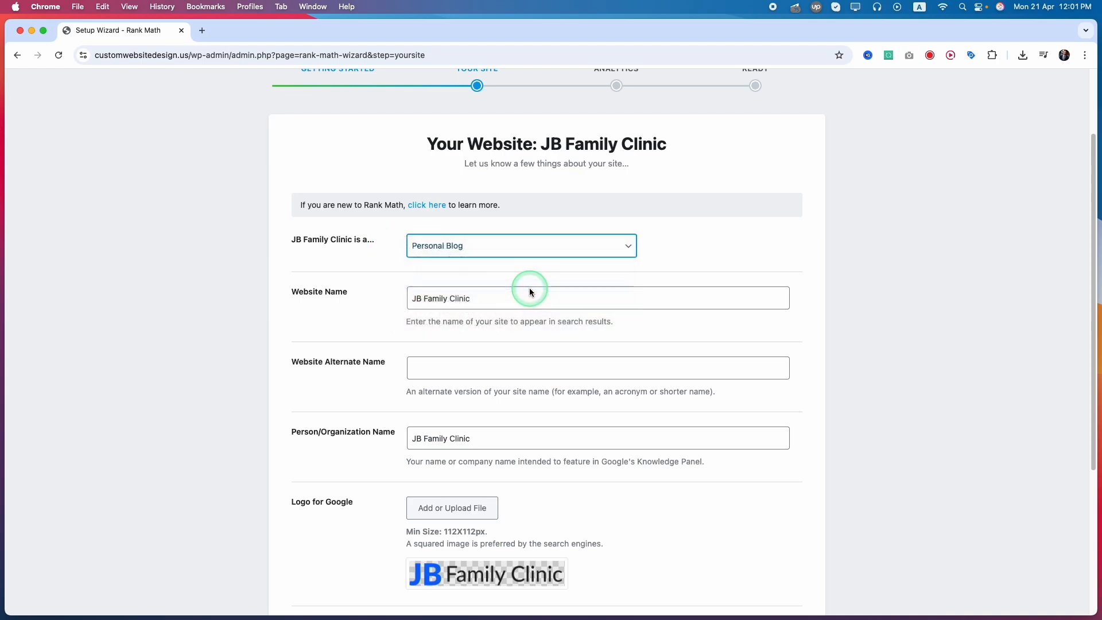
Search the business types and set the Business Type to Hospital.
click(462, 298)
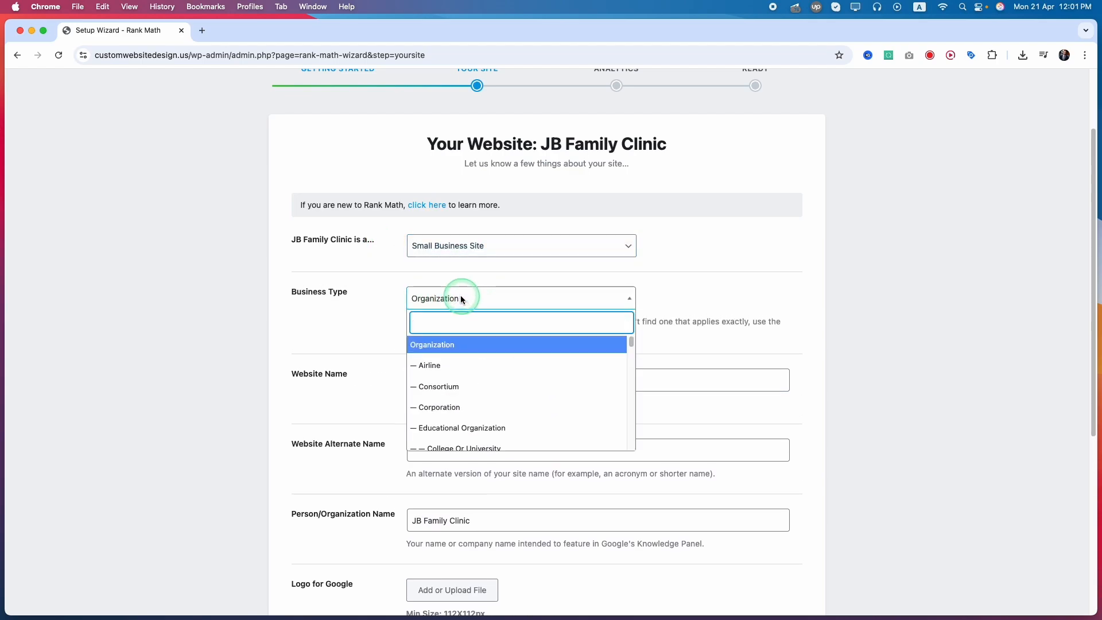
click(461, 299)
click(460, 297)
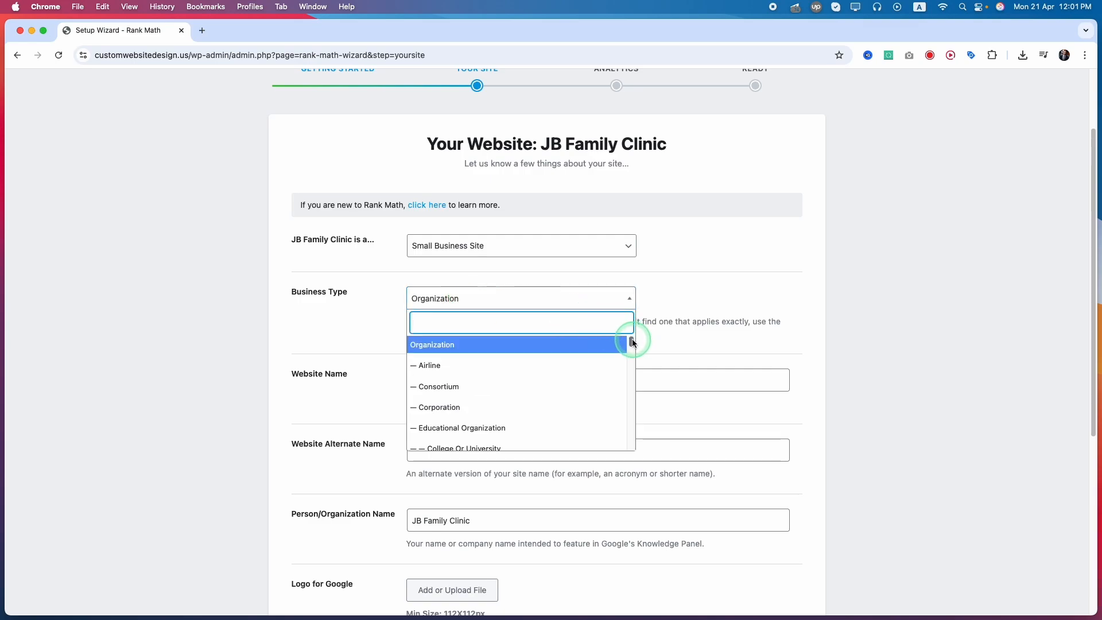
drag(632, 343, 630, 361)
scroll(551, 402, down, 2)
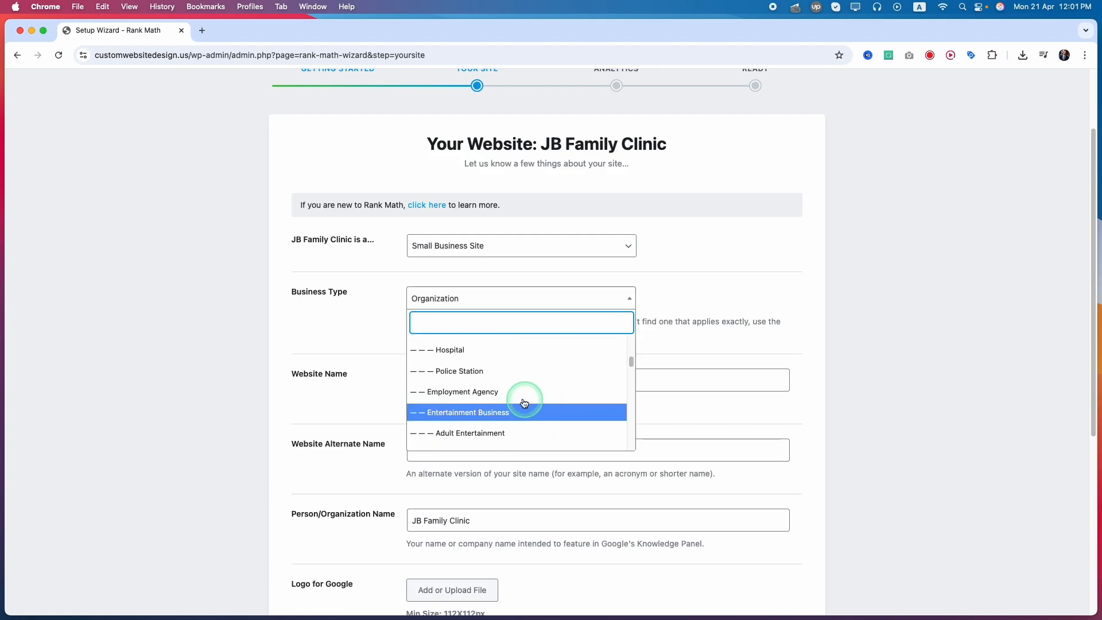
scroll(451, 360, down, 2)
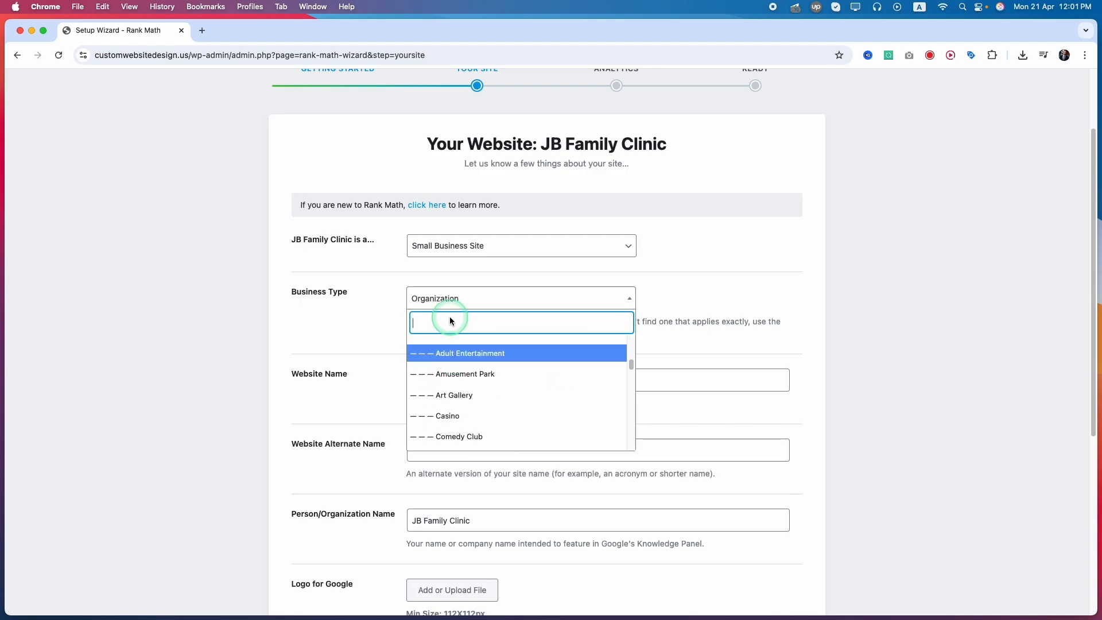
text(helth)
key(BackSpace)
key(BackSpace)
key(BackSpace)
key(BackSpace)
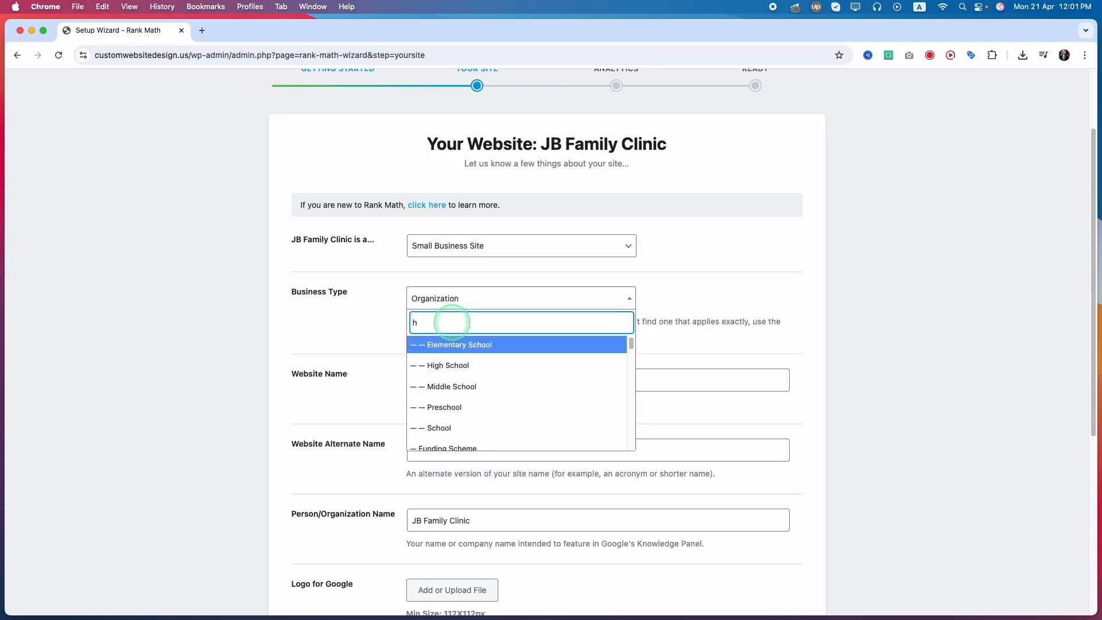
text(os)
click(487, 349)
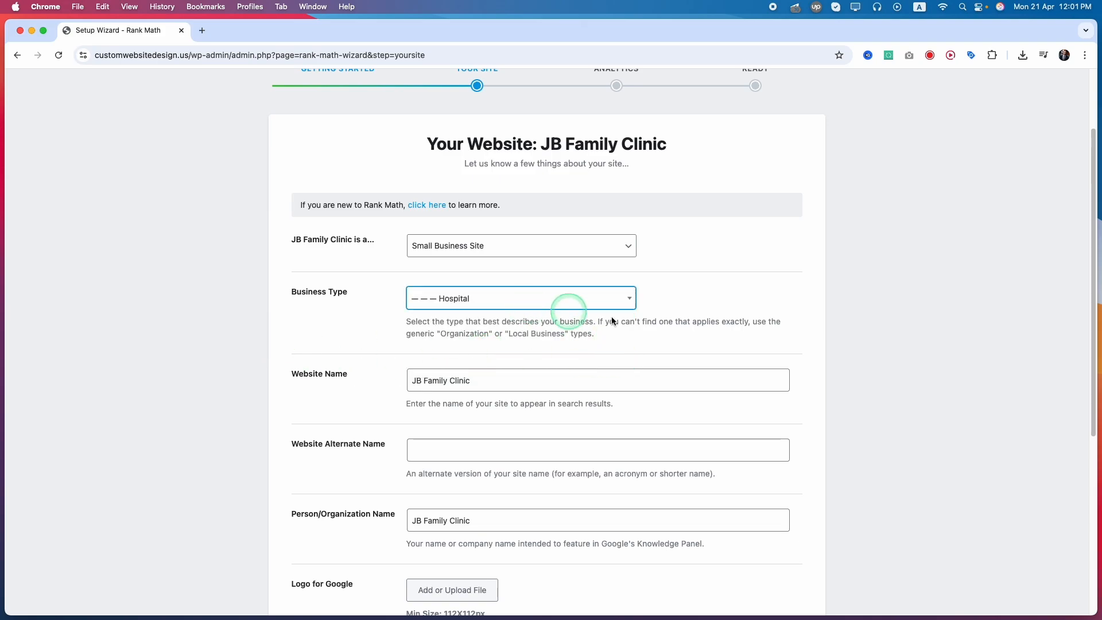
Review the website name fields and the image requirements for the Google logo in the site details form.
click(418, 389)
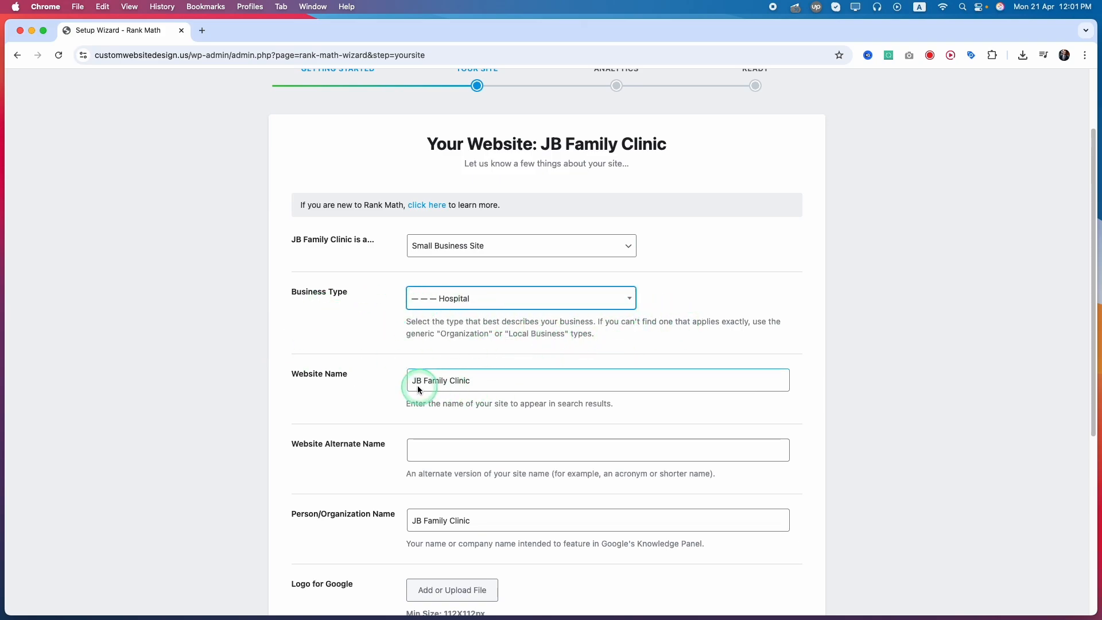
drag(291, 374, 308, 377)
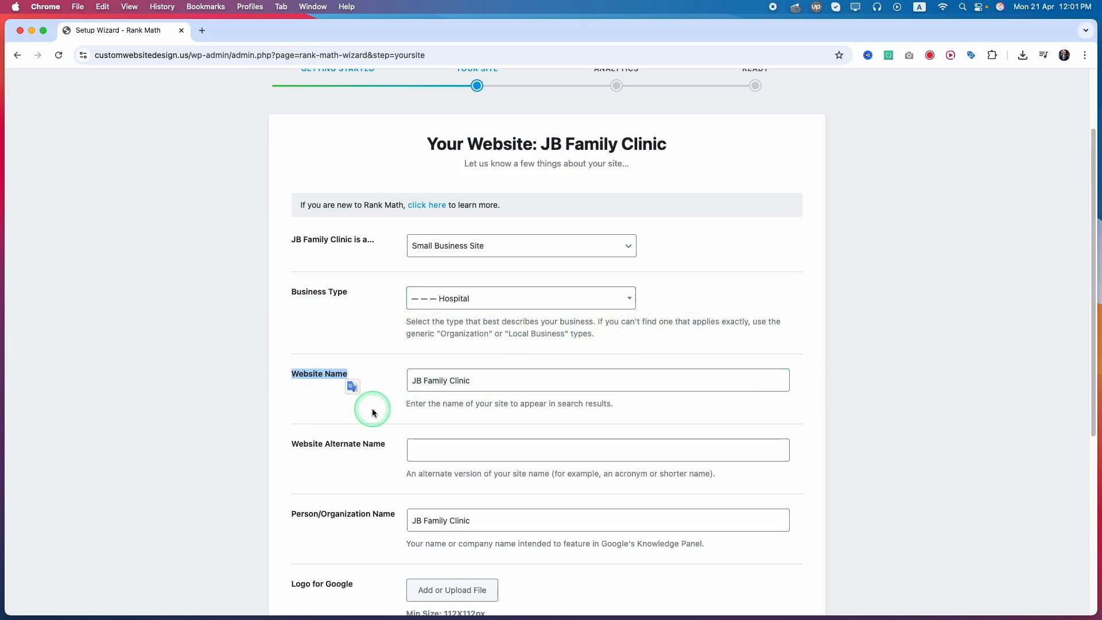
scroll(373, 411, down, 2)
click(339, 421)
scroll(339, 421, down, 5)
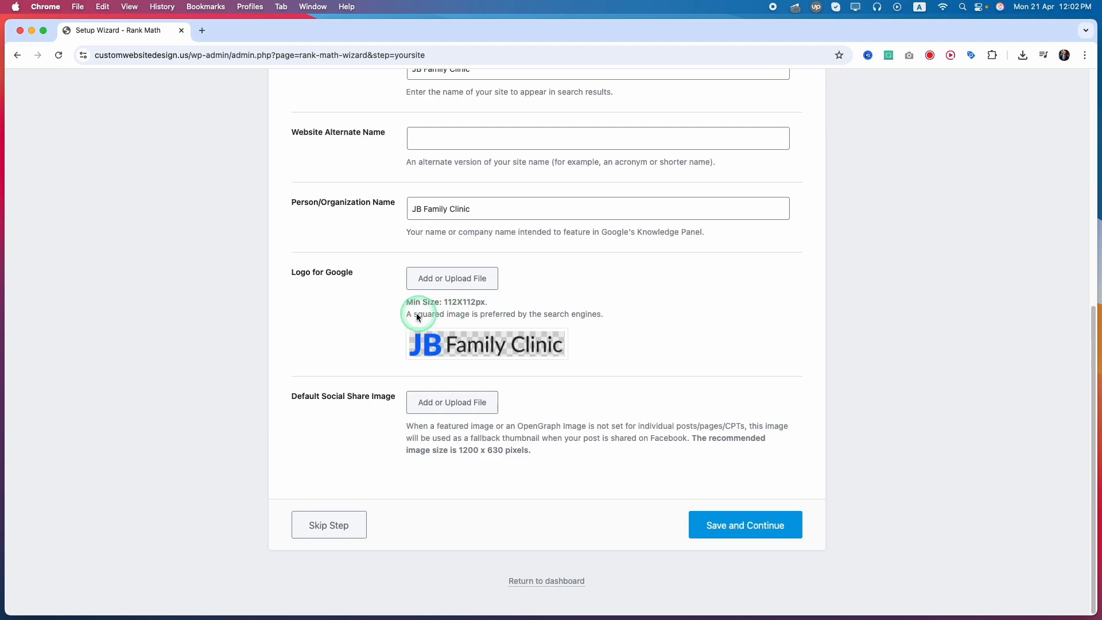
drag(412, 314, 488, 316)
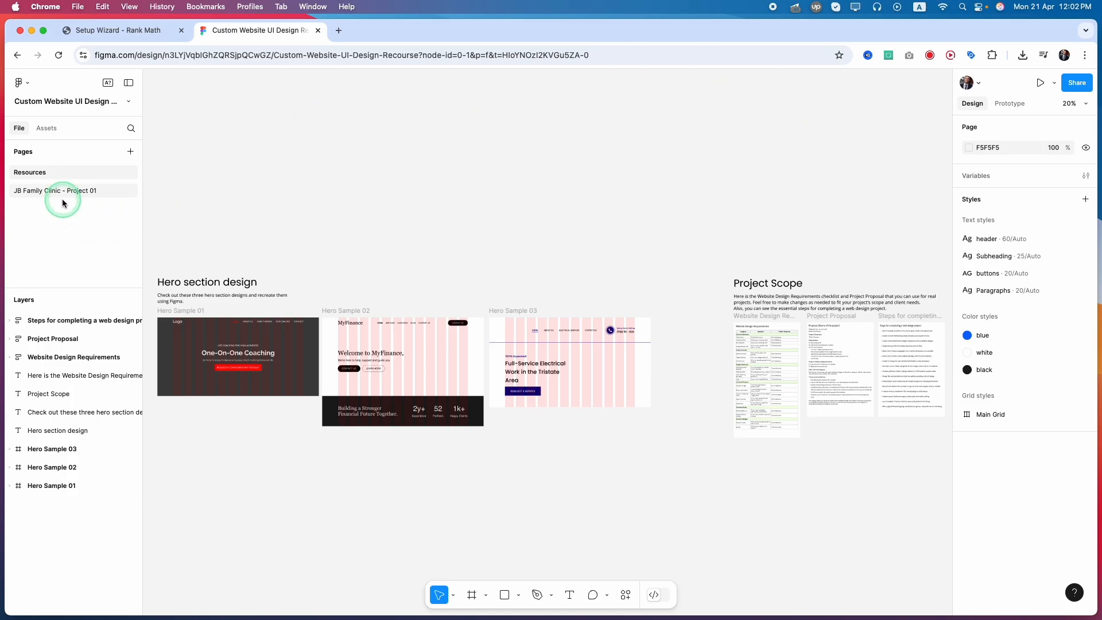
In the Figma design file, open the JB Family Clinic - Project 01 page and select the JB logo component on the Sticker Sheet.
click(35, 202)
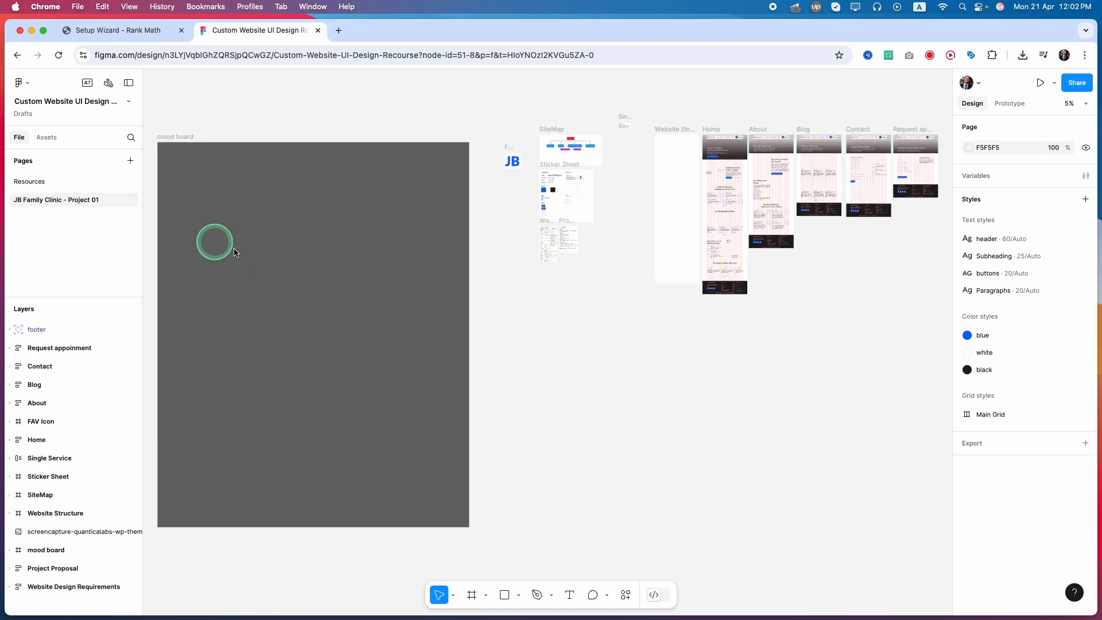
scroll(608, 133, up, 5)
scroll(512, 246, up, 5)
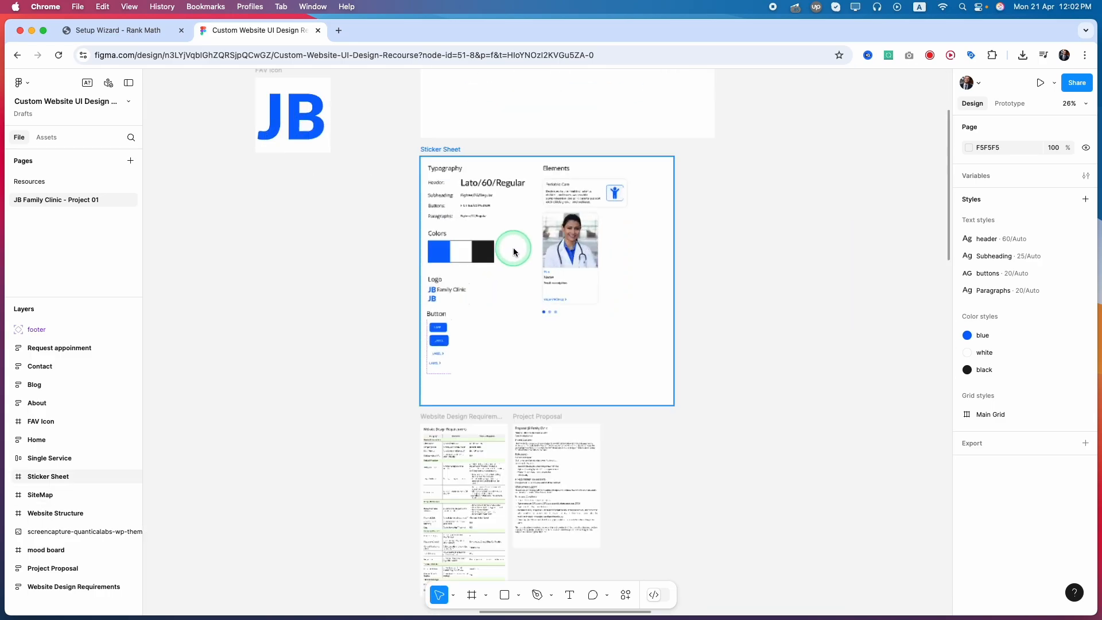
scroll(437, 203, up, 2)
scroll(437, 202, up, 3)
scroll(436, 198, down, 2)
click(441, 238)
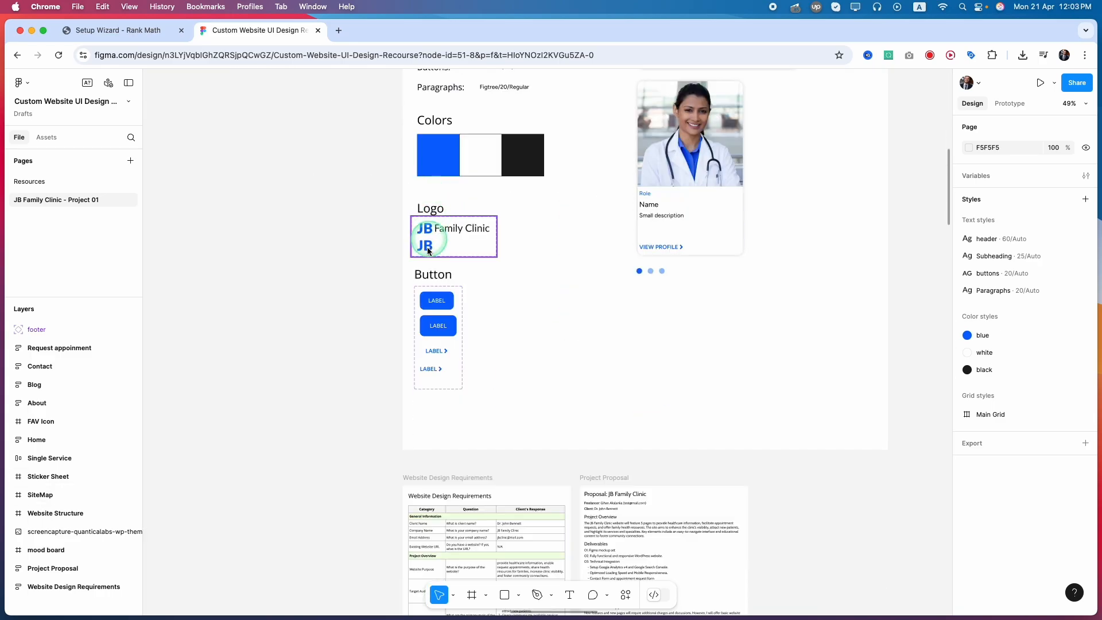
click(443, 232)
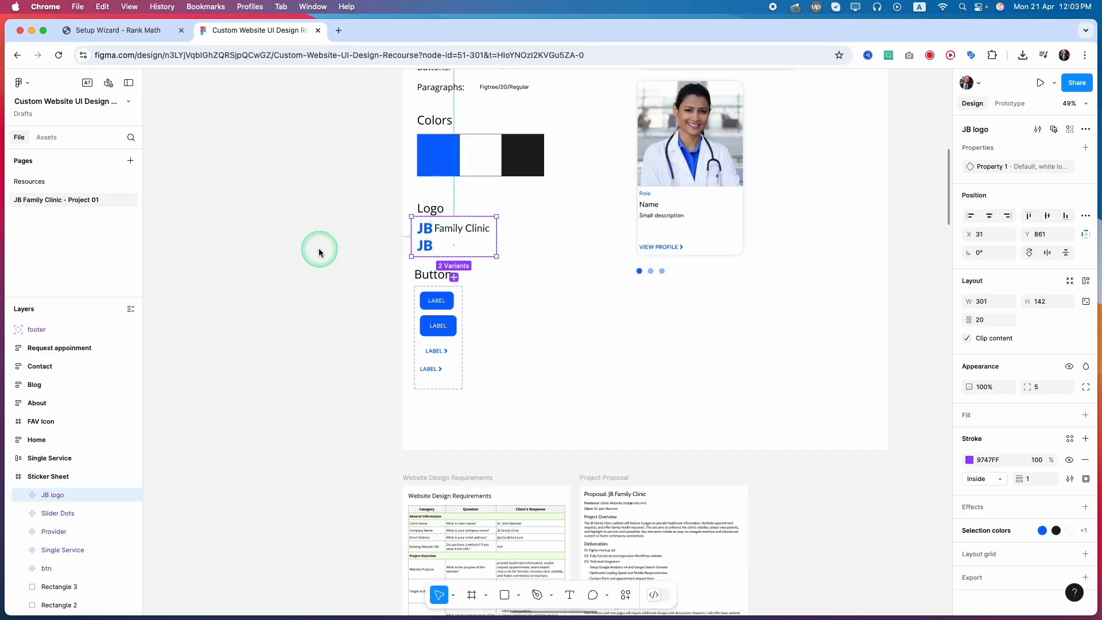
Create a 512 × 512 frame in the empty canvas area beside the Sticker Sheet.
click(472, 595)
click(278, 255)
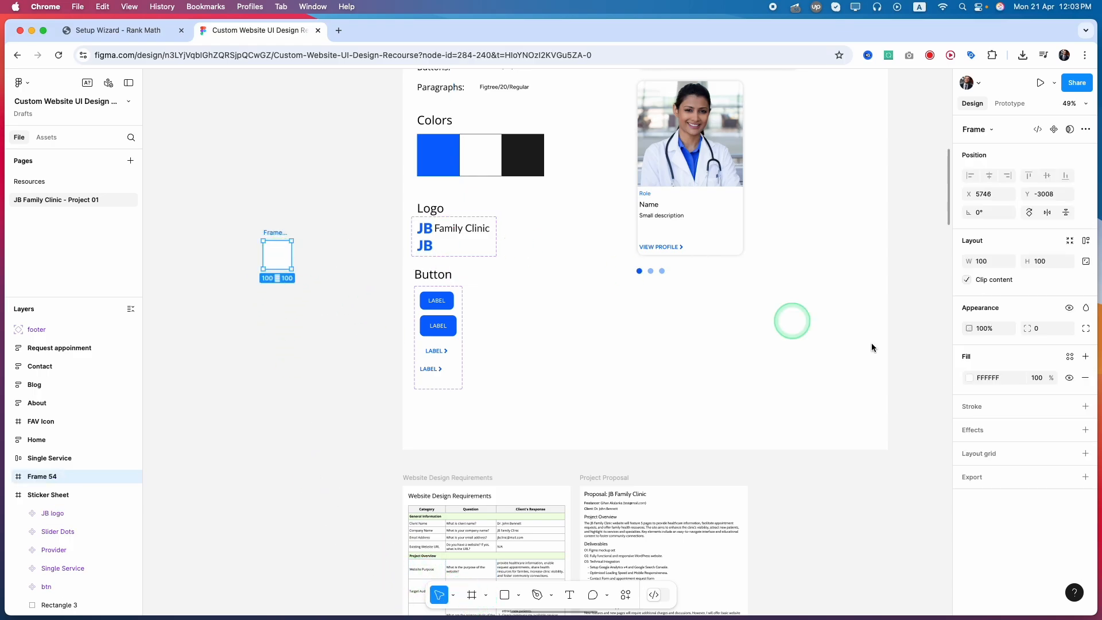
click(992, 261)
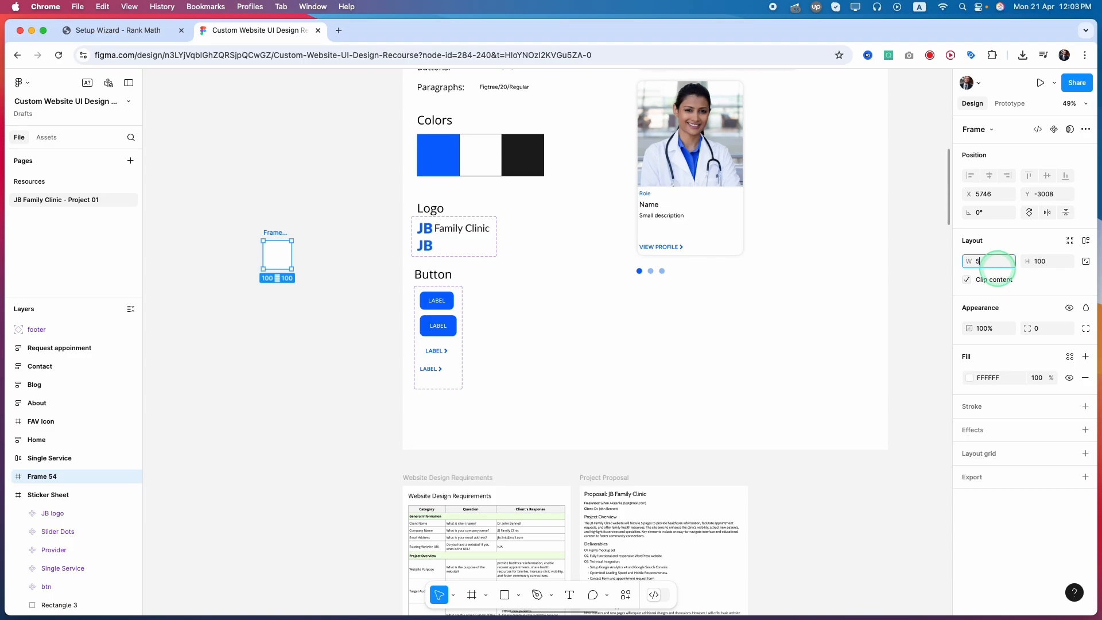
key(Tab)
text(15)
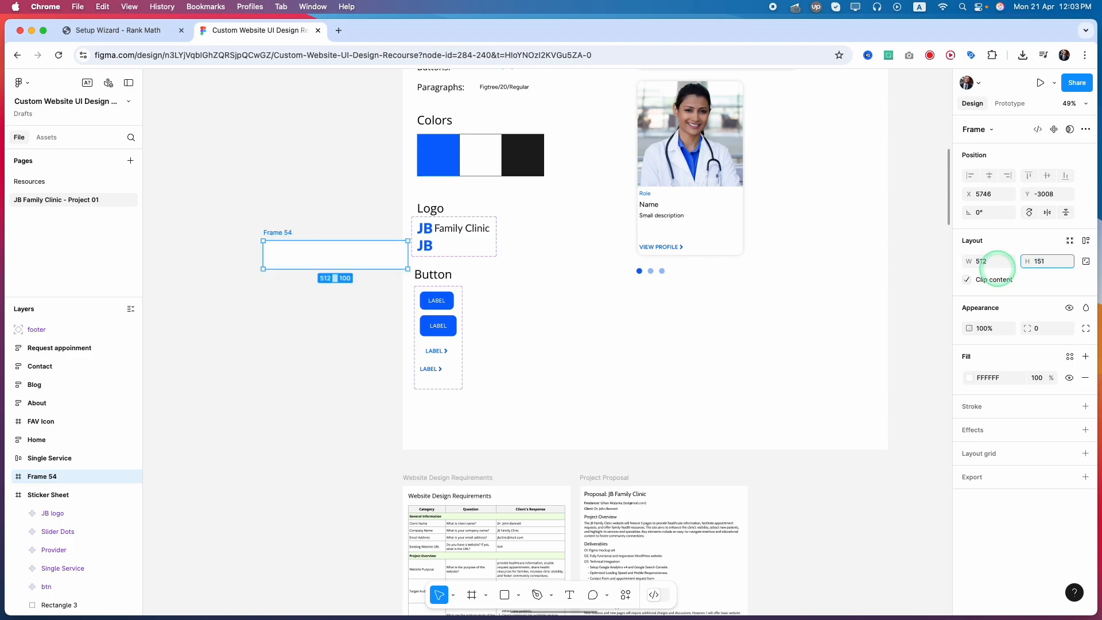
key(Tab)
drag(328, 308, 302, 262)
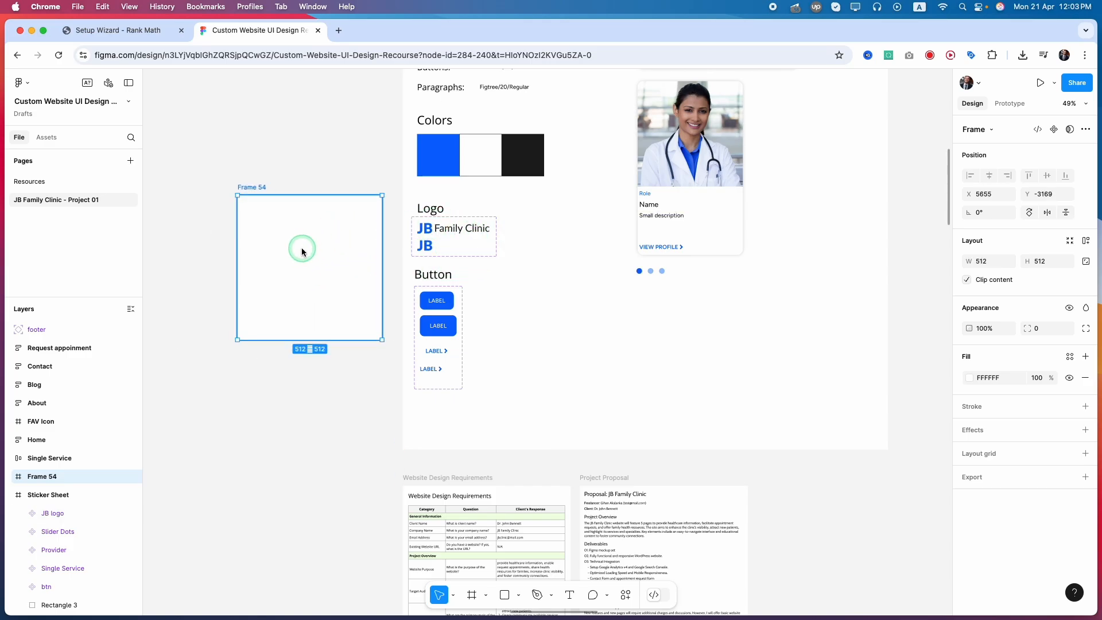
Insert an instance of the JB logo component from this file and centre it in the empty 512 × 512 frame.
click(46, 138)
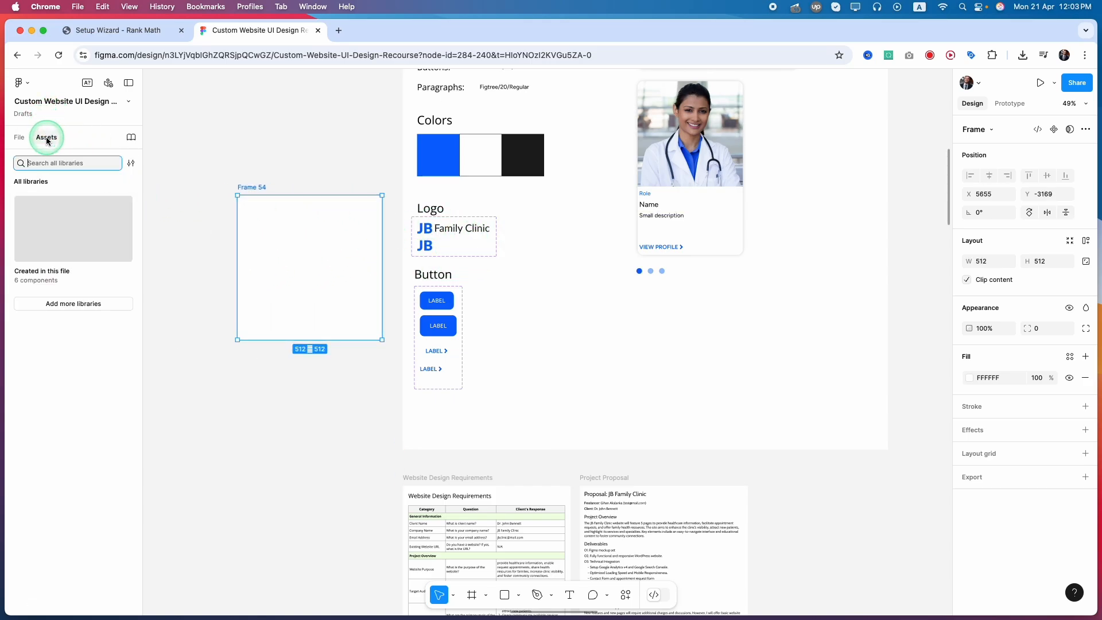
click(45, 202)
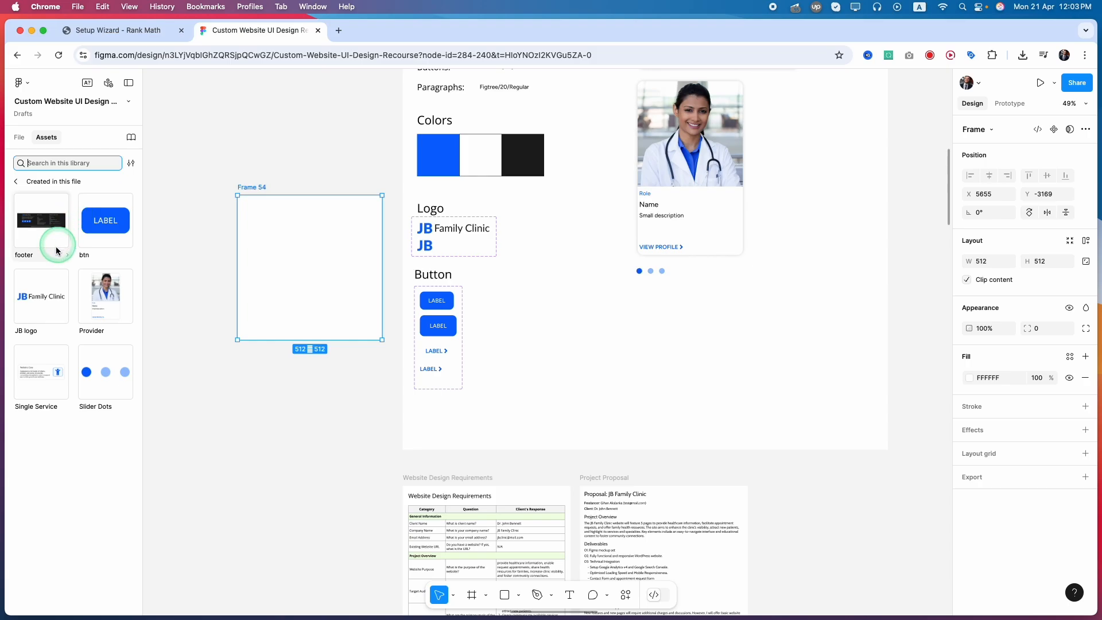
click(39, 305)
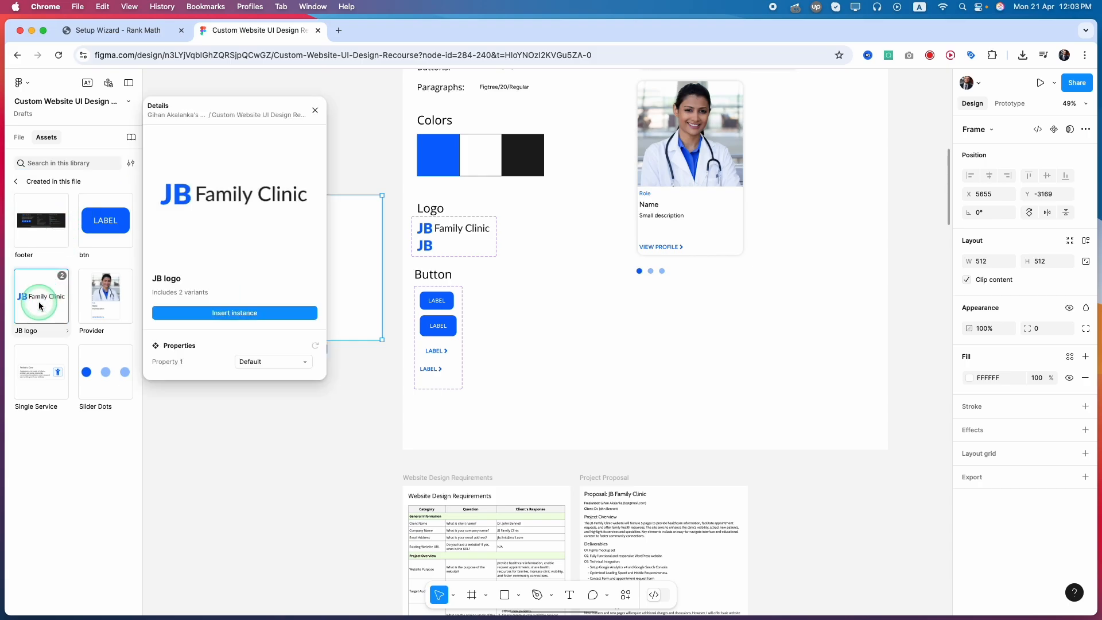
click(213, 314)
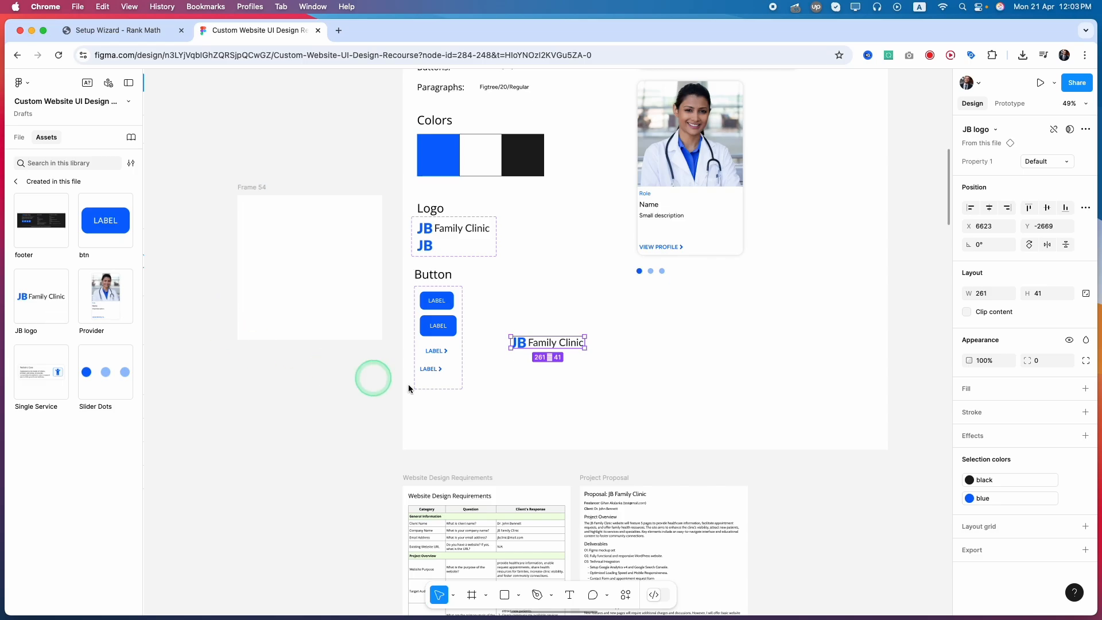
drag(527, 345, 290, 271)
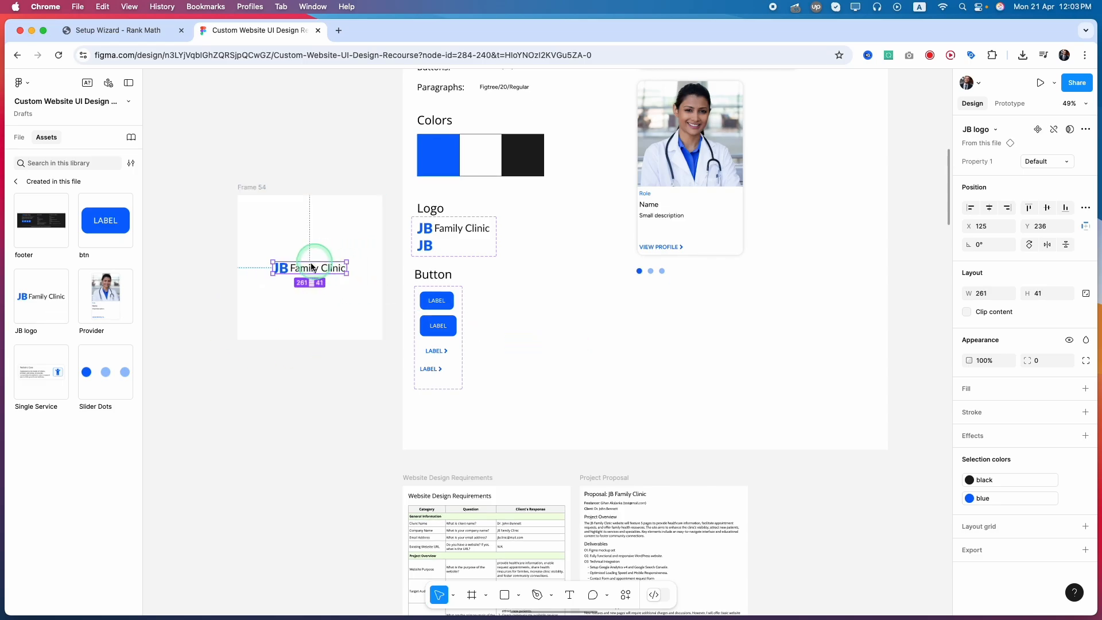
Detach the centred JB logo instance from its component.
scroll(298, 264, up, 5)
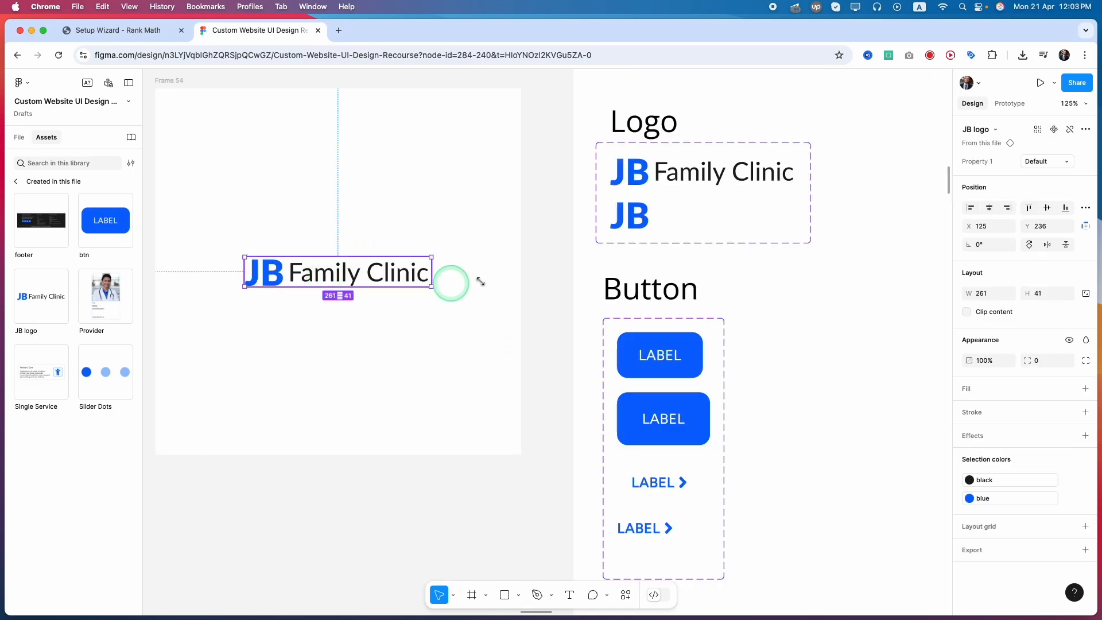
click(1069, 132)
scroll(370, 337, right, 2)
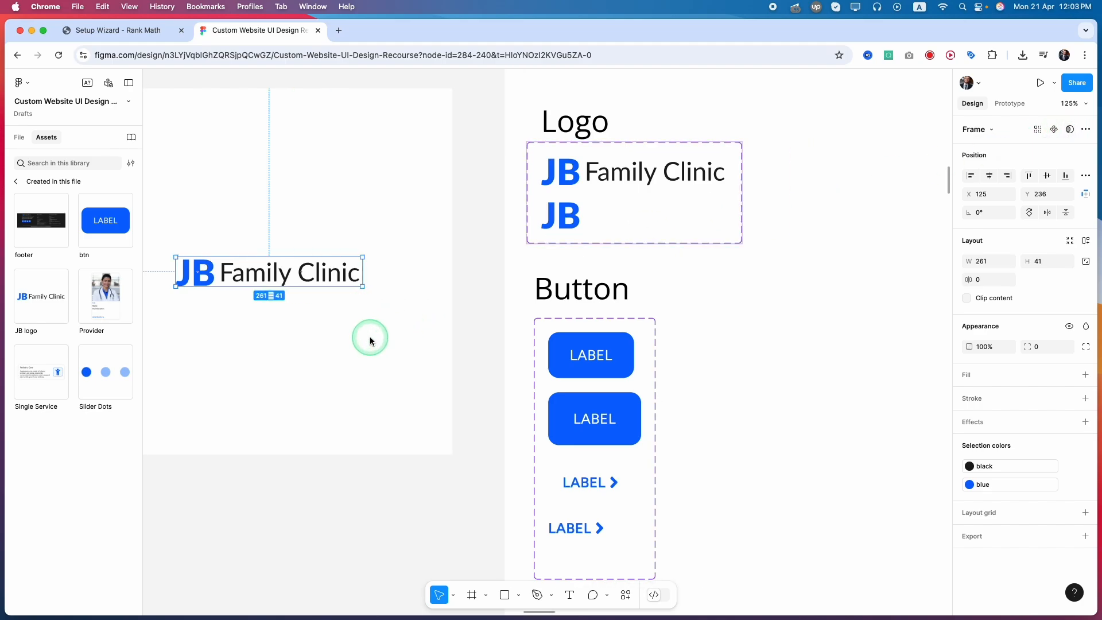
scroll(370, 336, left, 3)
scroll(370, 341, up, 1)
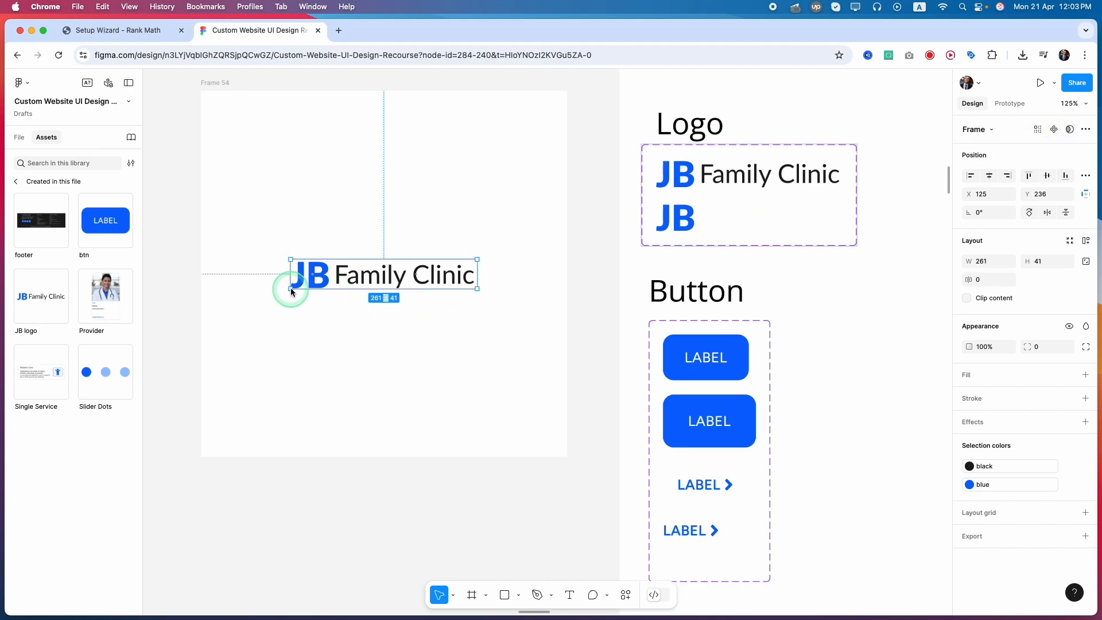
drag(290, 289, 243, 315)
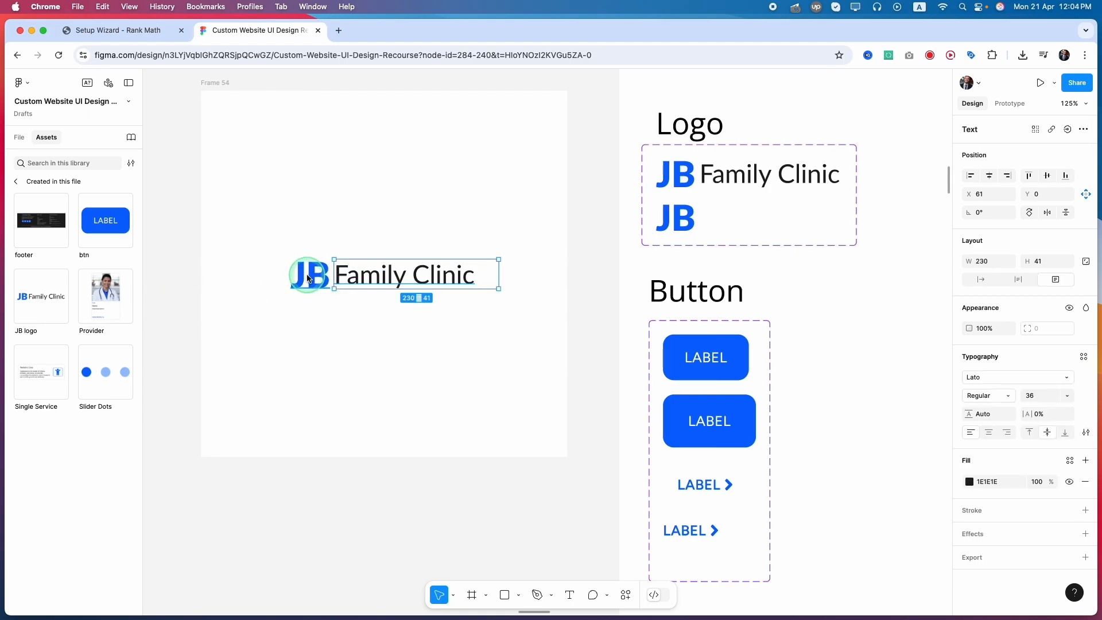
Enlarge the blue JB lettering to font size 85 and place it near the frame's left side.
click(308, 278)
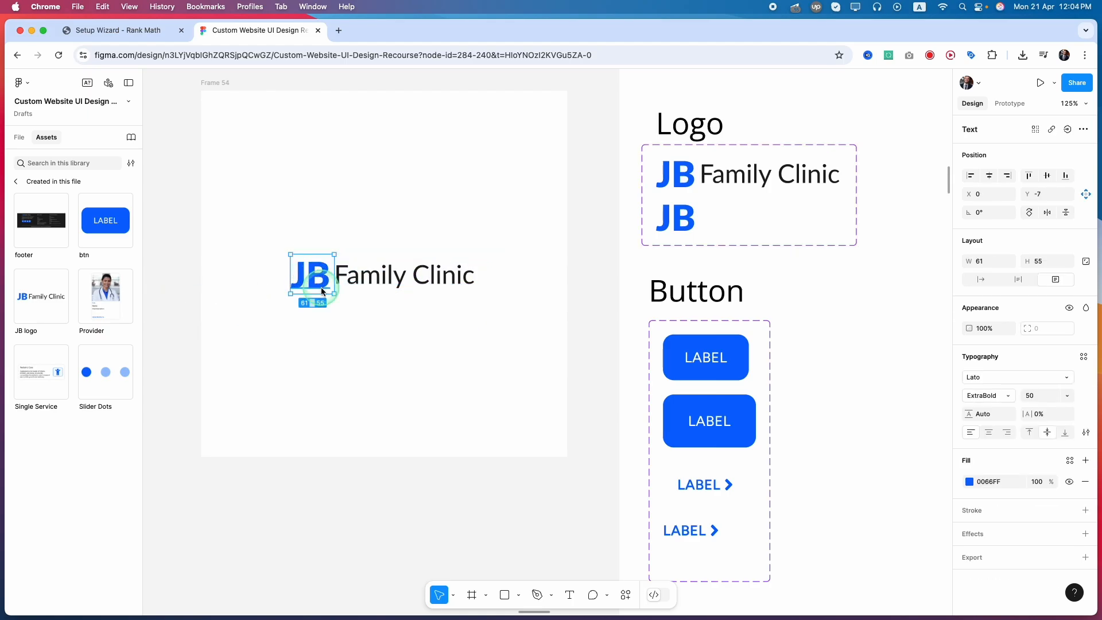
click(1040, 399)
key(Up)
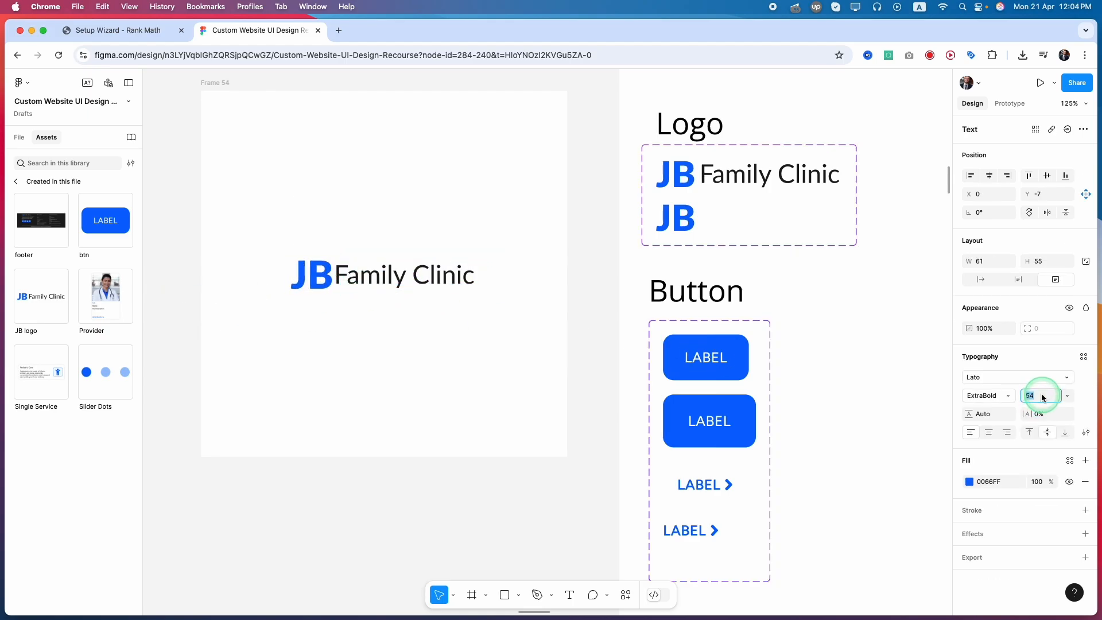
key(Up)
key(Up)
key(Up)
key(Up)
key(Up)
key(Up)
key(Up)
key(Up)
key(Up)
key(Up)
key(Up)
key(Up)
key(Up)
key(Up)
key(Up)
key(Up)
key(Up)
key(Up)
key(Up)
key(Up)
key(Up)
key(Up)
key(Up)
key(Up)
key(Up)
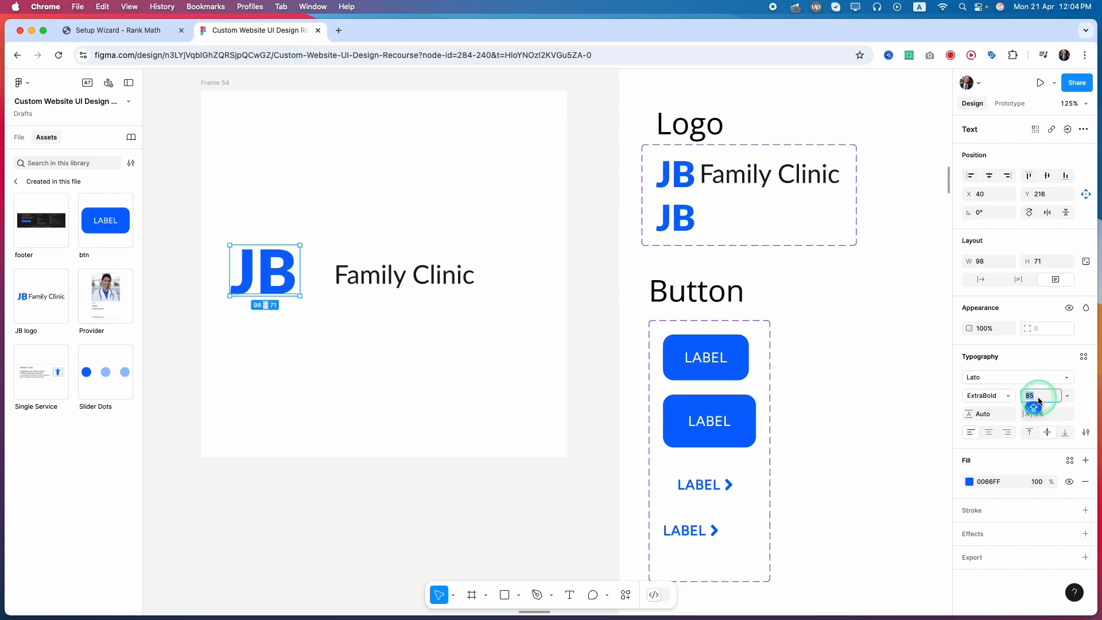
key(Return)
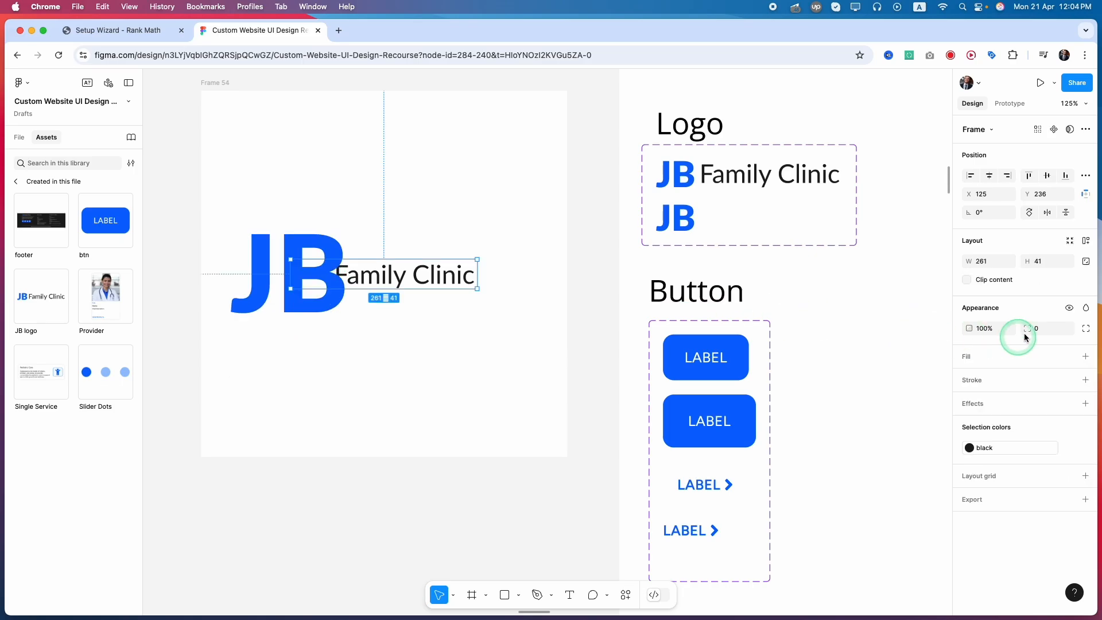
Try a font size of 100 for the Family Clinic text.
double_click(448, 276)
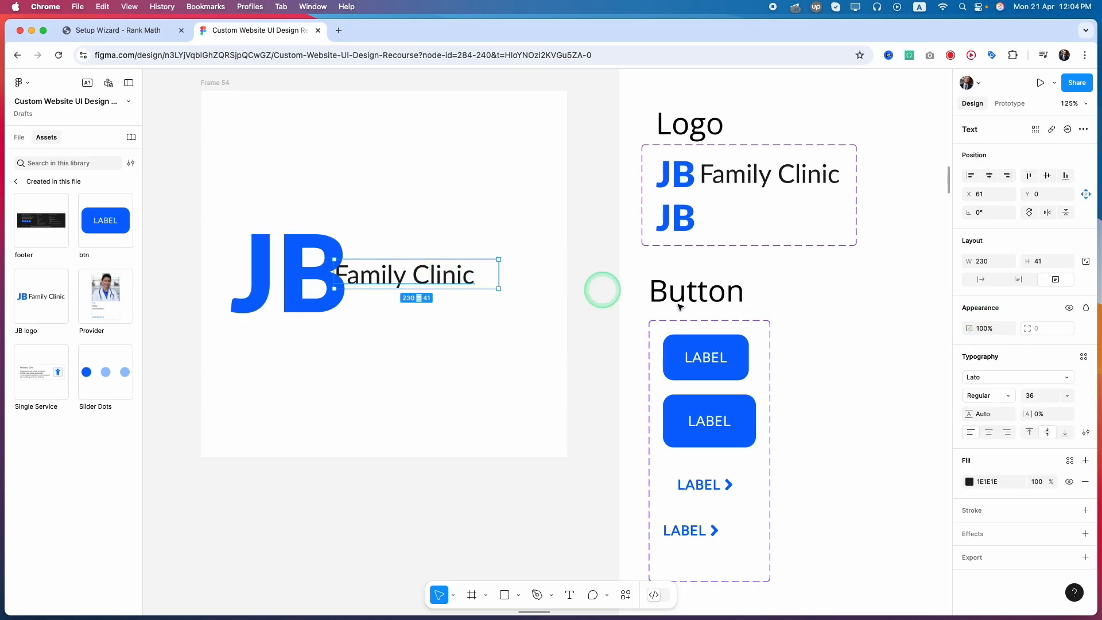
click(1036, 395)
text(100)
key(Return)
click(314, 399)
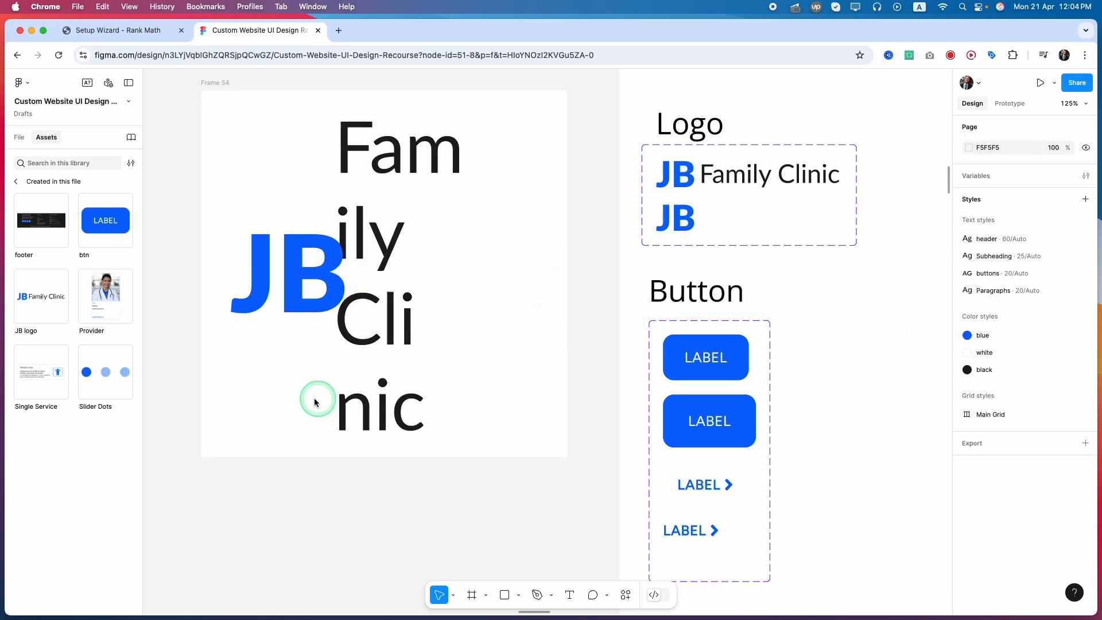
Set the Family Clinic text to font size 70 and widen its text box so it fits on one line beside JB.
click(409, 351)
drag(500, 274, 560, 274)
click(1042, 395)
text(50)
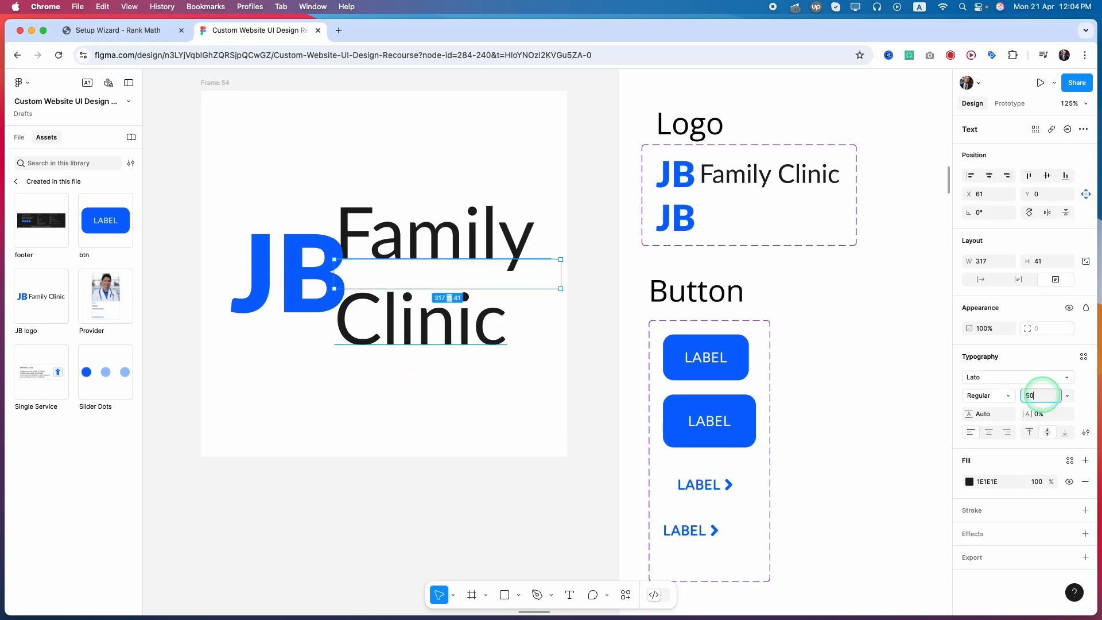
key(Return)
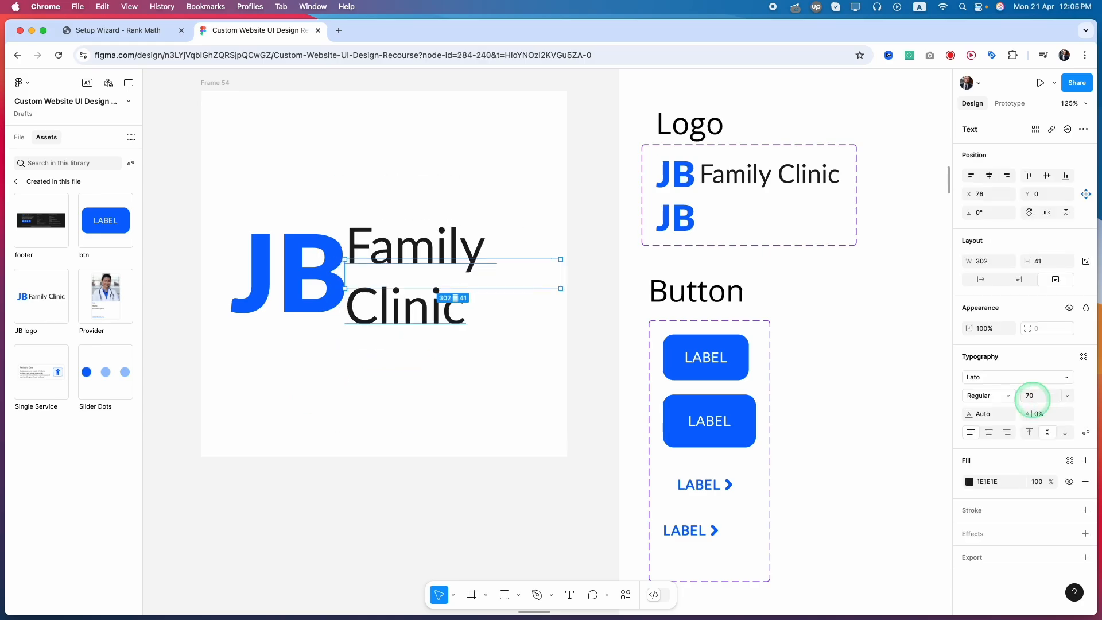
click(398, 411)
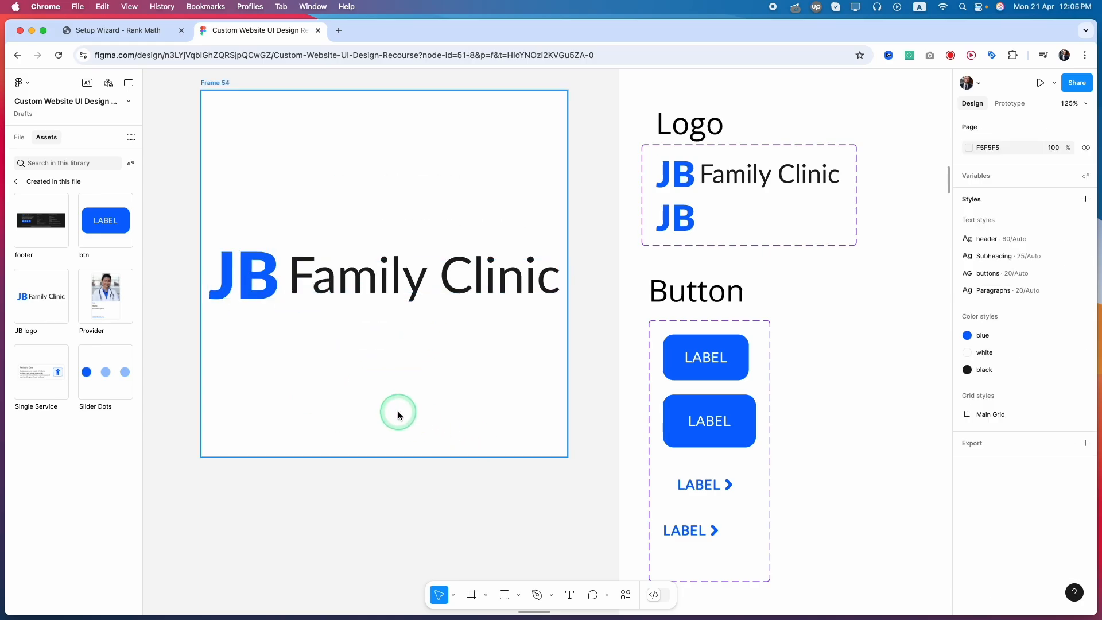
scroll(397, 411, down, 3)
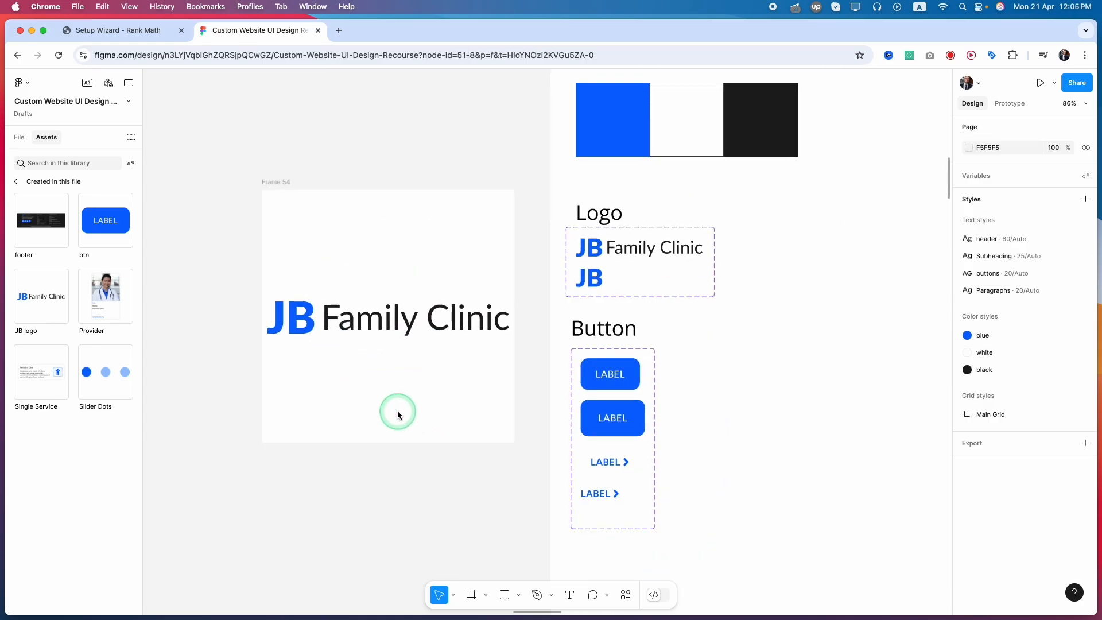
Rename the 512 × 512 logo frame to LOGO FOR GOOGLE.
click(276, 183)
double_click(276, 184)
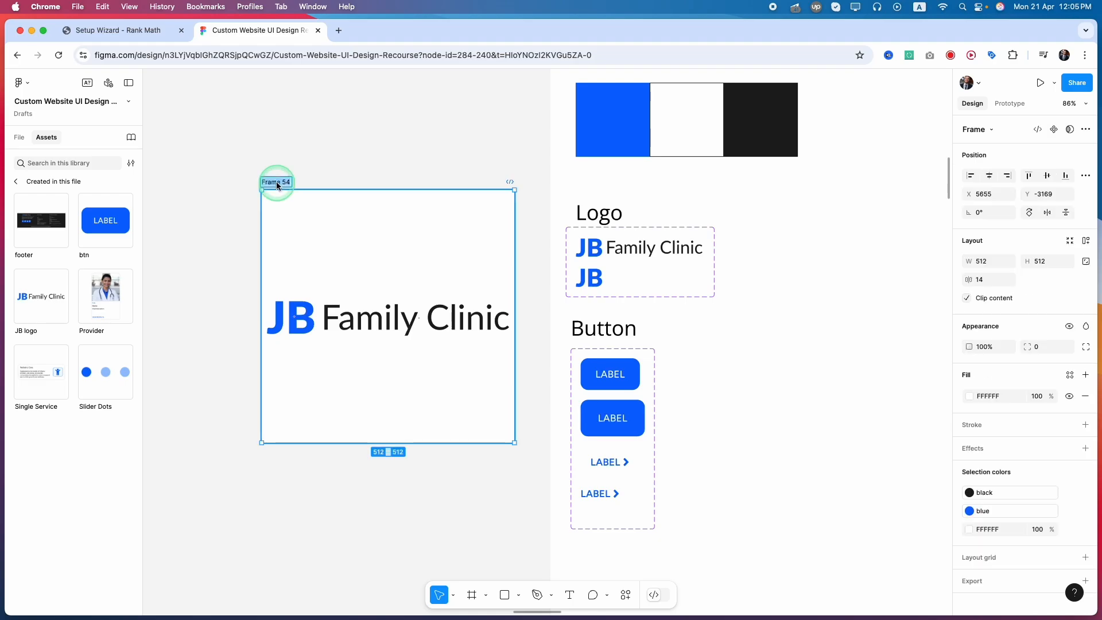
text(LOGO FOR GOOGLE)
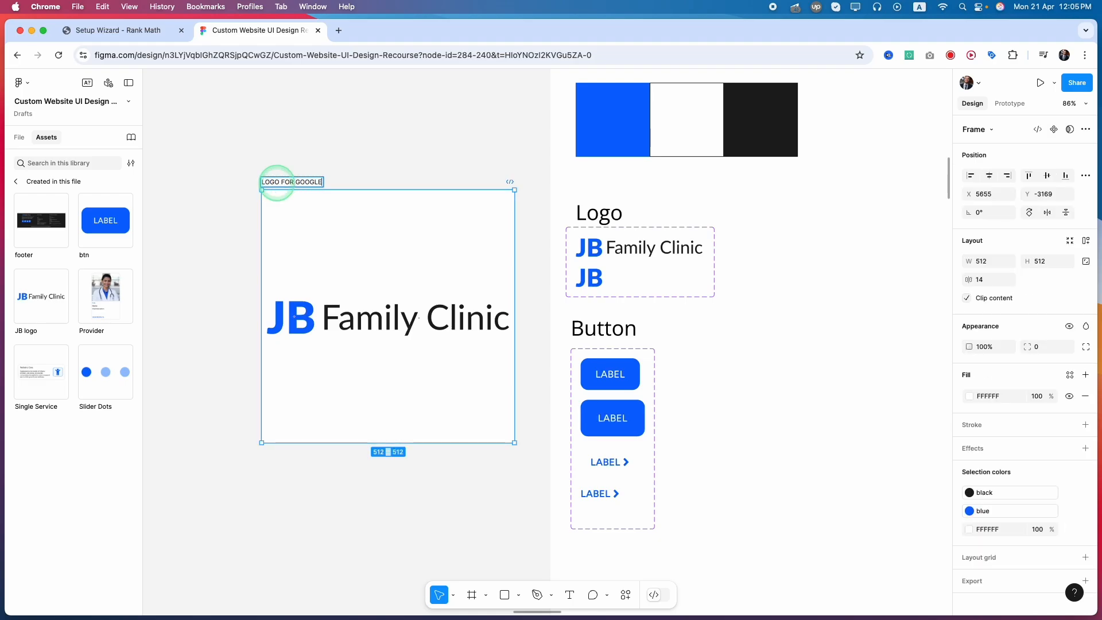
key(Return)
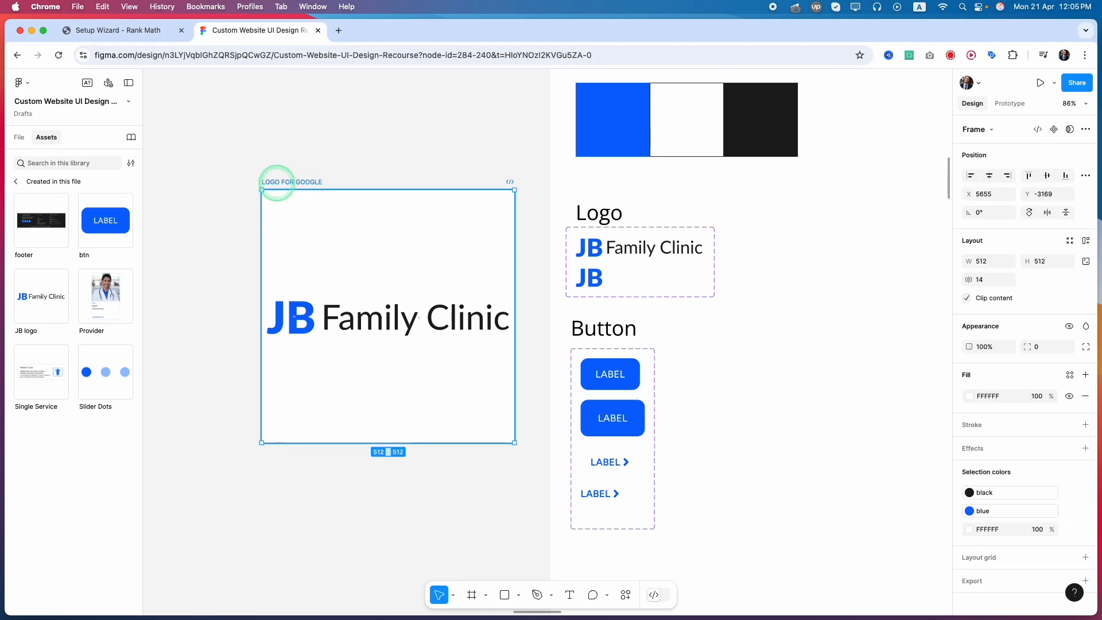
click(938, 499)
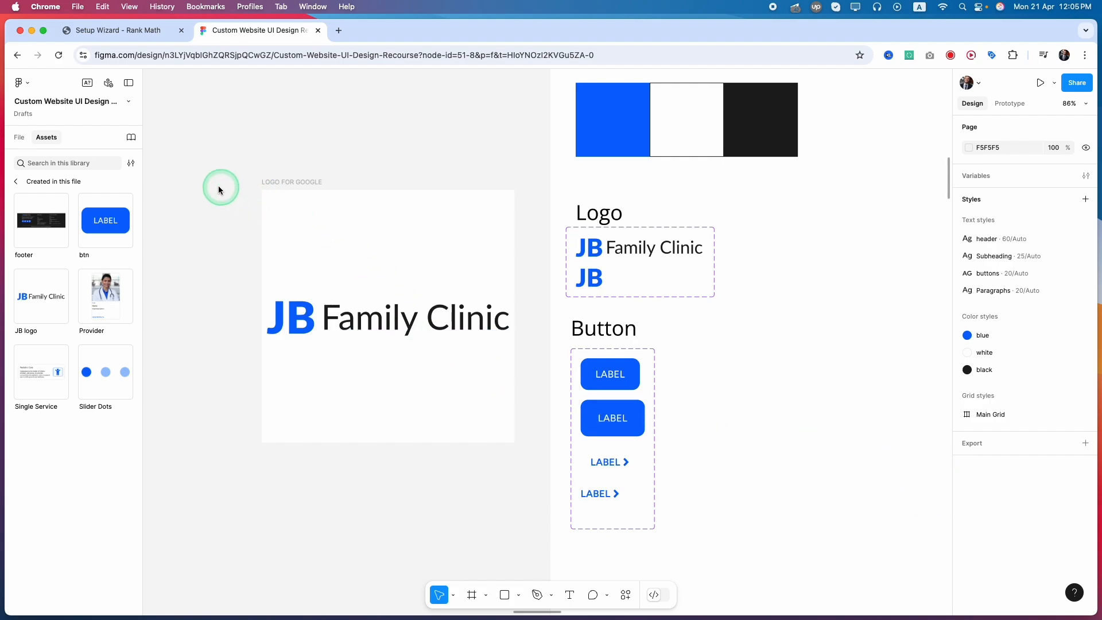
Export the LOGO FOR GOOGLE frame as a JPEG at 1x.
click(287, 182)
click(970, 579)
scroll(984, 573, down, 3)
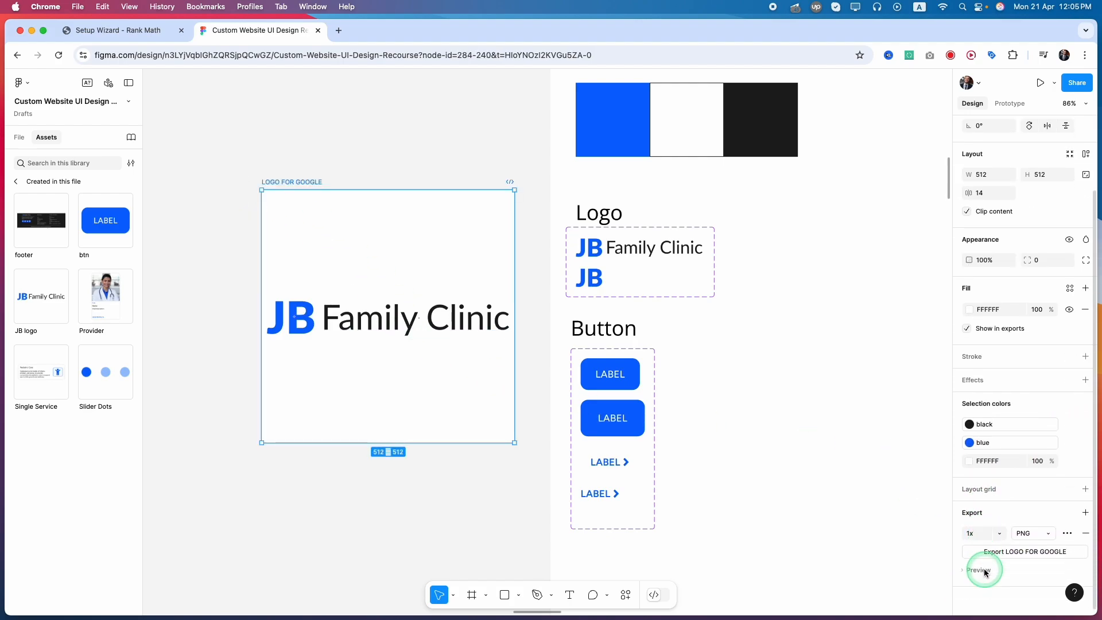
click(1034, 533)
click(1027, 567)
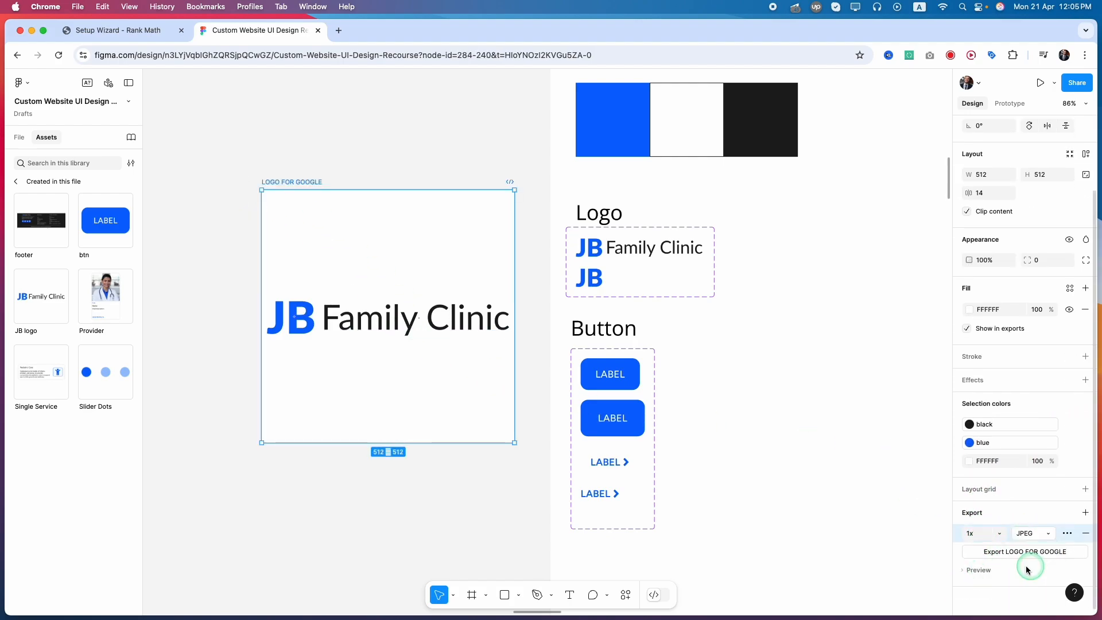
click(1004, 554)
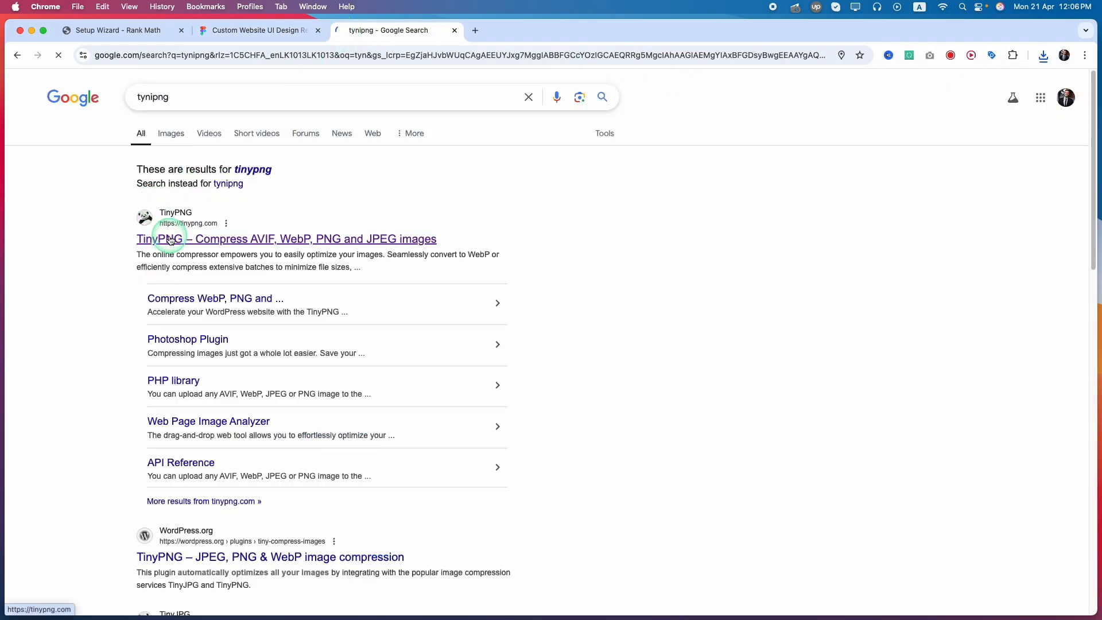
Open tinypng.com, compress the exported LOGO FOR GOOGLE.jpg there and download the optimized JPEG.
click(171, 240)
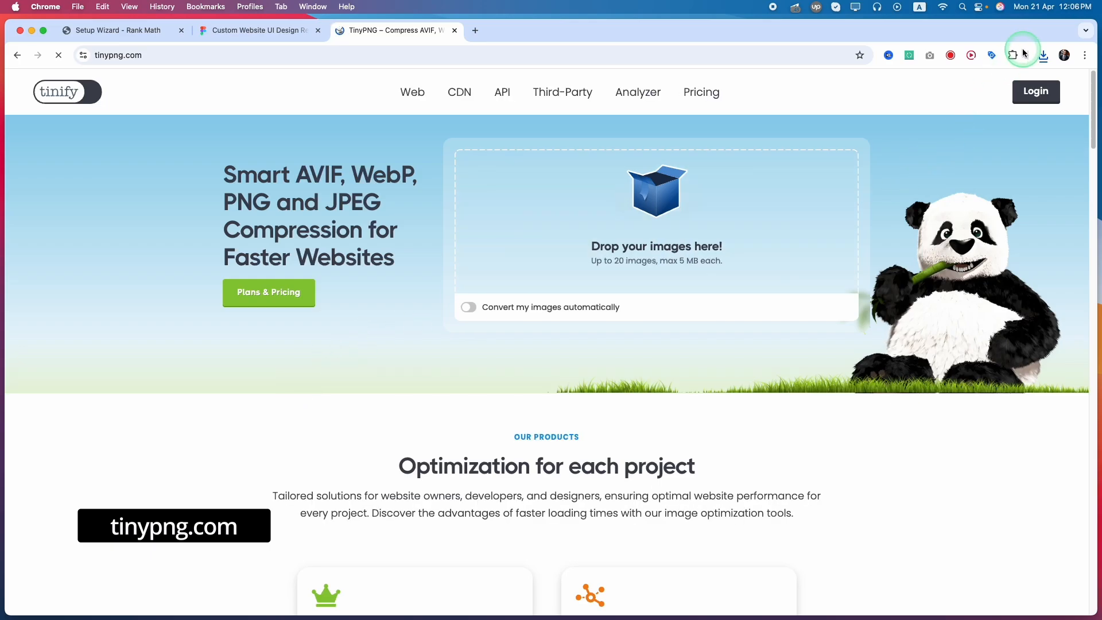
click(1040, 56)
drag(941, 86, 655, 212)
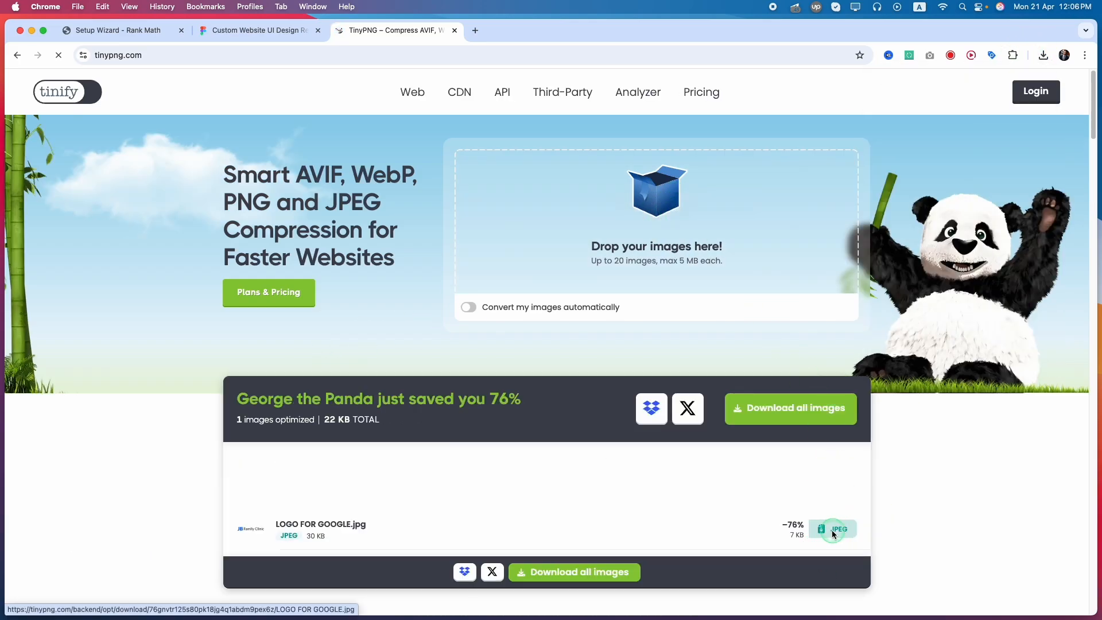
click(833, 532)
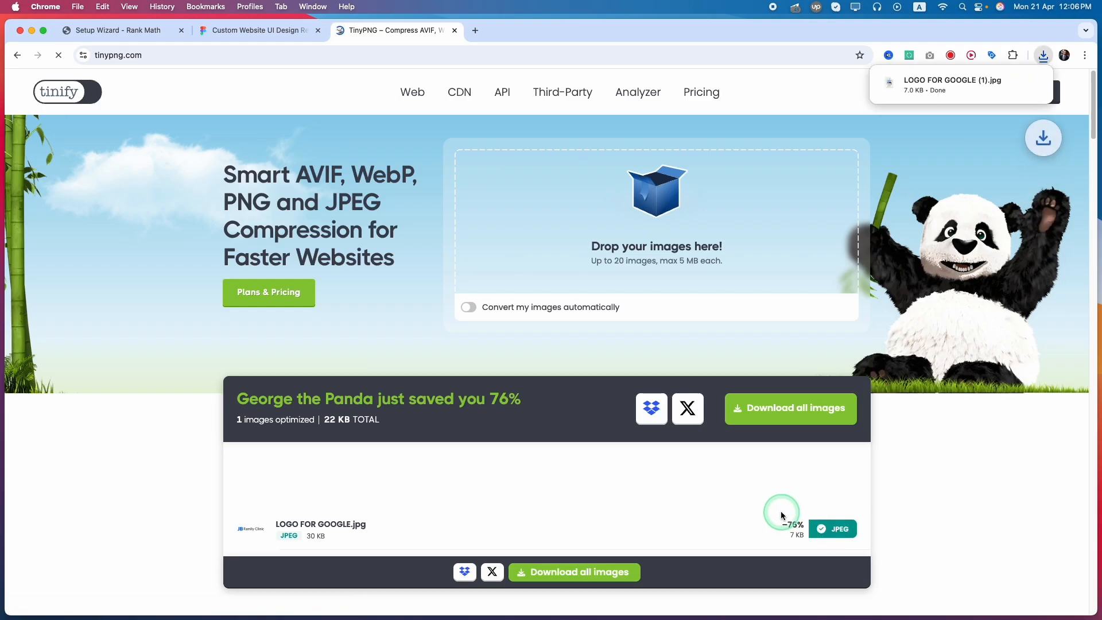
In the Rank Math setup wizard, remove the current Logo for Google and upload the compressed LOGO FOR GOOGLE (1).jpg to the media library.
click(179, 30)
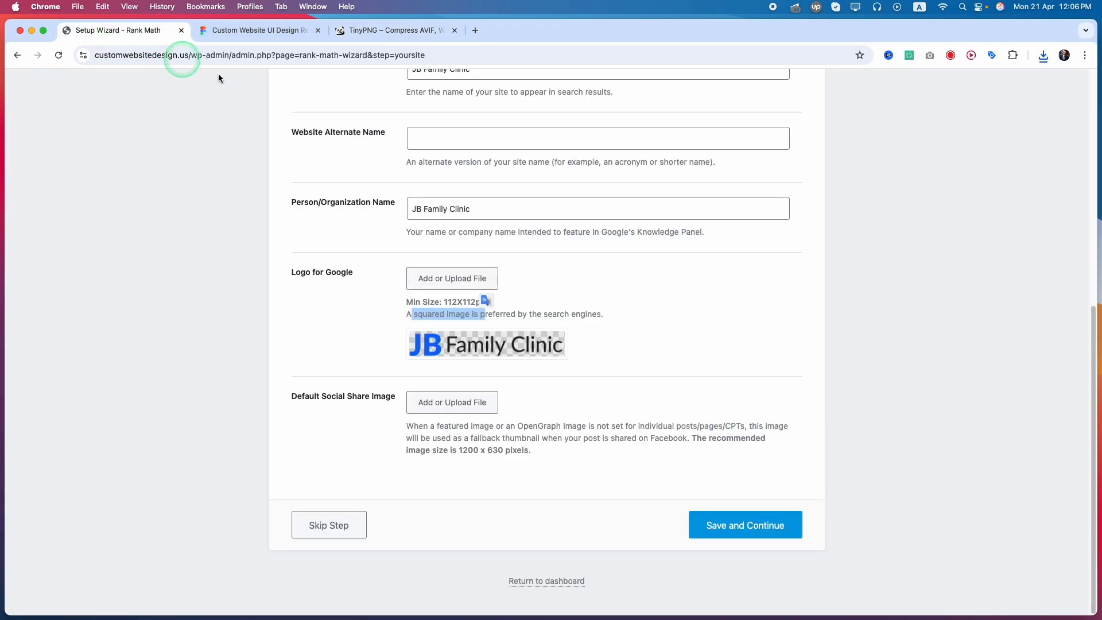
click(541, 340)
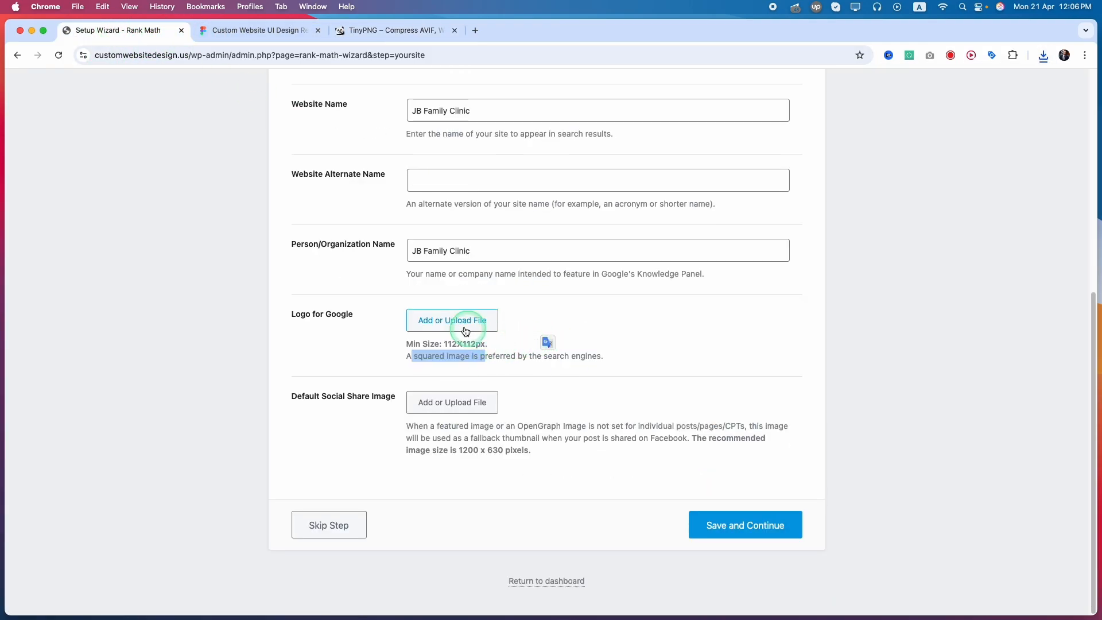
click(439, 324)
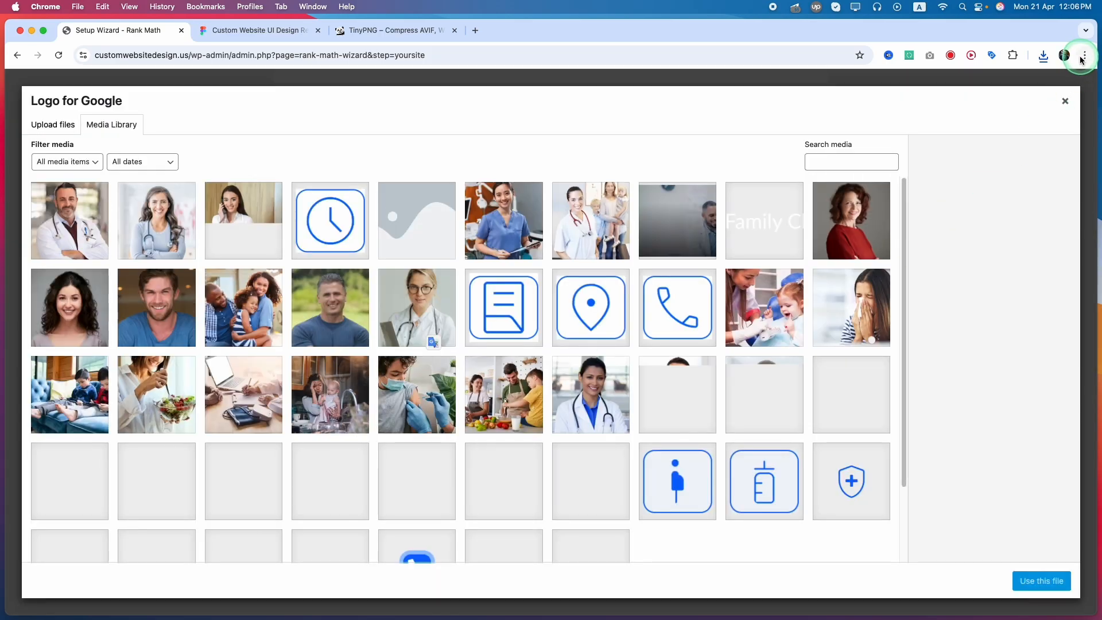
click(1043, 58)
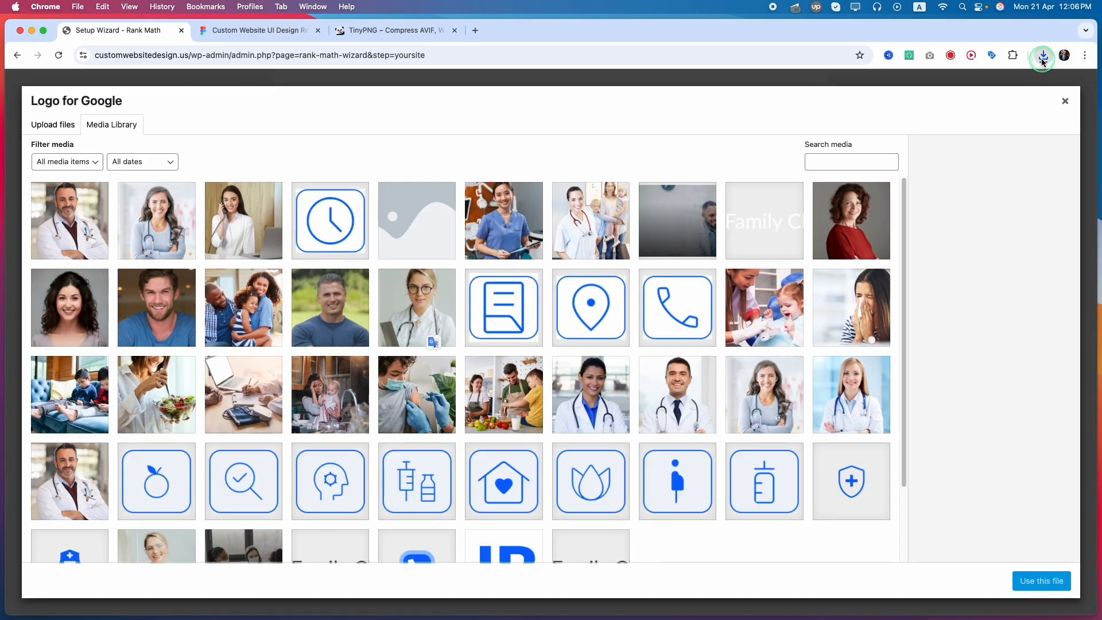
drag(936, 102, 459, 321)
click(644, 338)
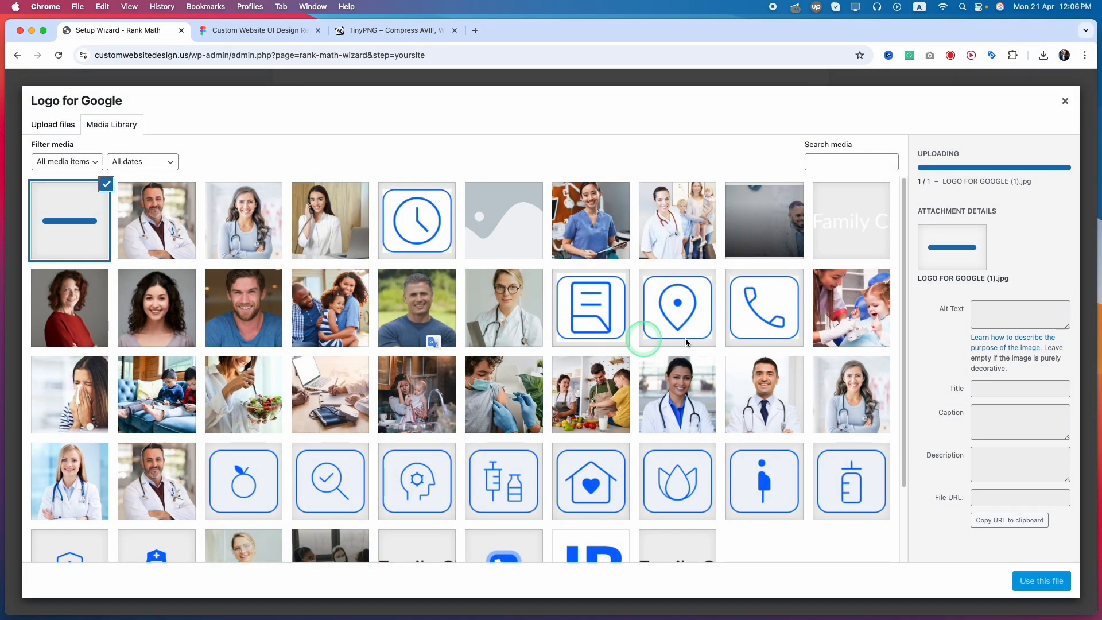
Set the uploaded logo's alt text to LOGO FOR GOOGLE and use the file as the Logo for Google.
click(1014, 342)
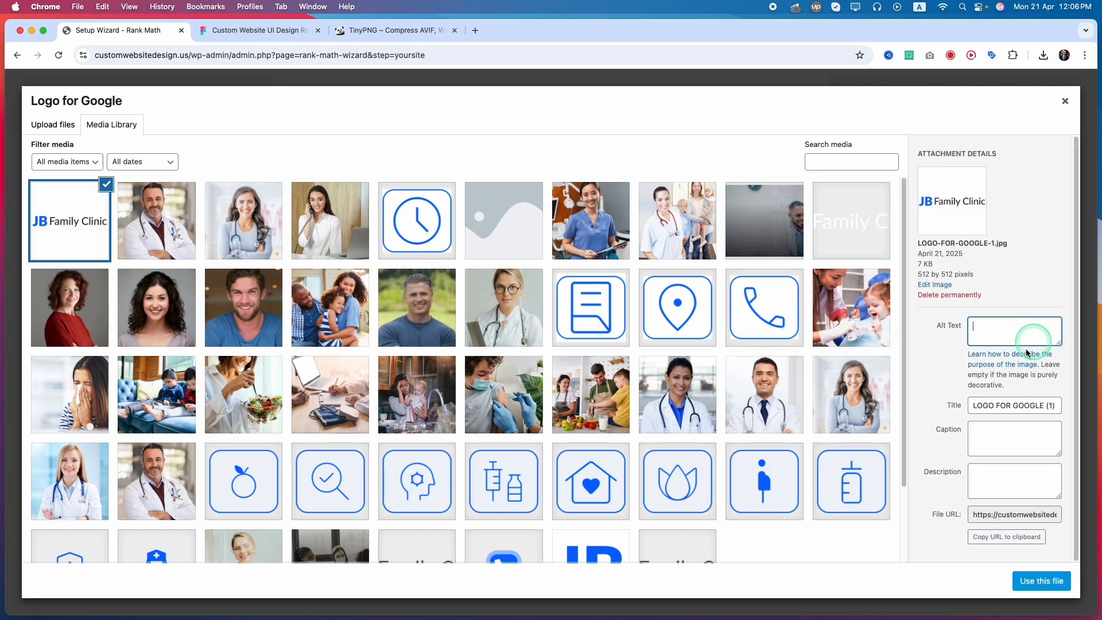
text(LOGO FOR GOOGLE (1))
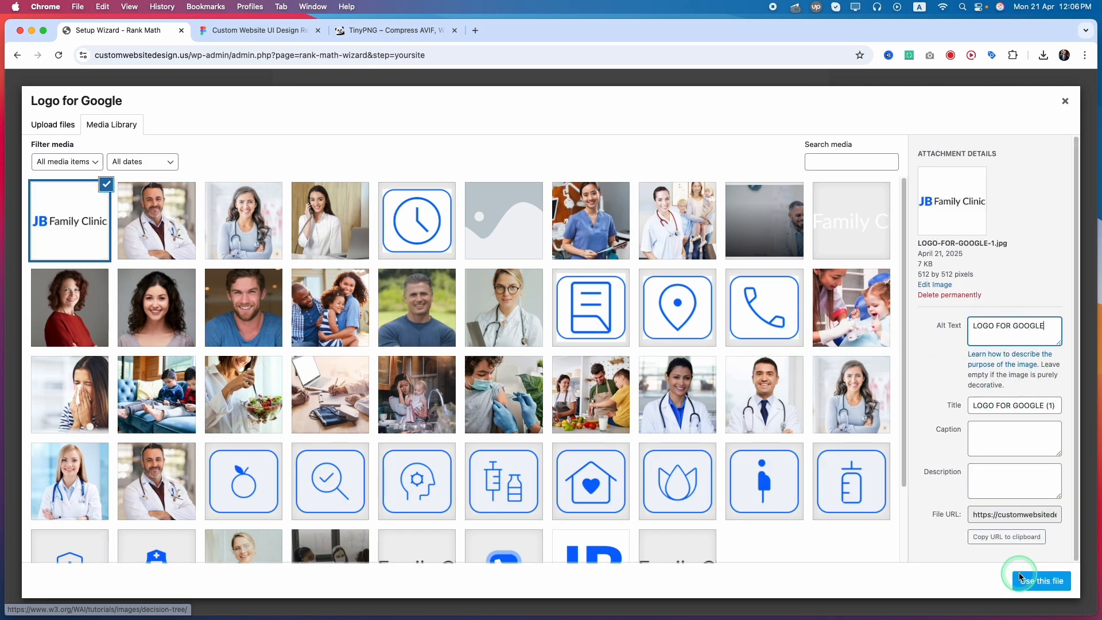
click(1027, 582)
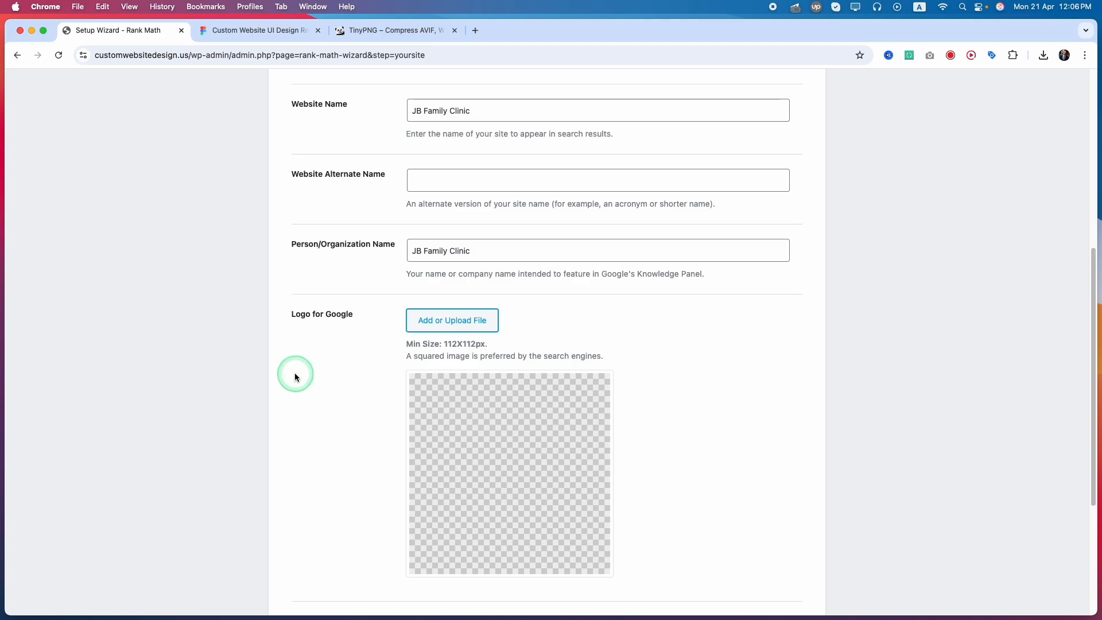
Switch to the Figma design file and place a new 512 × 512 frame below and beside the LOGO FOR GOOGLE frame.
scroll(331, 419, down, 2)
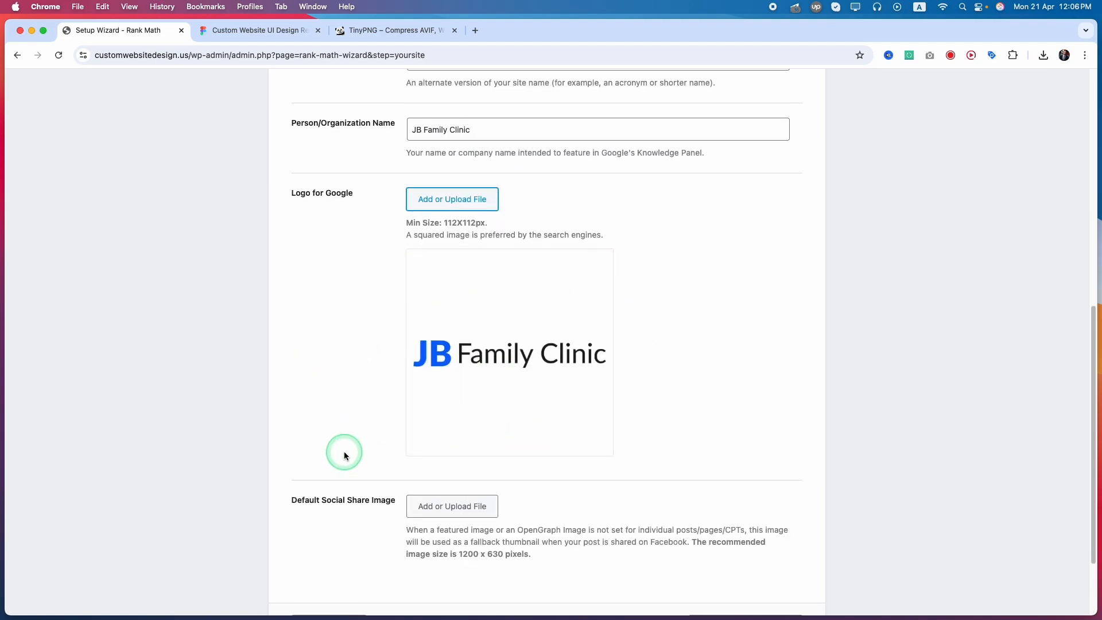
scroll(343, 453, down, 2)
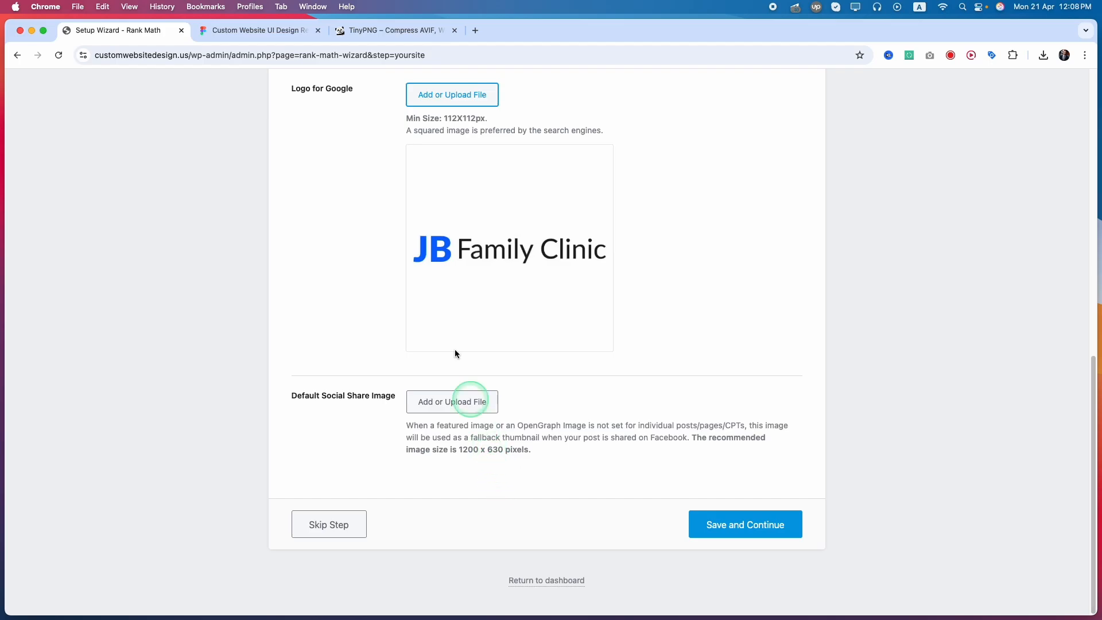
click(260, 26)
scroll(411, 360, down, 10)
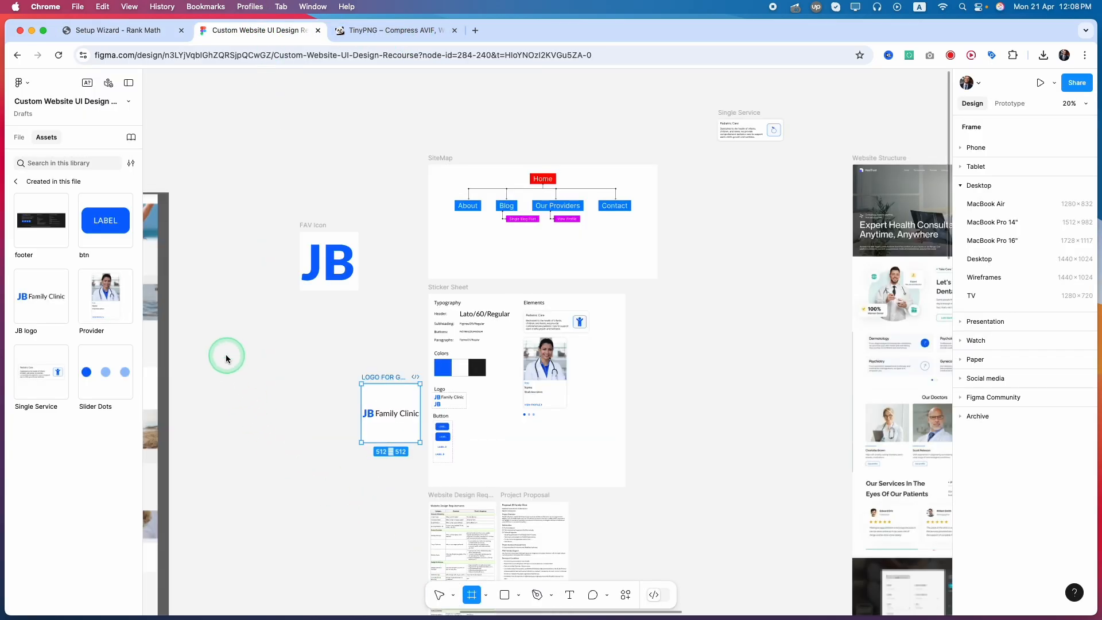
click(721, 359)
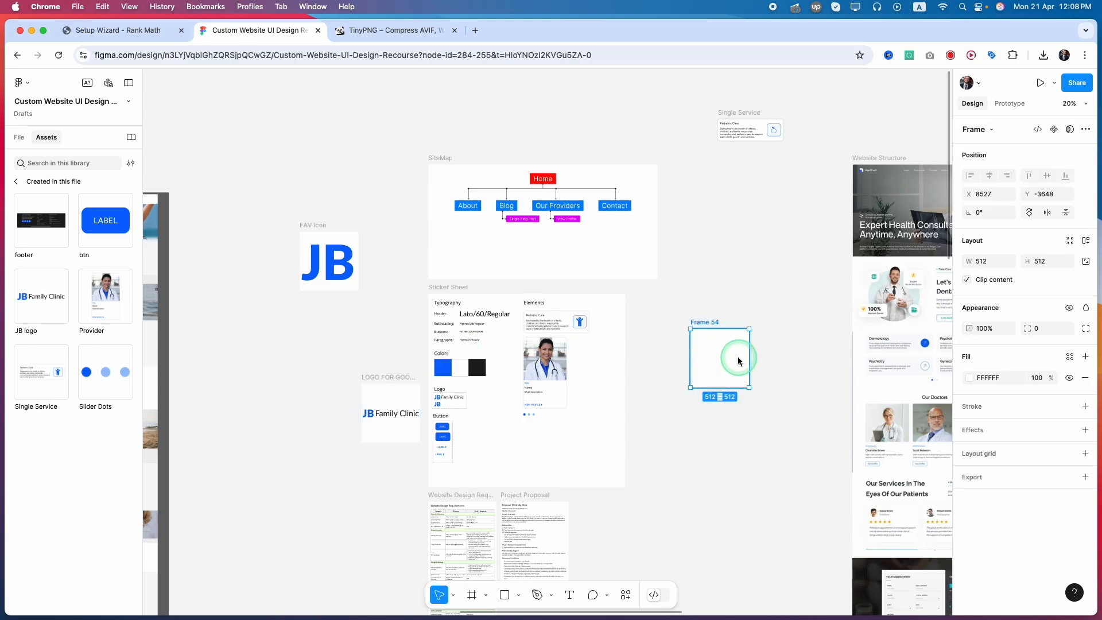
drag(720, 325, 275, 463)
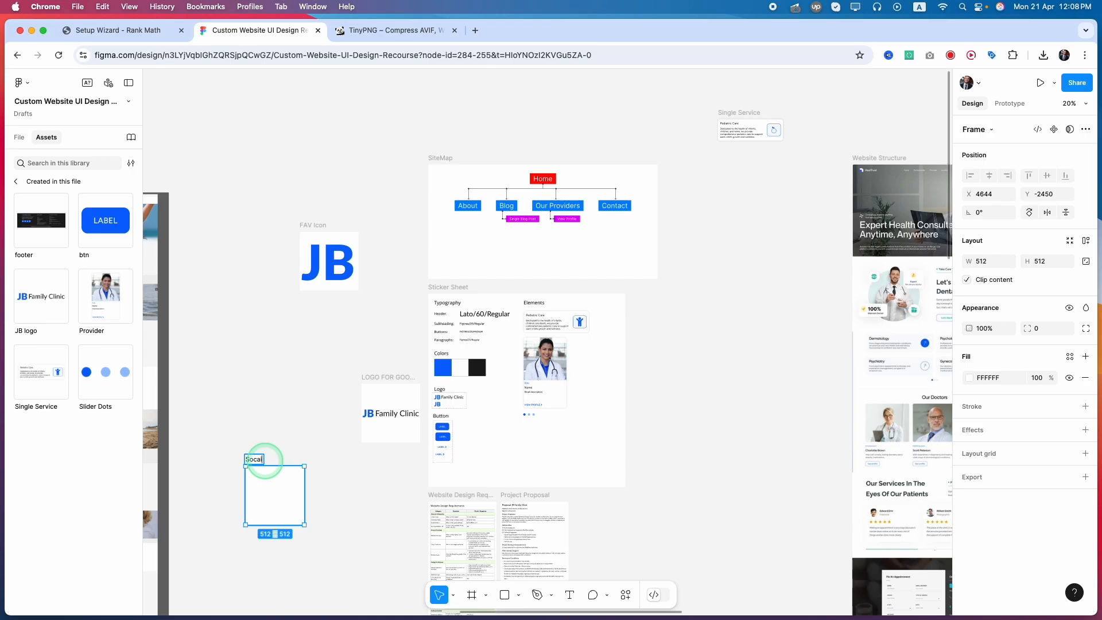
Name the new frame Social Share.
click(265, 461)
text(Socail Share)
click(261, 460)
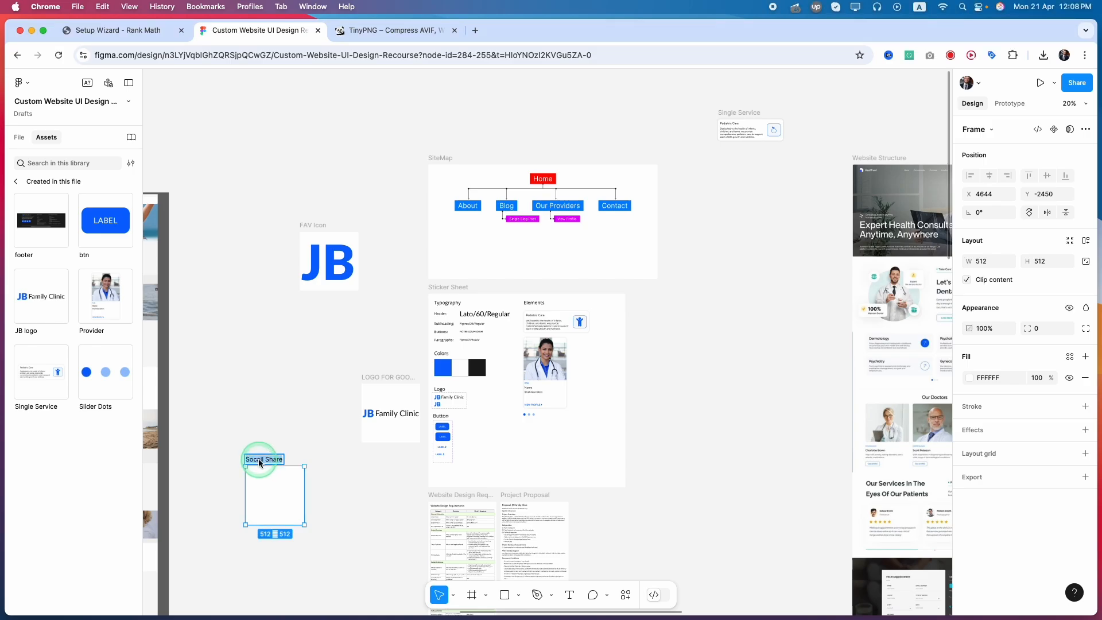
key(BackSpace)
key(BackSpace)
text(ia)
click(233, 452)
Resize the Social Share frame to 1200 × 630 and move it clear of the LOGO FOR GOOGLE frame.
click(278, 486)
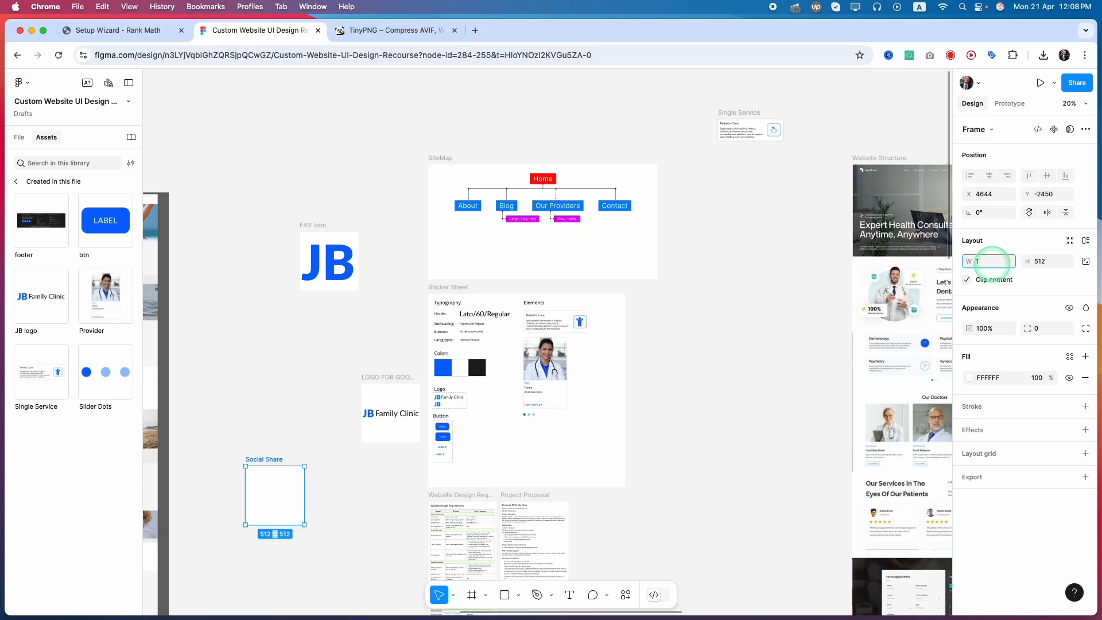
click(992, 262)
text(1200)
key(Tab)
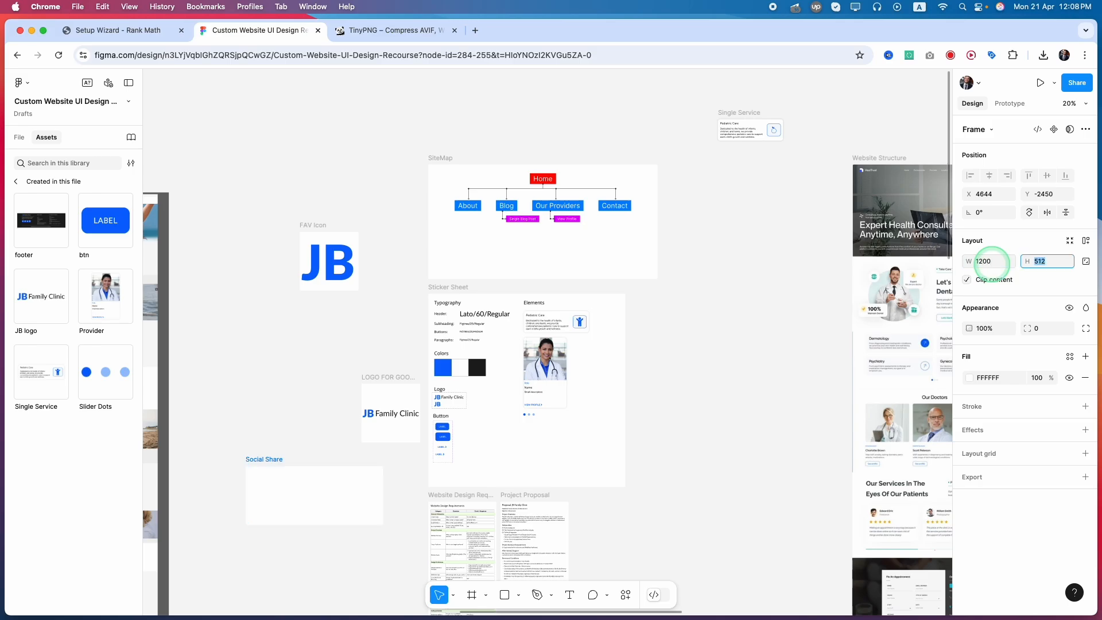
text(630)
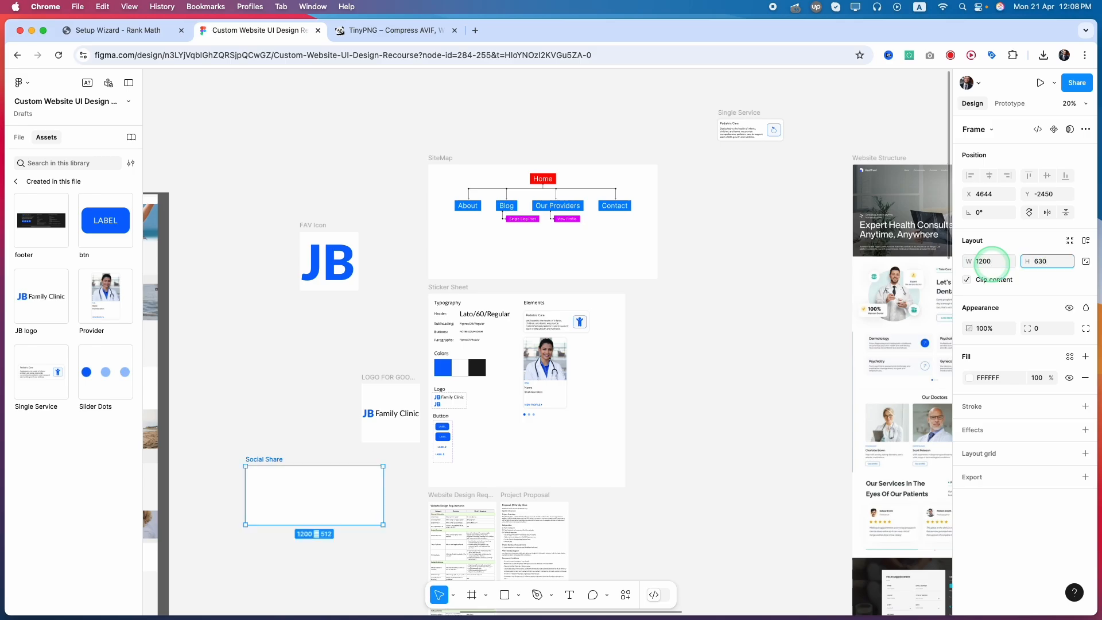
drag(314, 500, 285, 484)
Copy the hero background image IMG04 from the Home frame and paste it into the Social Share frame.
scroll(457, 534, down, 3)
scroll(457, 535, down, 4)
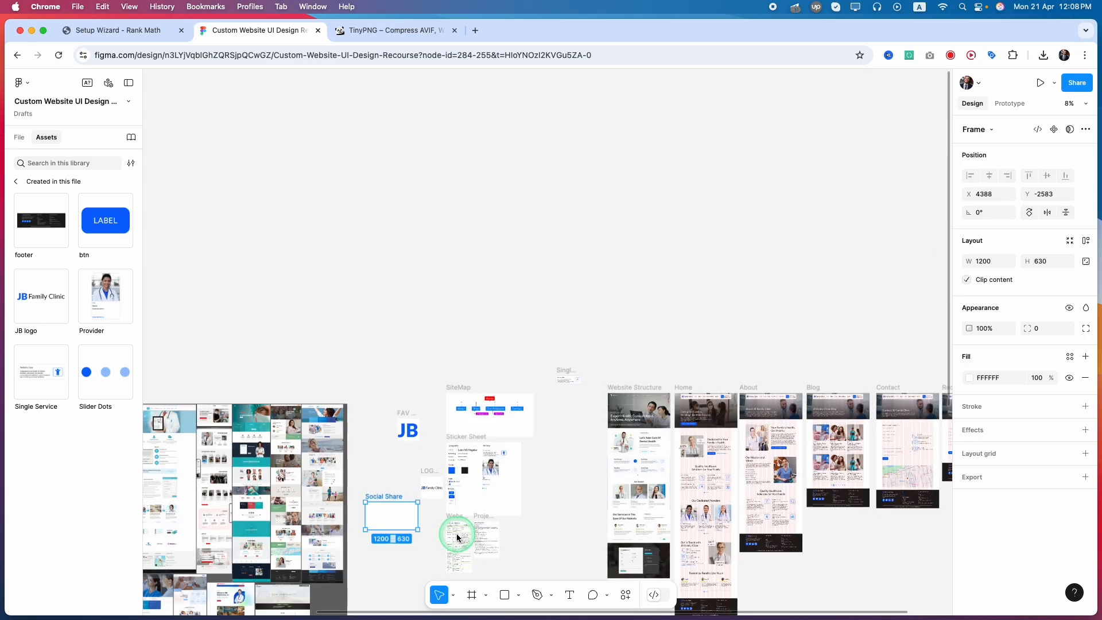
scroll(735, 419, up, 5)
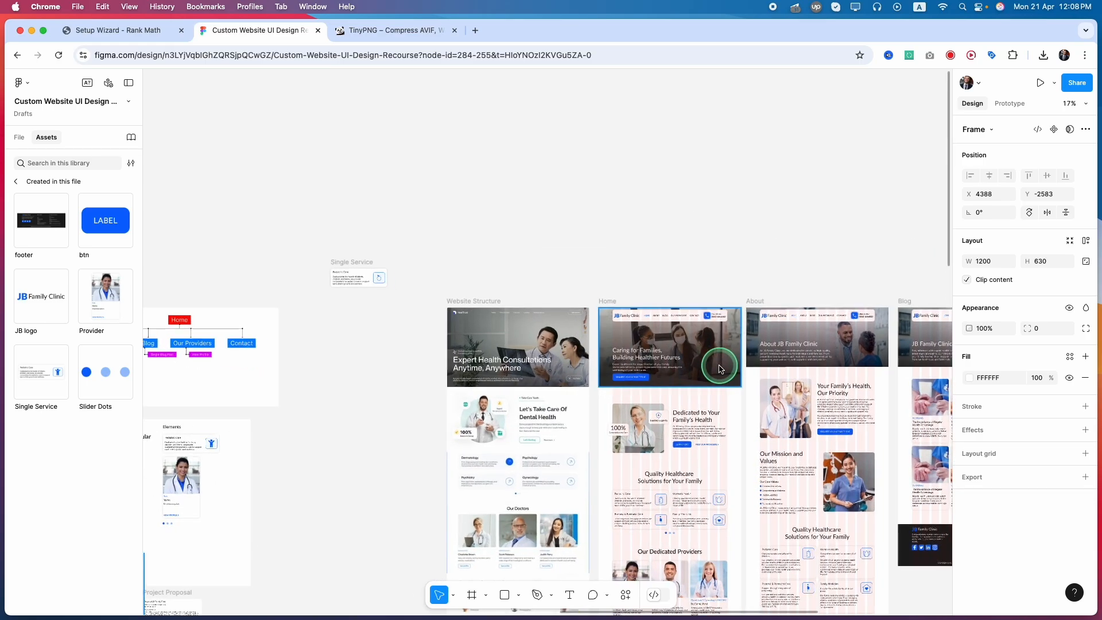
click(715, 361)
scroll(715, 359, up, 3)
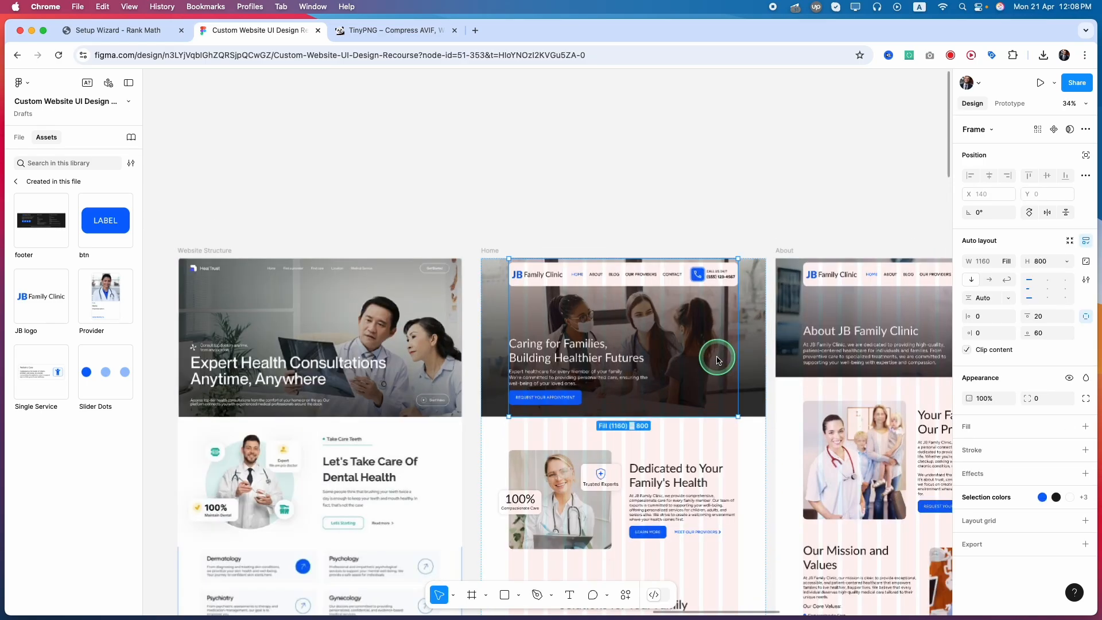
click(753, 346)
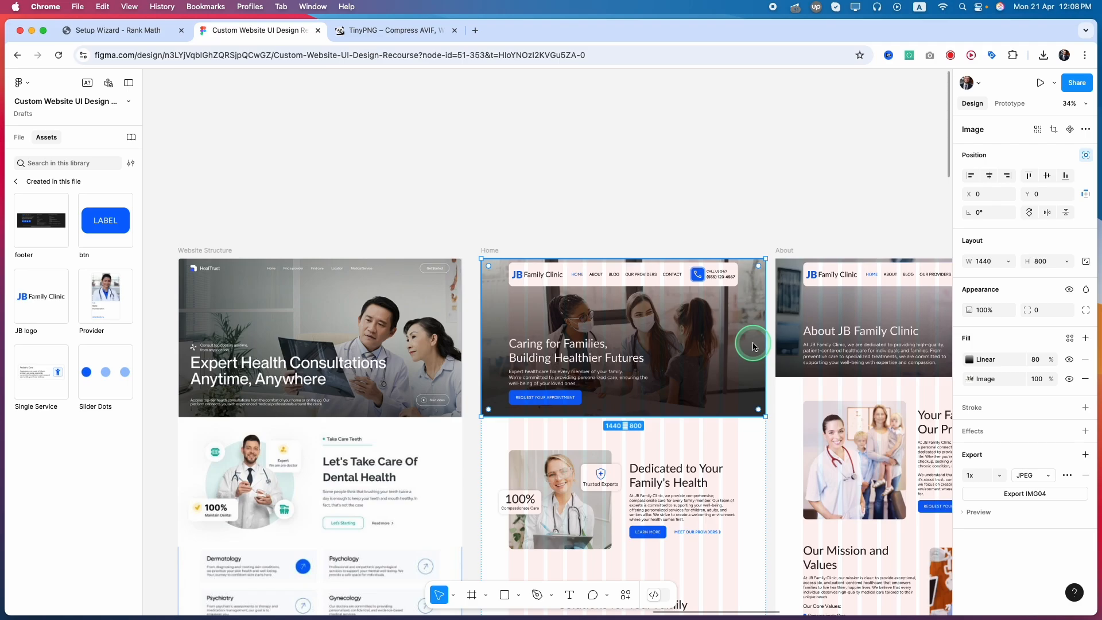
click(19, 138)
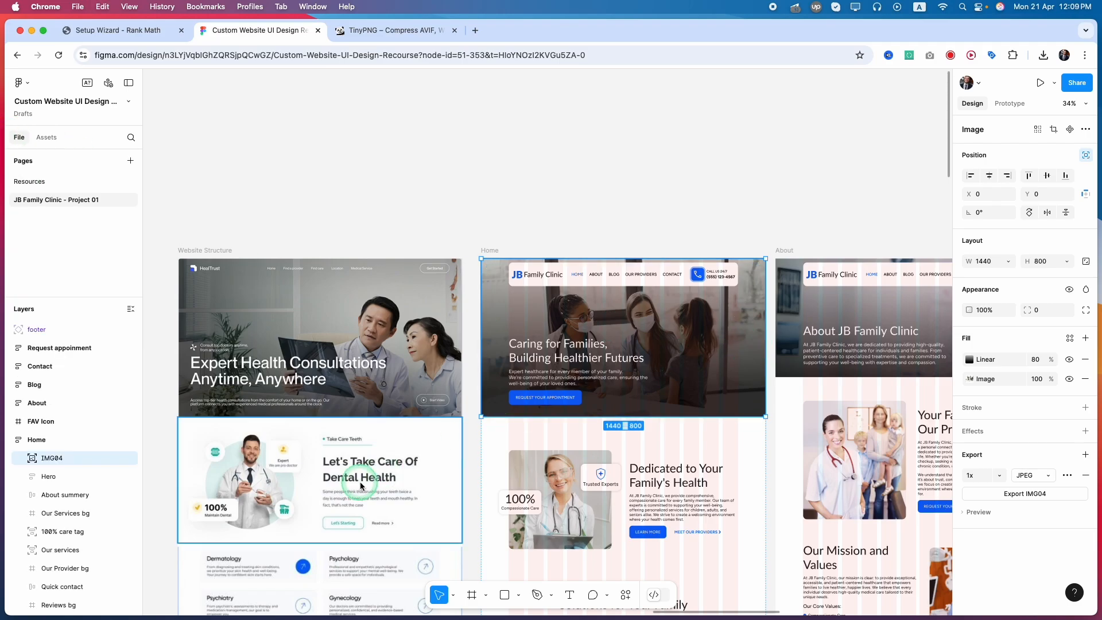
scroll(268, 521, down, 10)
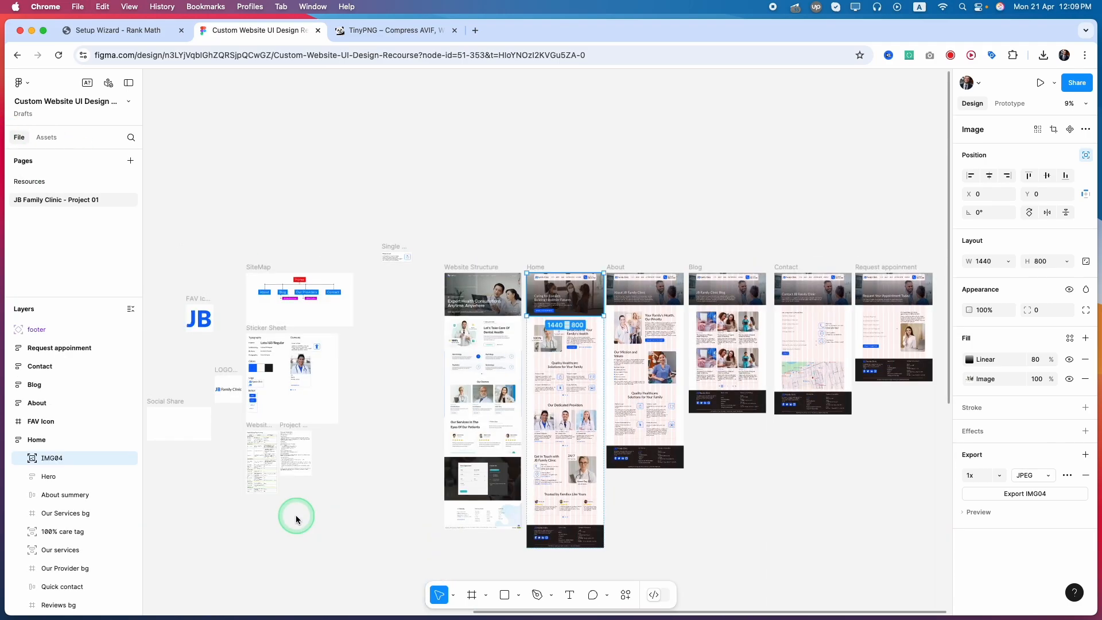
scroll(296, 519, left, 4)
scroll(387, 423, up, 8)
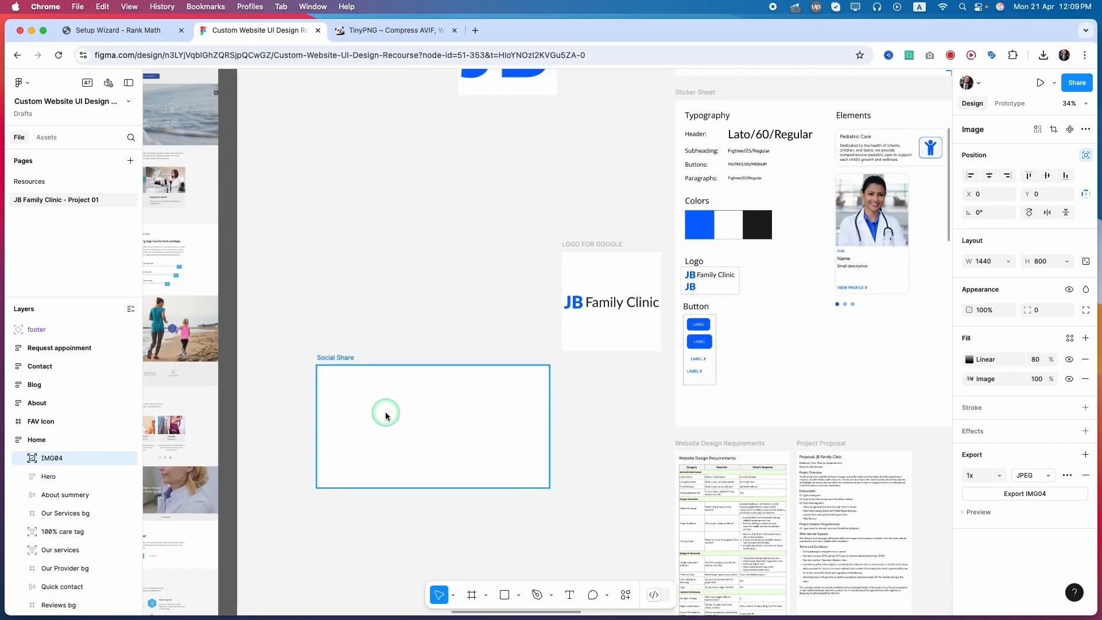
click(386, 416)
key(super+v)
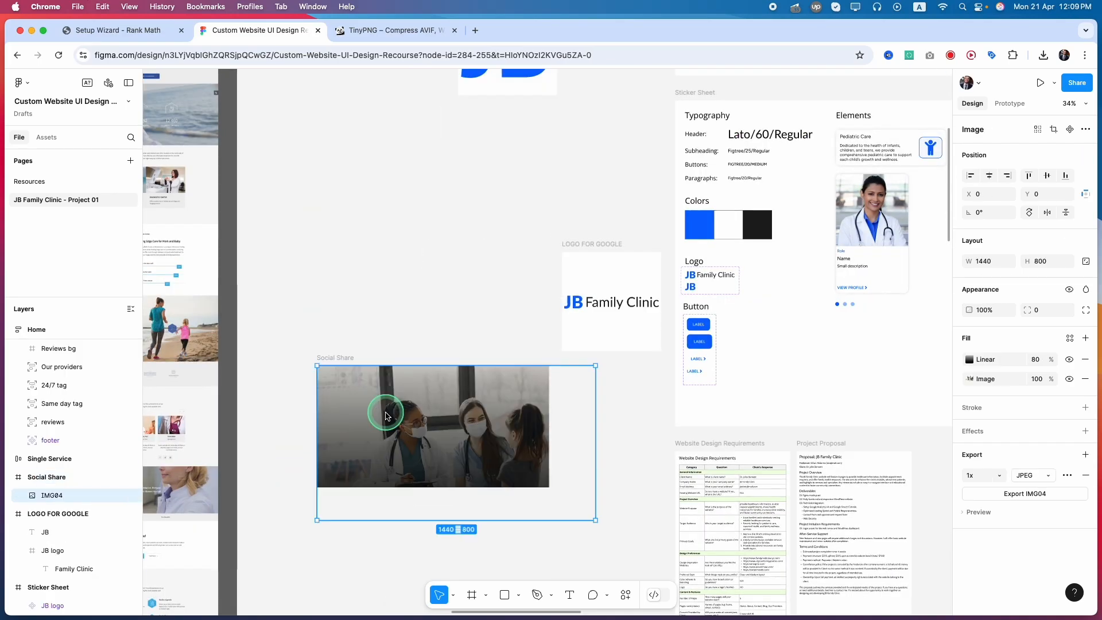
Scale the pasted IMG04 image proportionally to 1200 × 667 so it fits the Social Share frame's width.
click(450, 434)
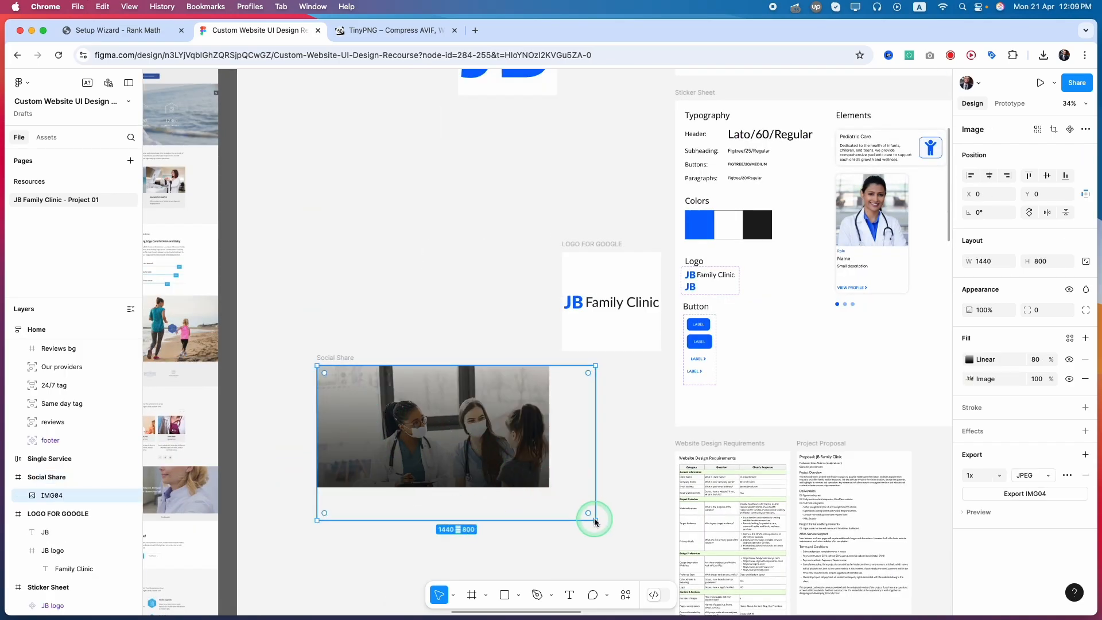
drag(593, 518, 549, 481)
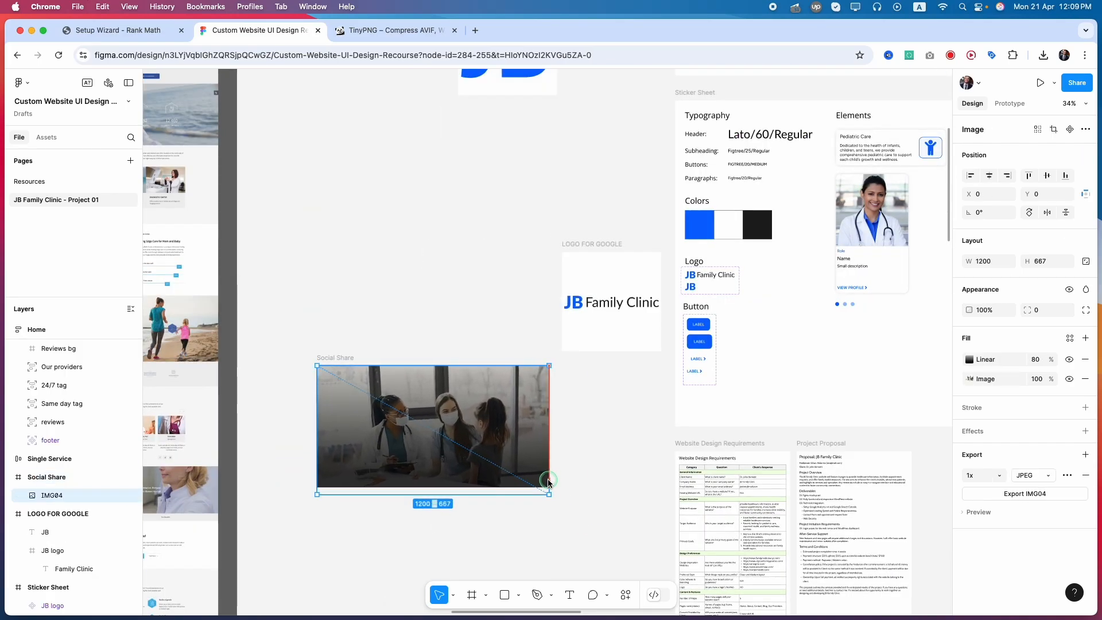
click(384, 476)
Copy the Caring for Families heading and its paragraph from the Home hero into the Social Share frame.
scroll(384, 475, down, 8)
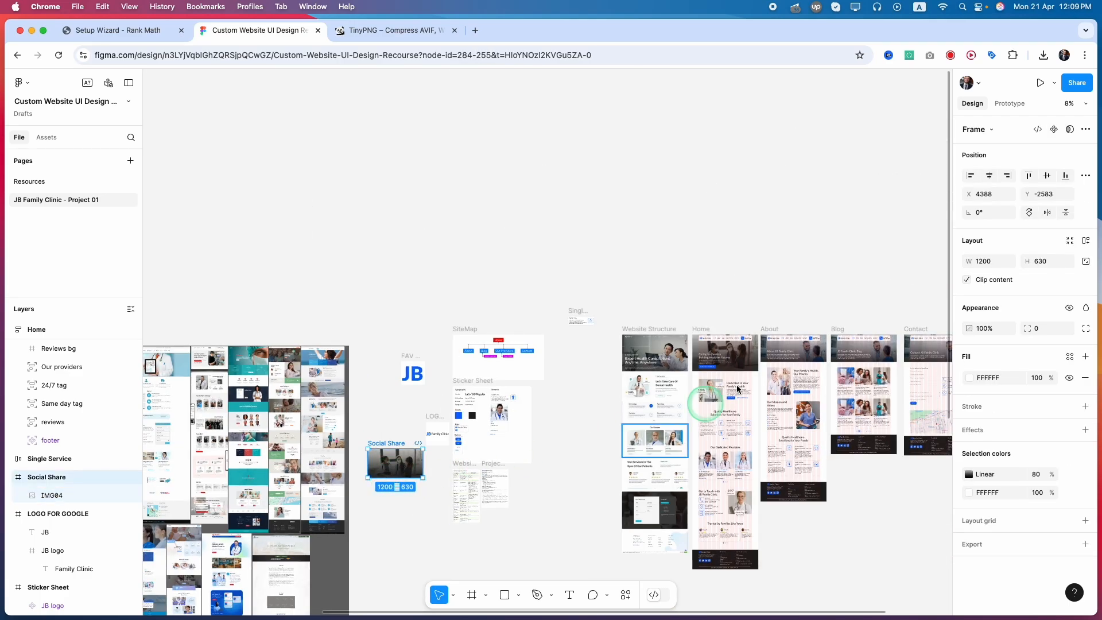
scroll(745, 354, left, 3)
scroll(745, 355, right, 5)
scroll(601, 370, up, 1)
scroll(587, 365, up, 8)
double_click(427, 314)
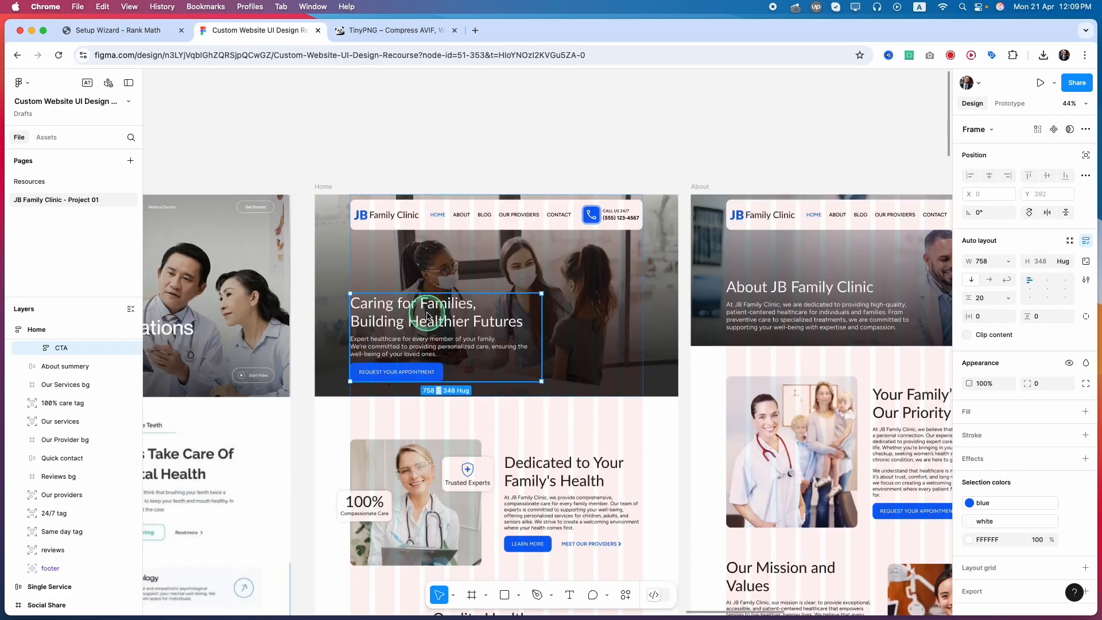
shift+click(400, 352)
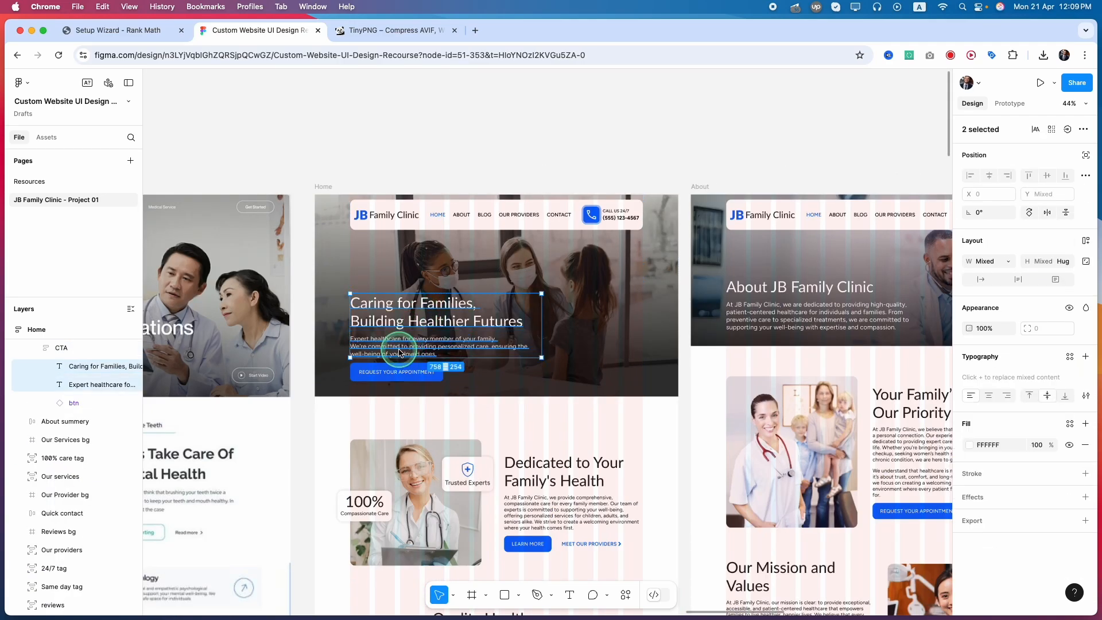
scroll(396, 381, down, 3)
scroll(442, 386, left, 10)
click(442, 386)
key(super+v)
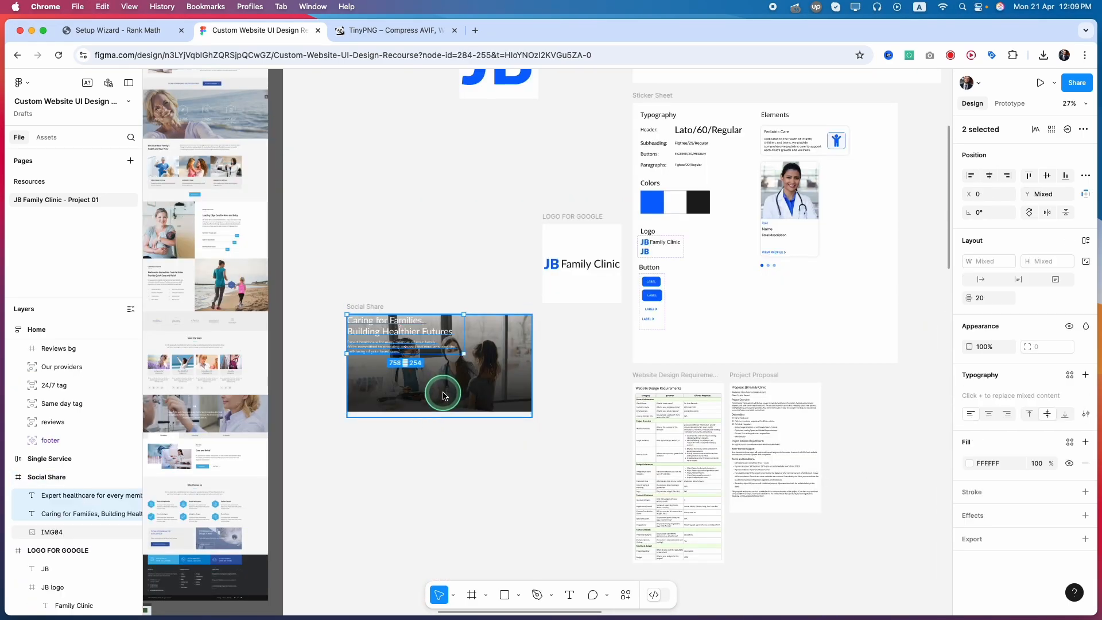
Position the heading and paragraph at the lower left of the Social Share frame at X 90, deleting the duplicate text pair.
scroll(407, 384, up, 4)
drag(387, 288, 413, 384)
click(412, 296)
shift+click(377, 268)
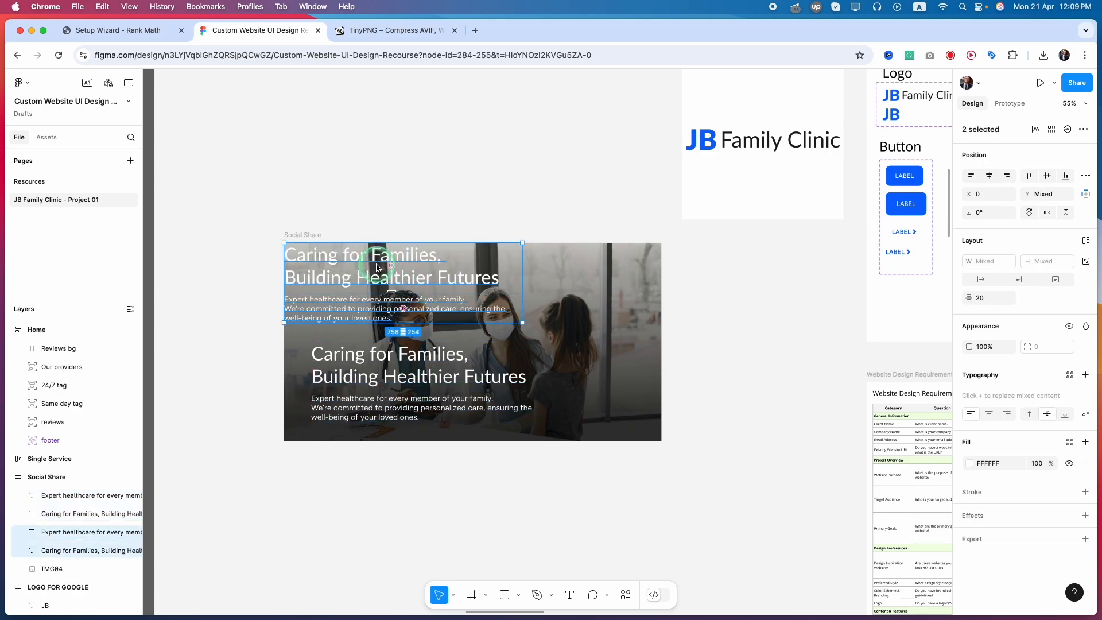
key(Delete)
drag(377, 267, 291, 400)
key(Right)
key(Right)
key(Right)
key(Right)
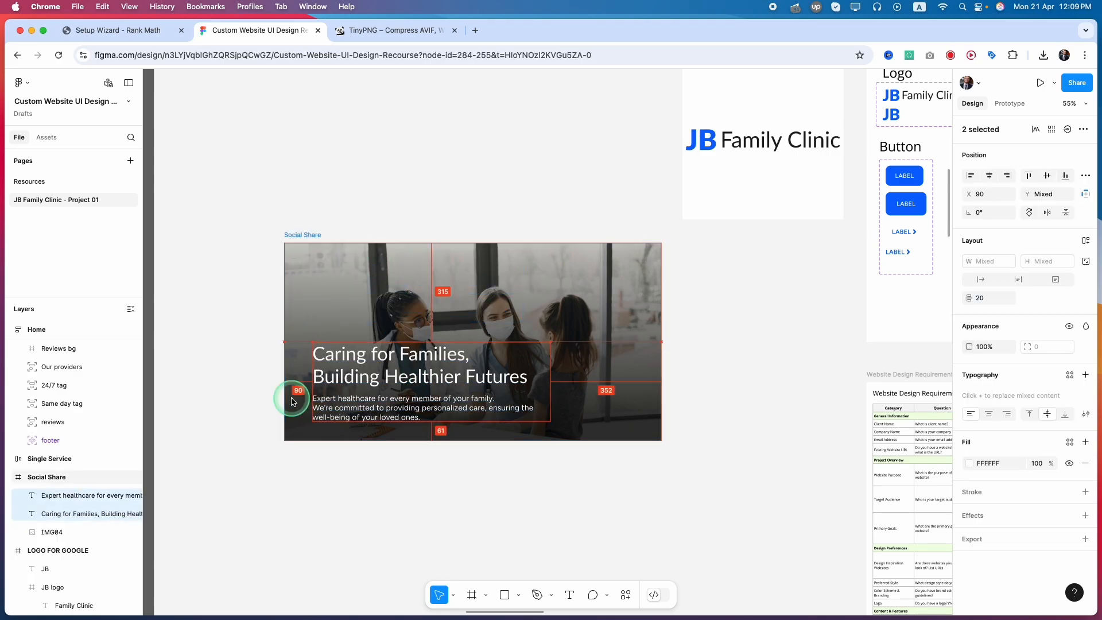
Copy both parts of the JB Family Clinic logo from the LOGO FOR GOOGLE frame to the upper left of the Social Share image.
click(770, 140)
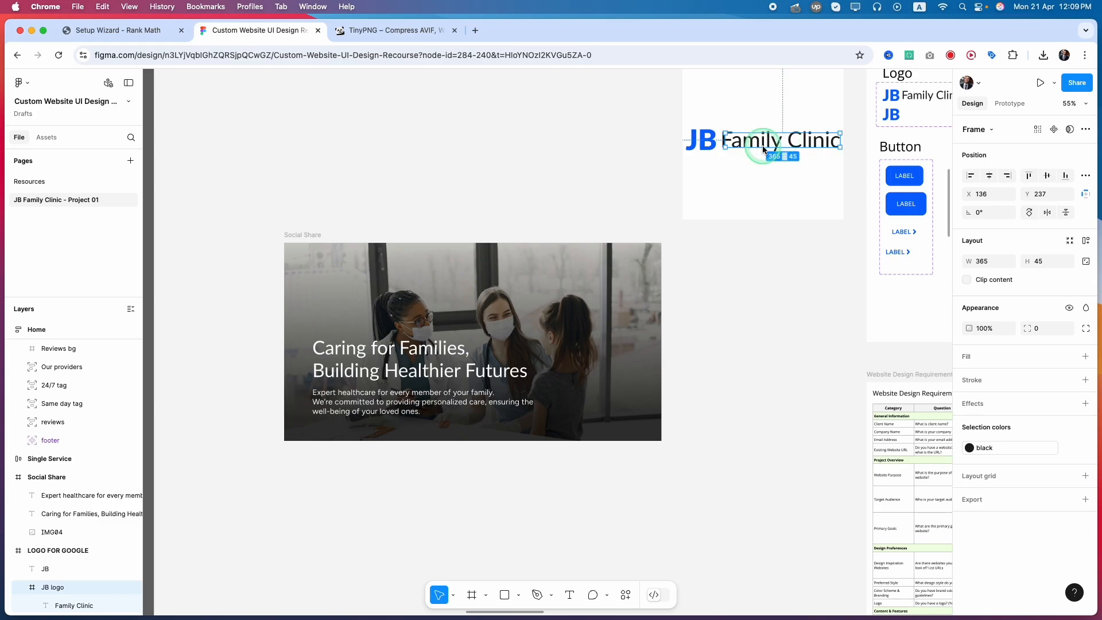
scroll(750, 147, right, 3)
shift+click(588, 143)
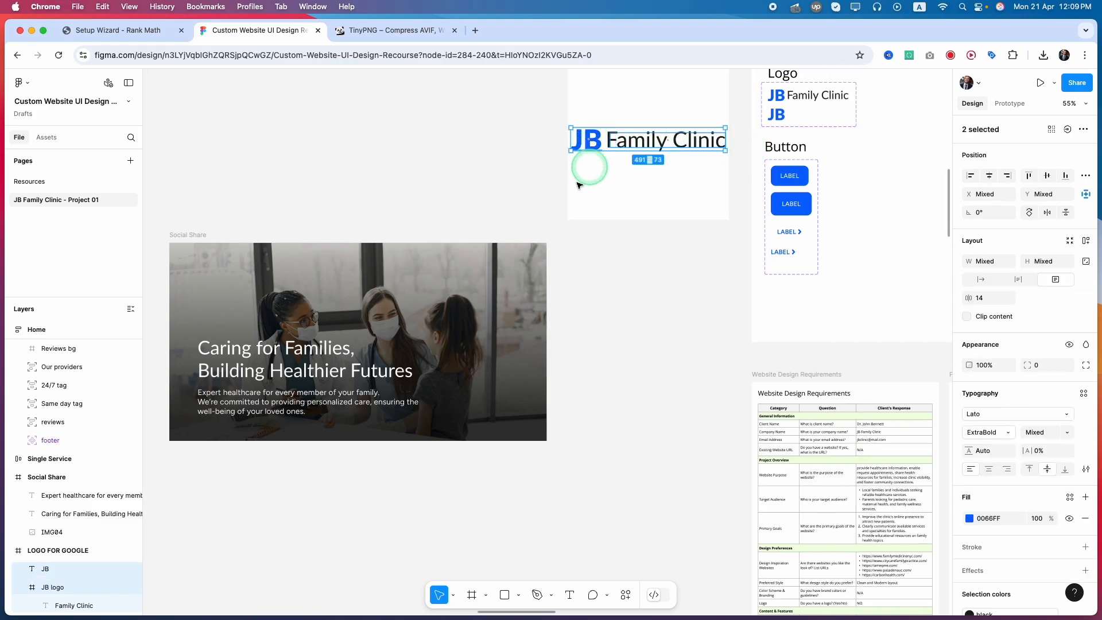
click(272, 299)
key(super+v)
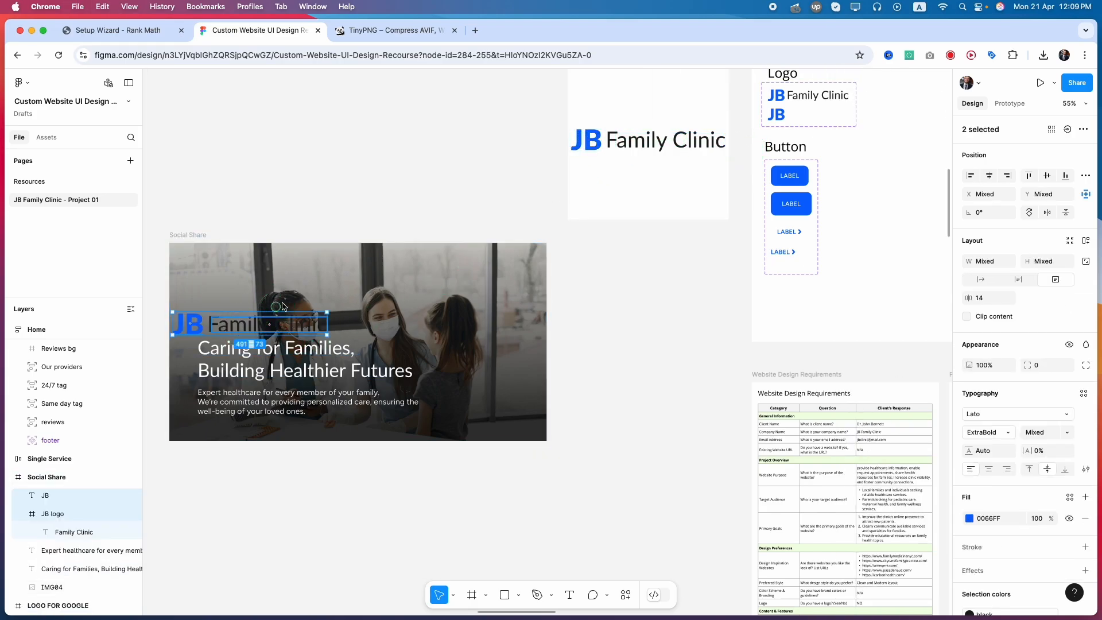
drag(256, 319, 286, 266)
Change the Family Clinic part of the Social Share logo to the white color style.
click(318, 269)
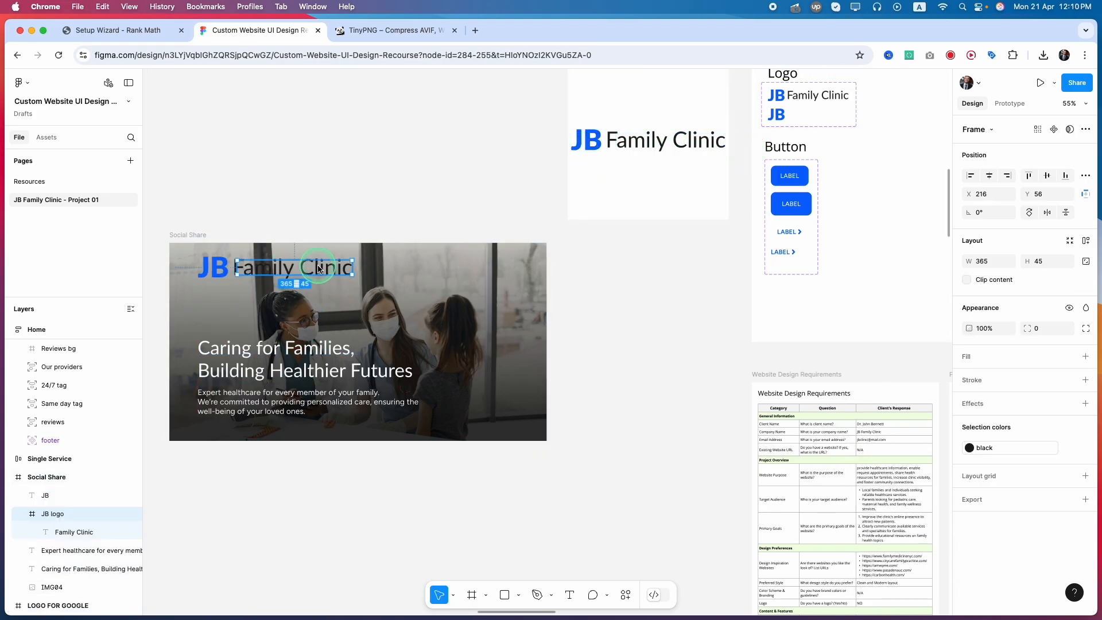
click(969, 448)
click(851, 541)
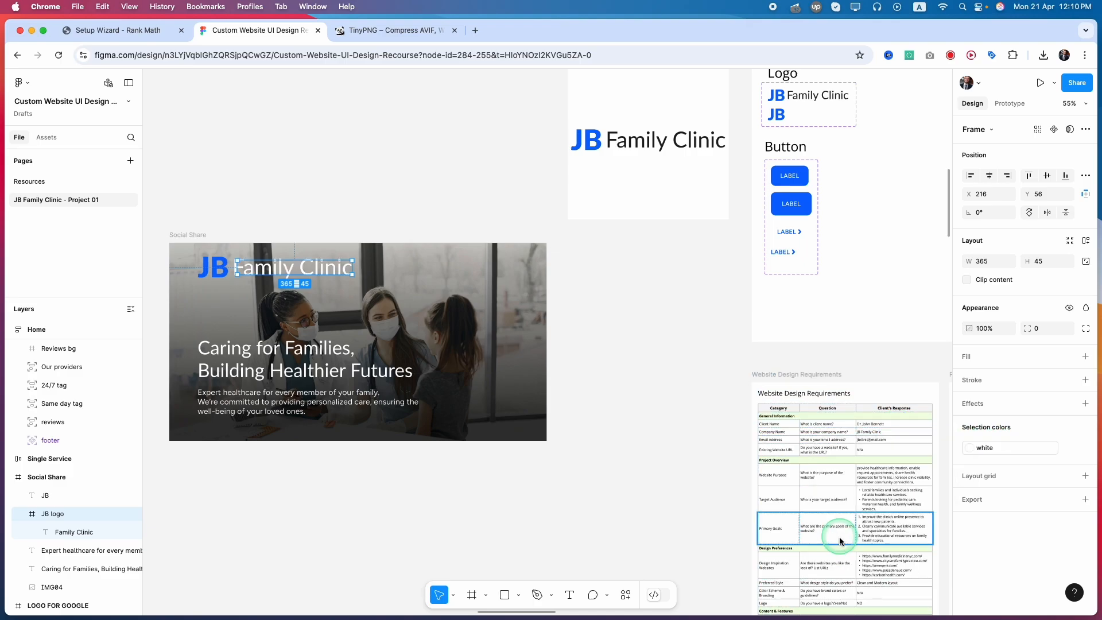
Set the font size of the Social Share logo's JB text to 50 and its Family Clinic text to 36.
shift+click(219, 274)
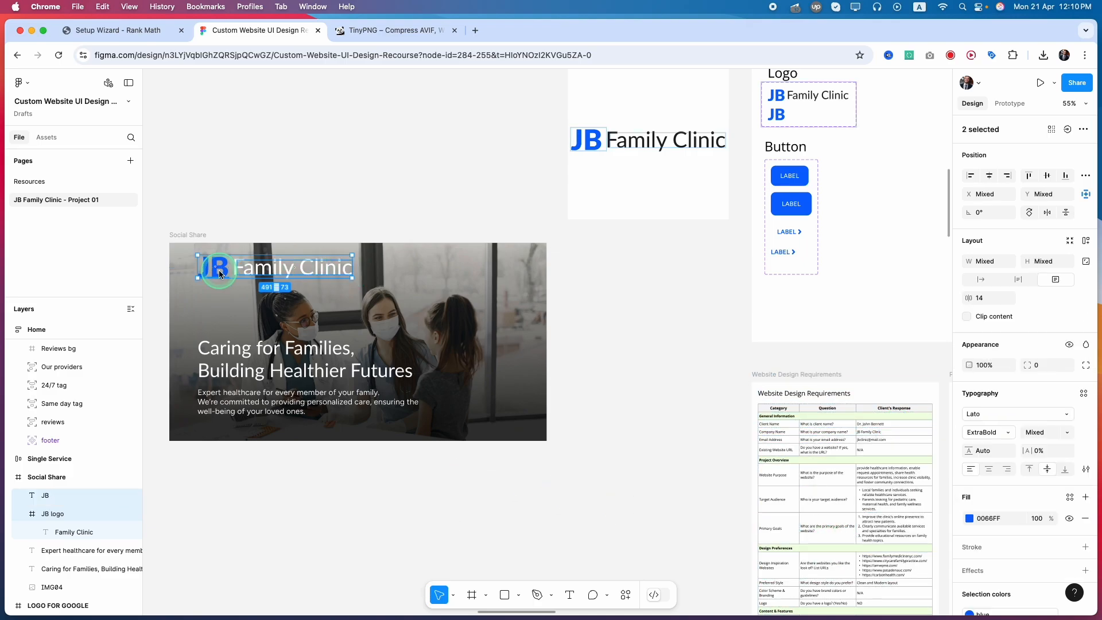
click(219, 274)
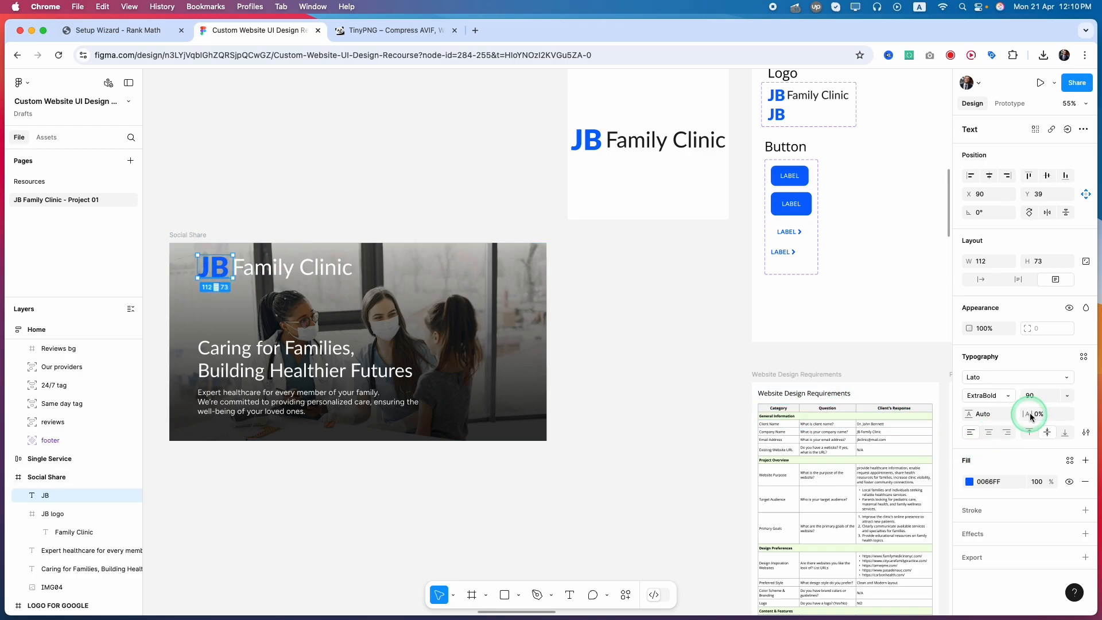
click(1041, 396)
text(50)
key(Return)
double_click(315, 270)
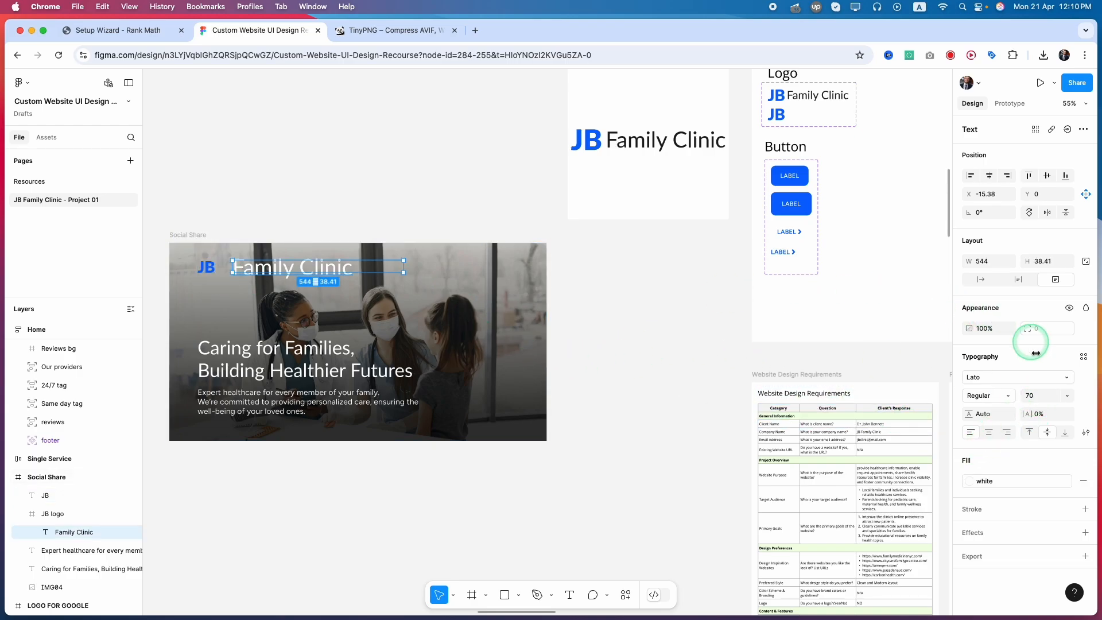
key(Return)
Delete the resized logo texts from the Social Share frame.
scroll(457, 275, up, 3)
shift+click(172, 268)
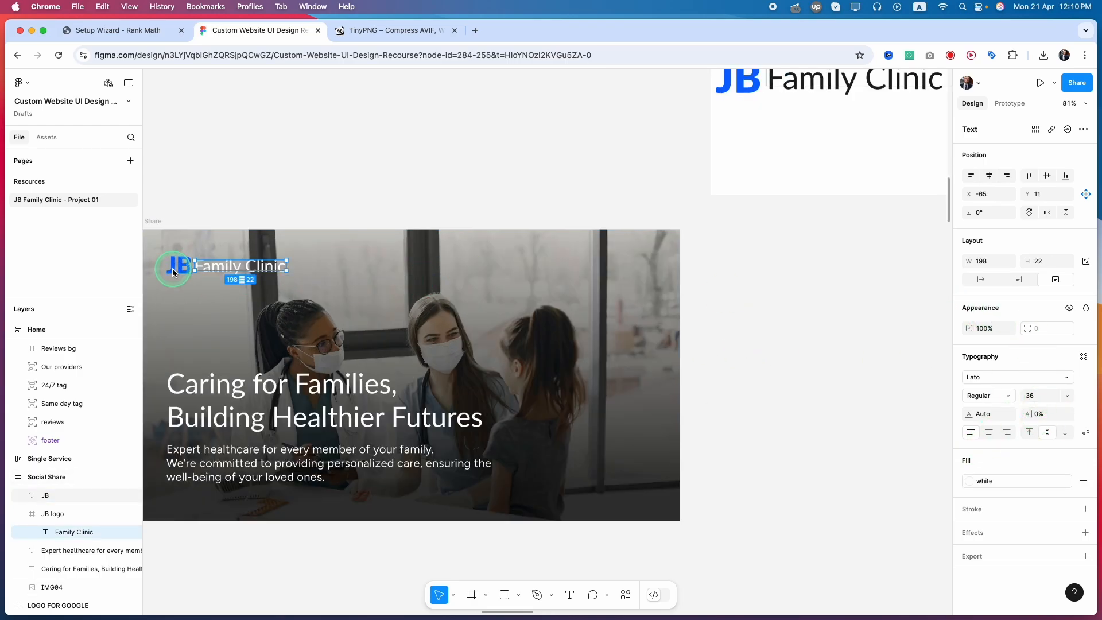
key(Delete)
Copy the main menu bar from the Home page design into the Social Share frame.
scroll(371, 300, down, 5)
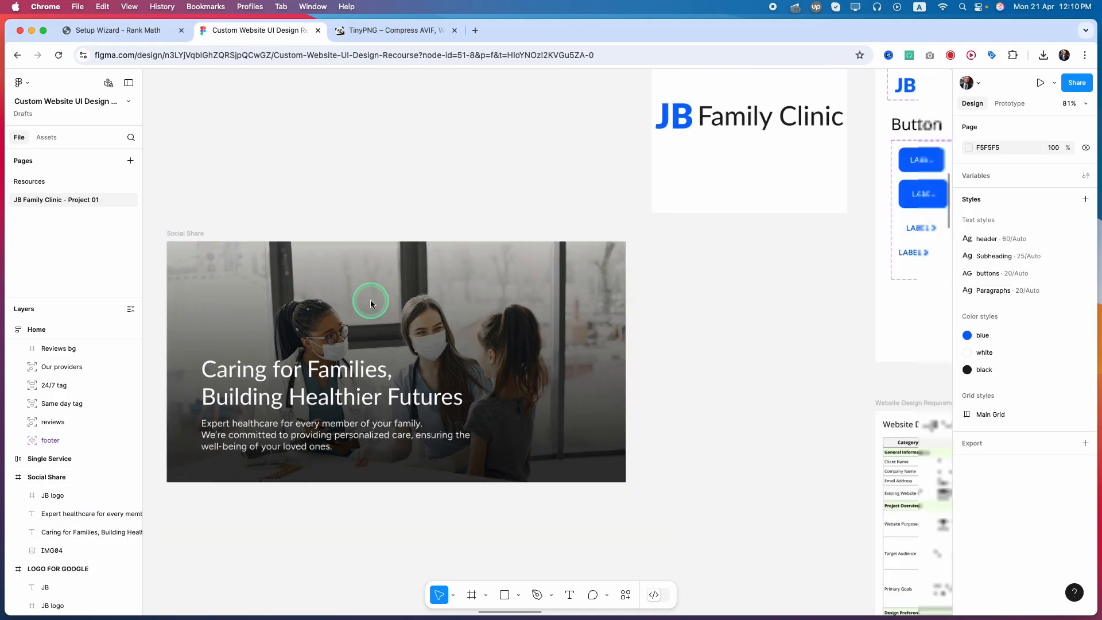
scroll(511, 207, up, 4)
click(520, 201)
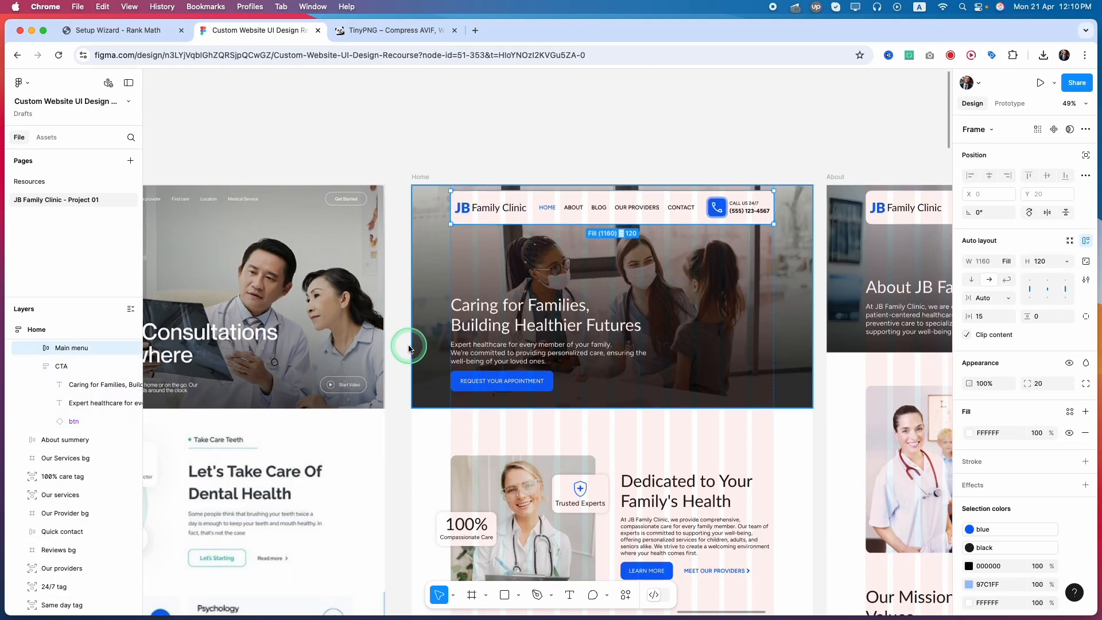
scroll(363, 315, down, 10)
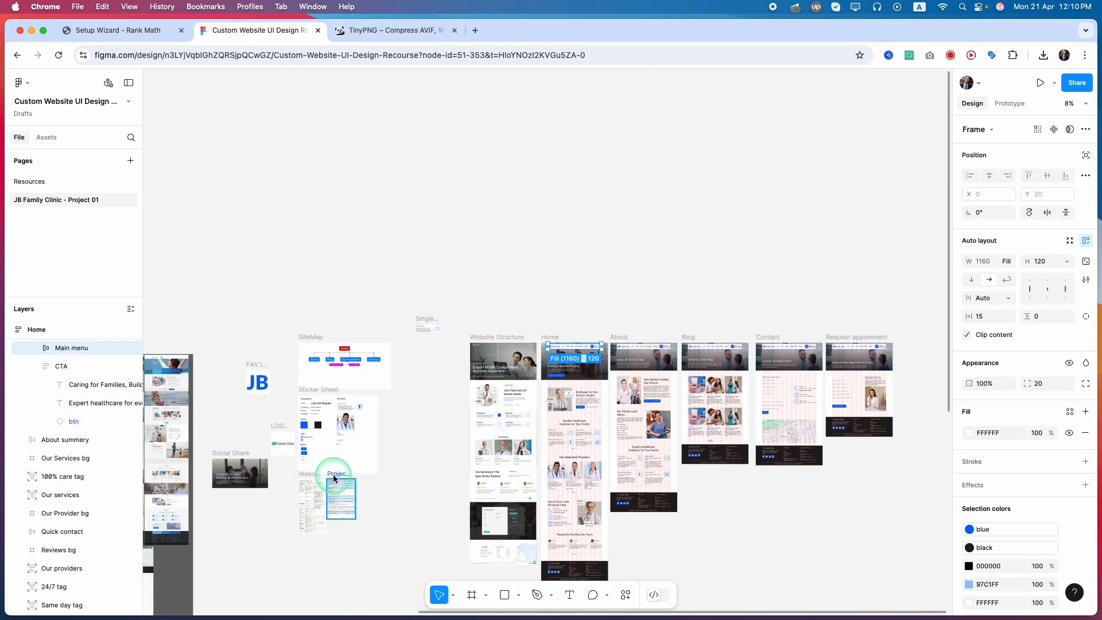
scroll(191, 465, up, 10)
scroll(267, 462, left, 3)
scroll(281, 453, down, 3)
click(280, 452)
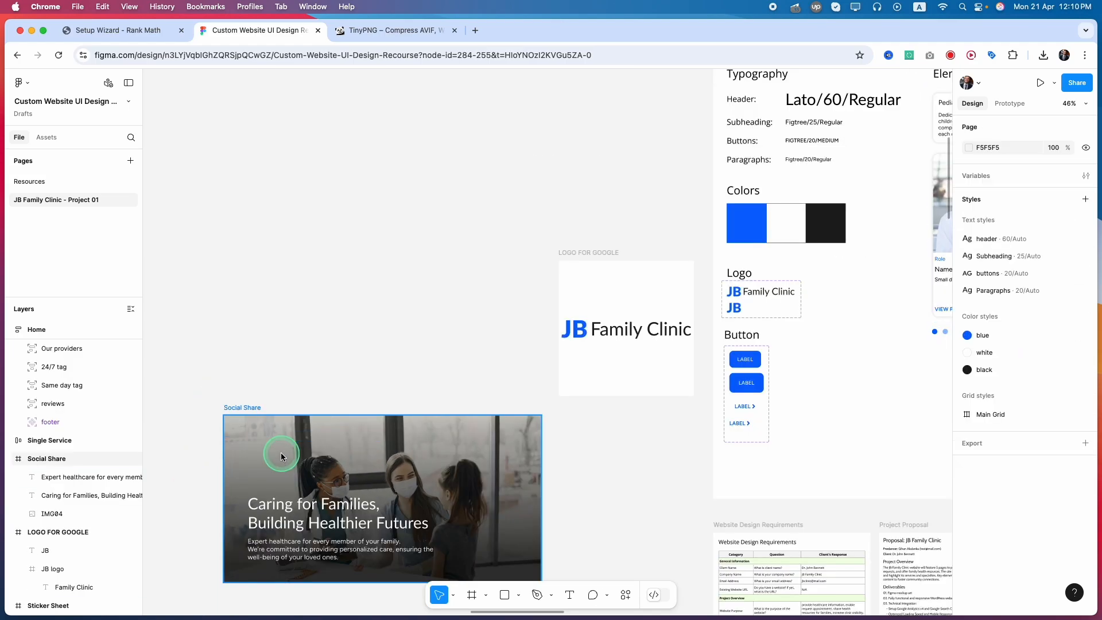
key(ctrl+v)
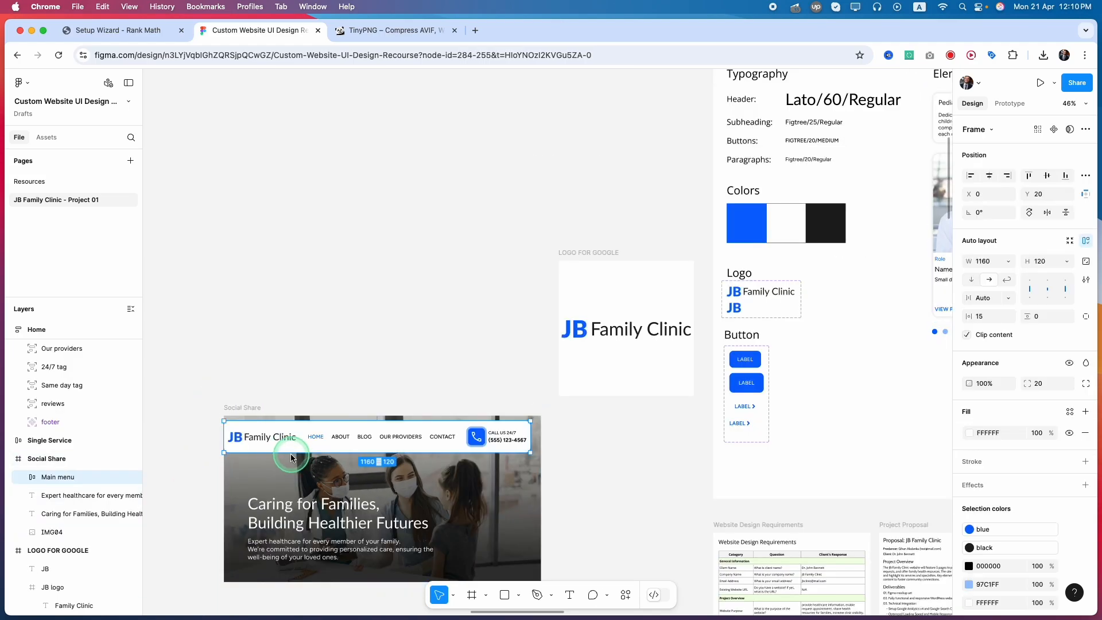
Delete the navigation links and the phone block from the pasted menu bar, keeping only the JB logo.
scroll(292, 453, up, 5)
double_click(330, 431)
shift+click(584, 432)
key(Delete)
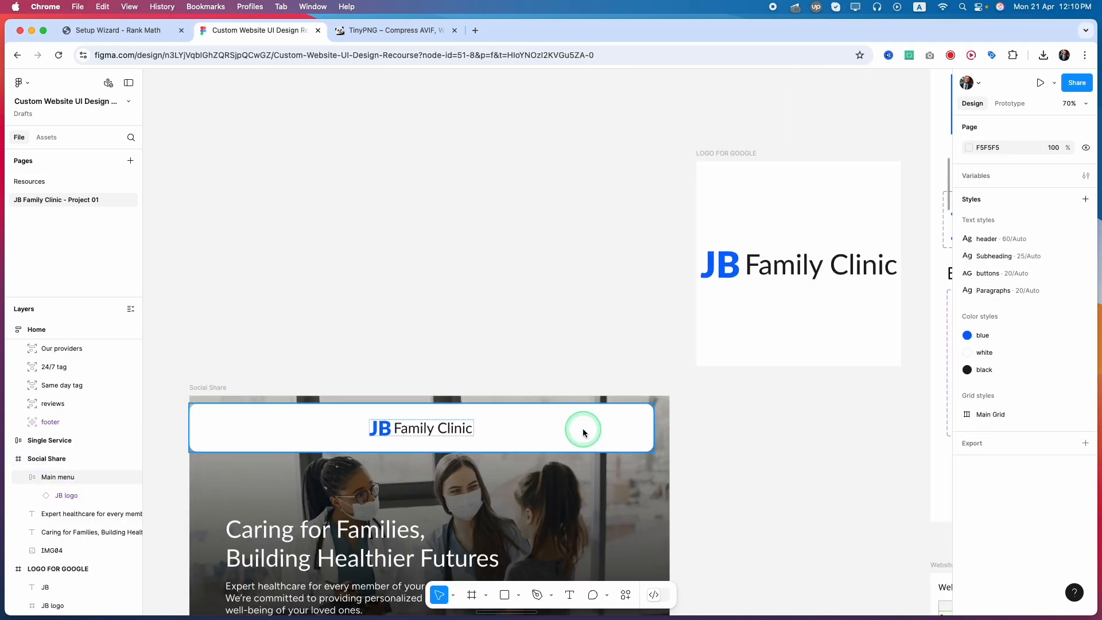
Narrow the white menu bar to fit around the JB logo and place it above the headline, aligned with the headline's left edge.
click(510, 428)
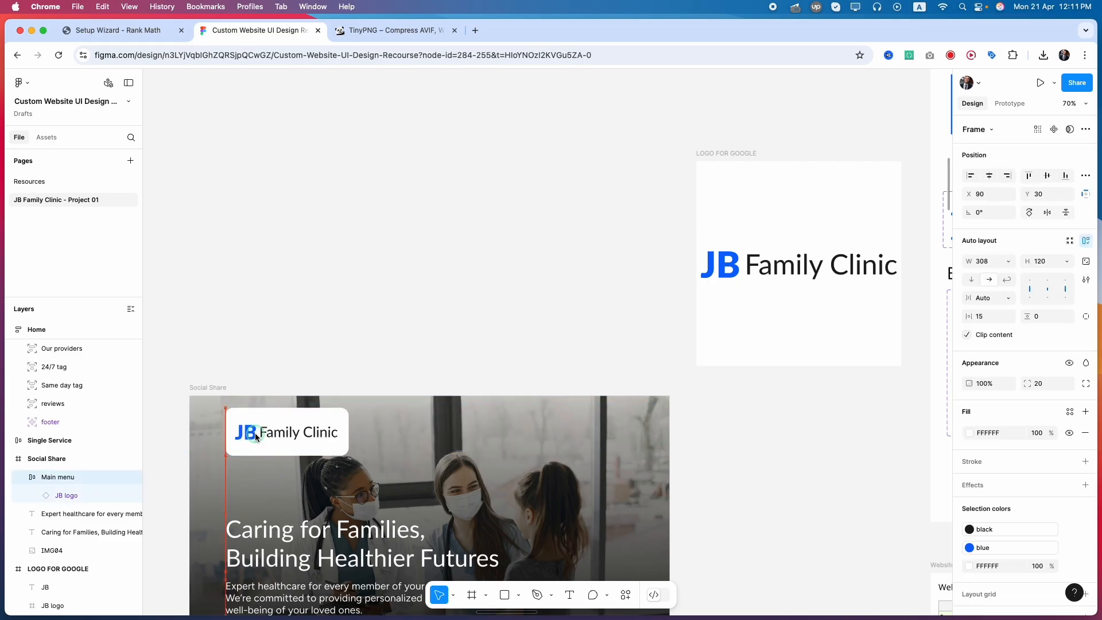
drag(255, 433, 254, 436)
click(419, 365)
scroll(419, 365, down, 4)
scroll(419, 365, down, 3)
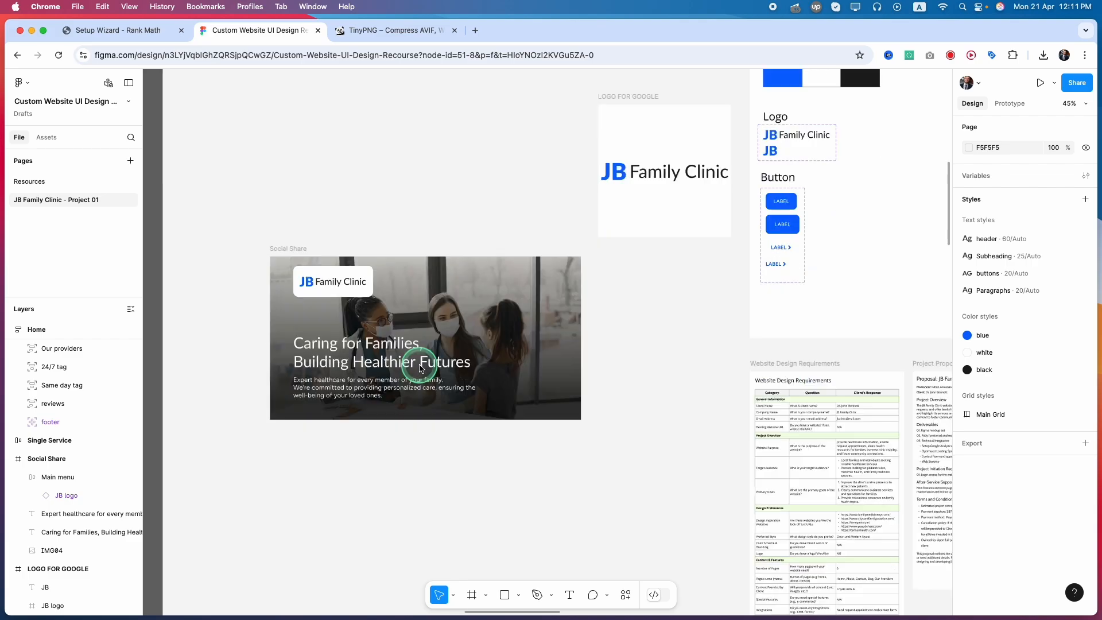
Export the Social Share frame as a JPEG at 1x.
click(282, 249)
click(286, 253)
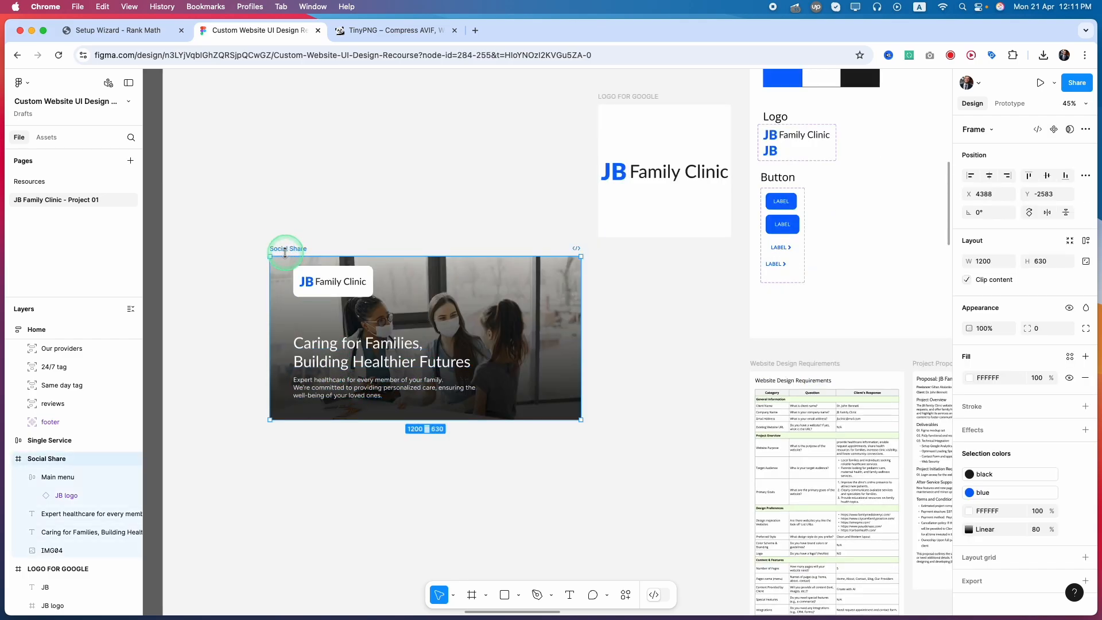
scroll(1021, 548, down, 1)
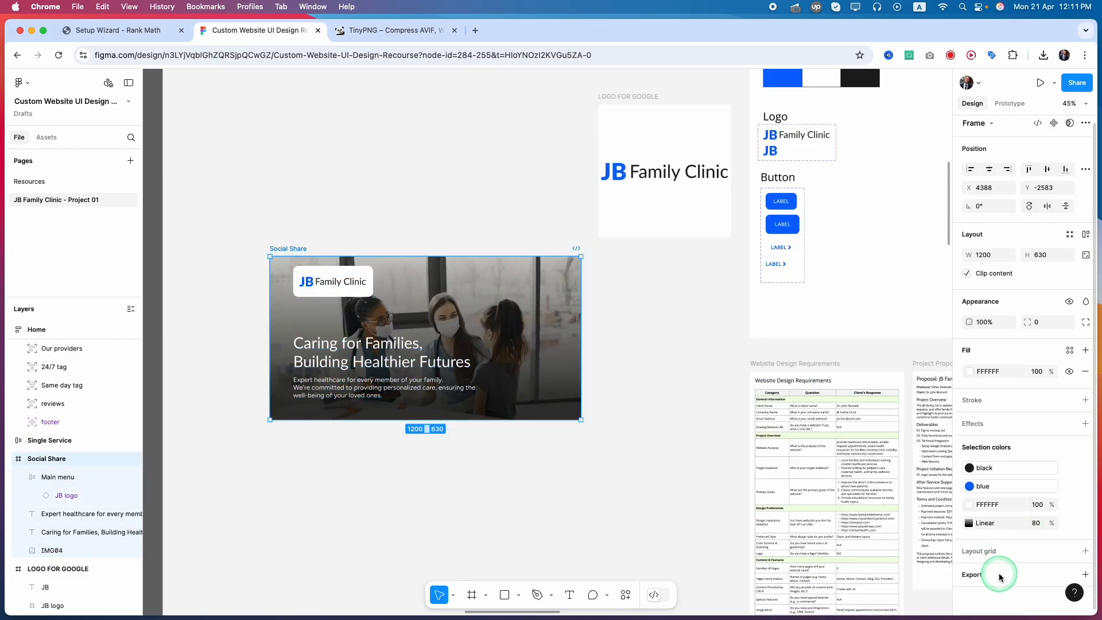
click(1000, 576)
scroll(1049, 528, down, 3)
click(1033, 533)
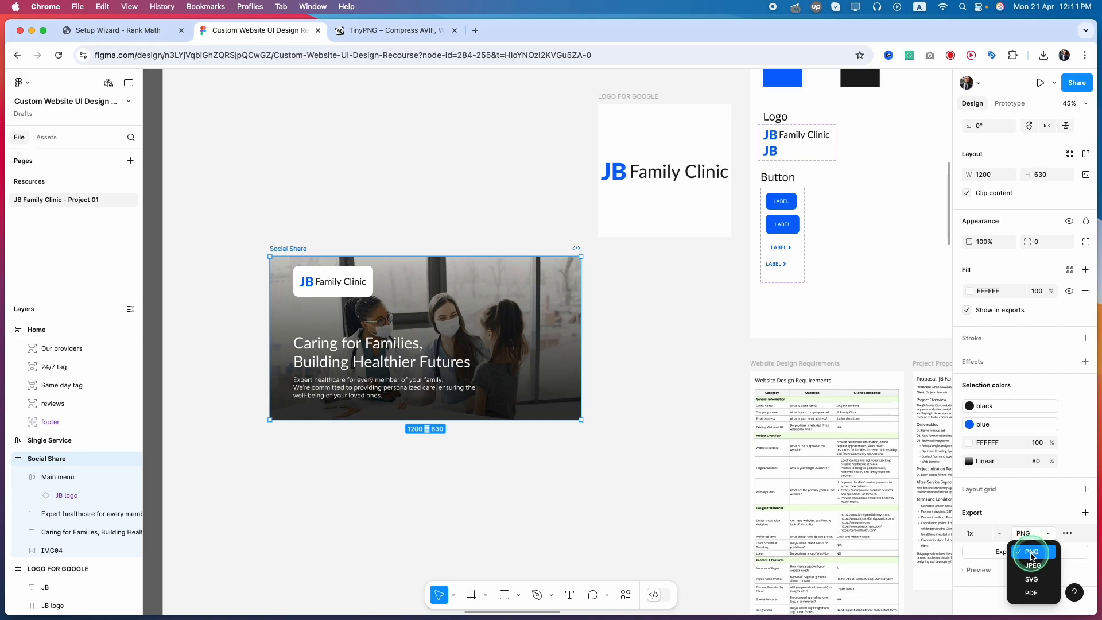
click(1026, 567)
click(1013, 551)
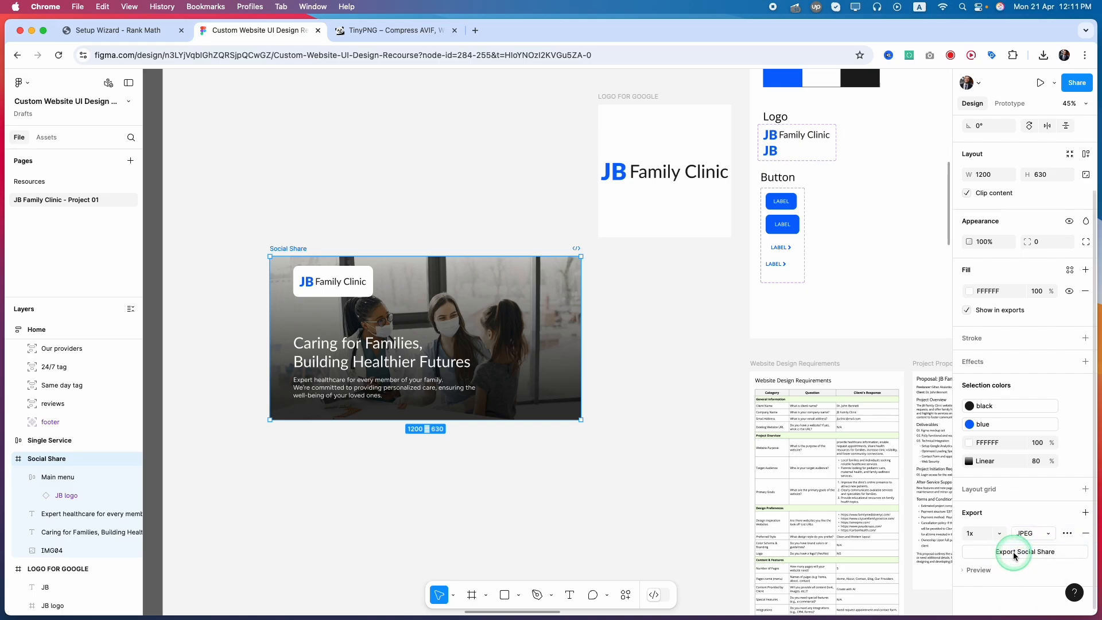
Switch to TinyPNG, compress the exported Social Share.jpg and download the optimized JPEG.
click(402, 31)
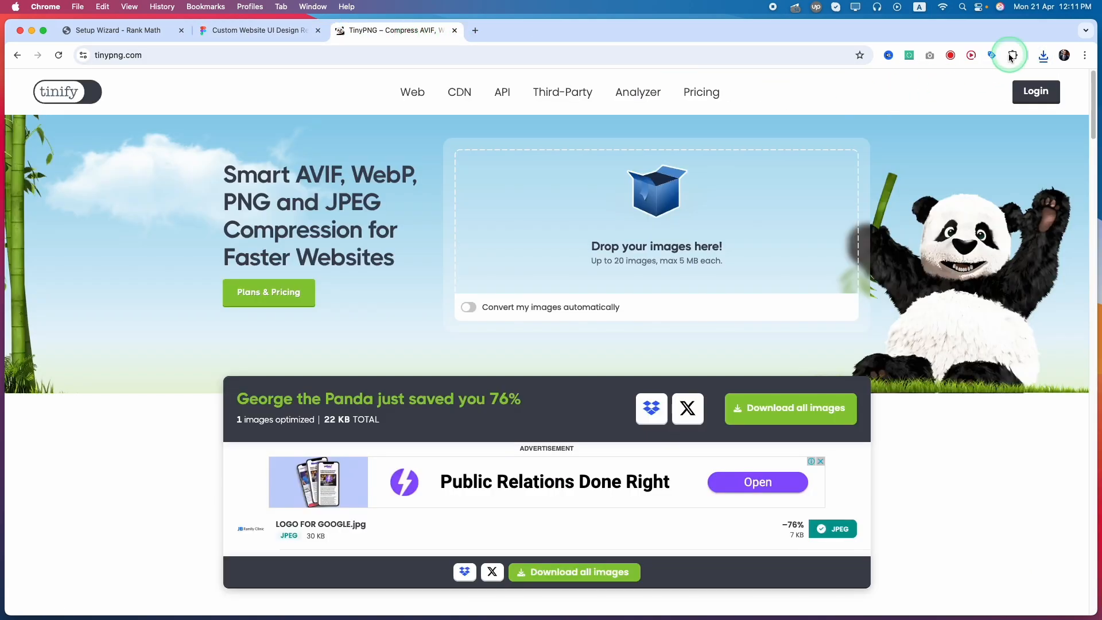
click(1043, 56)
drag(936, 106, 655, 195)
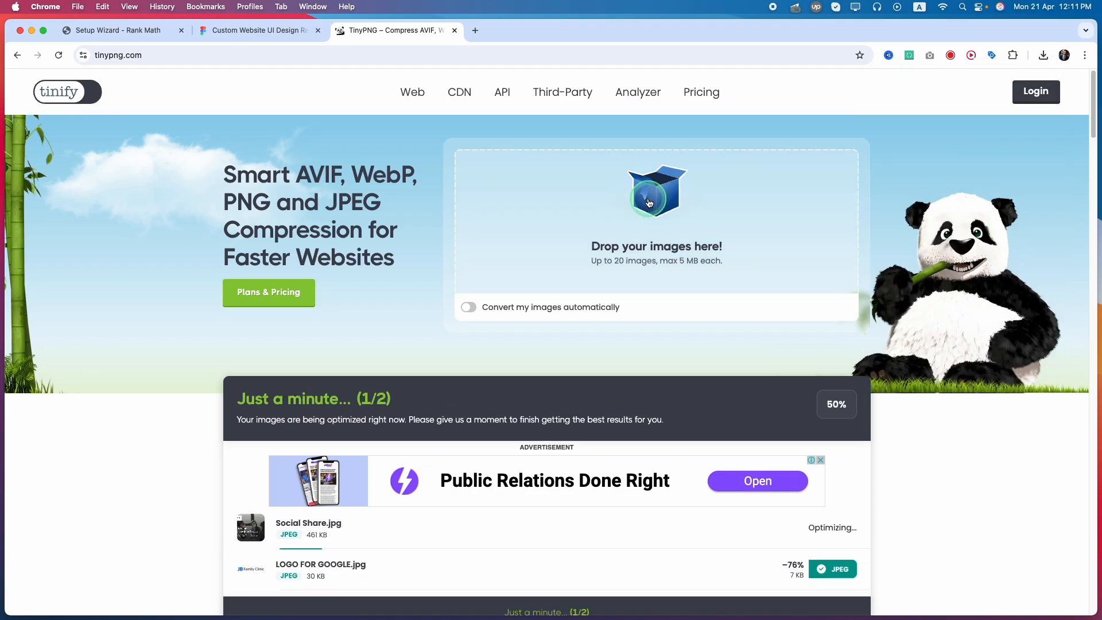
click(832, 528)
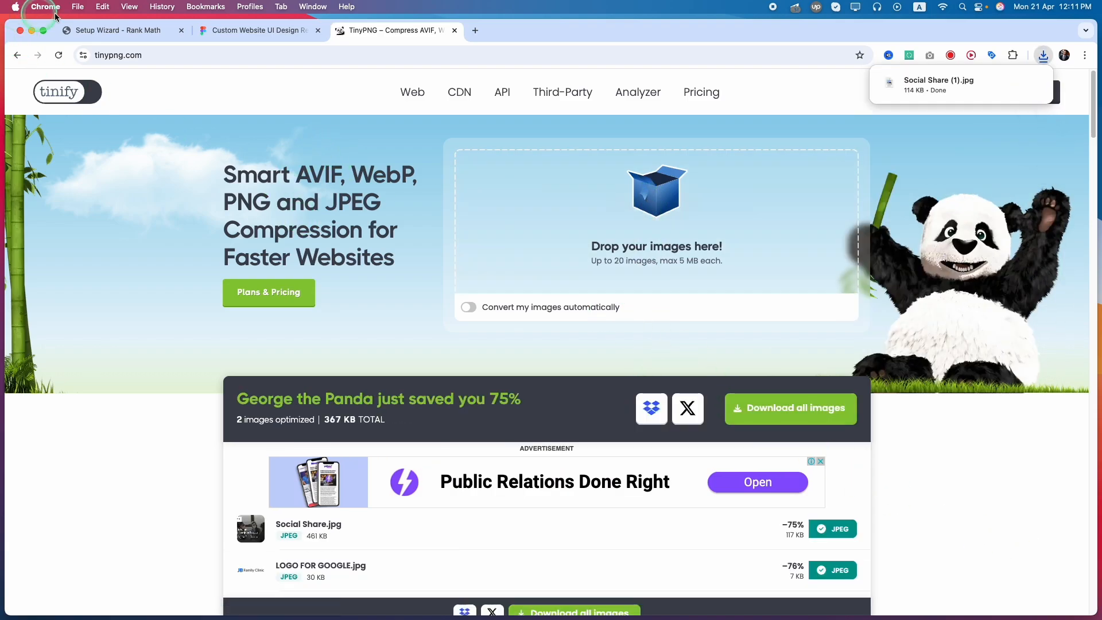
Switch to the Rank Math setup wizard and upload Social Share (1).jpg for the Default Social Share Image.
click(134, 33)
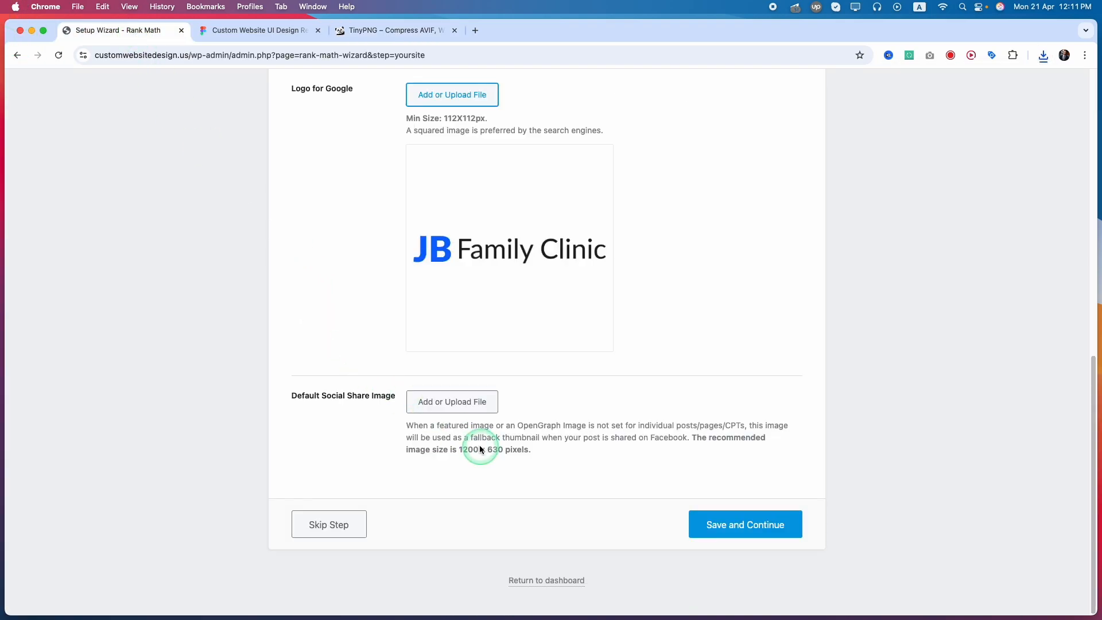
click(439, 409)
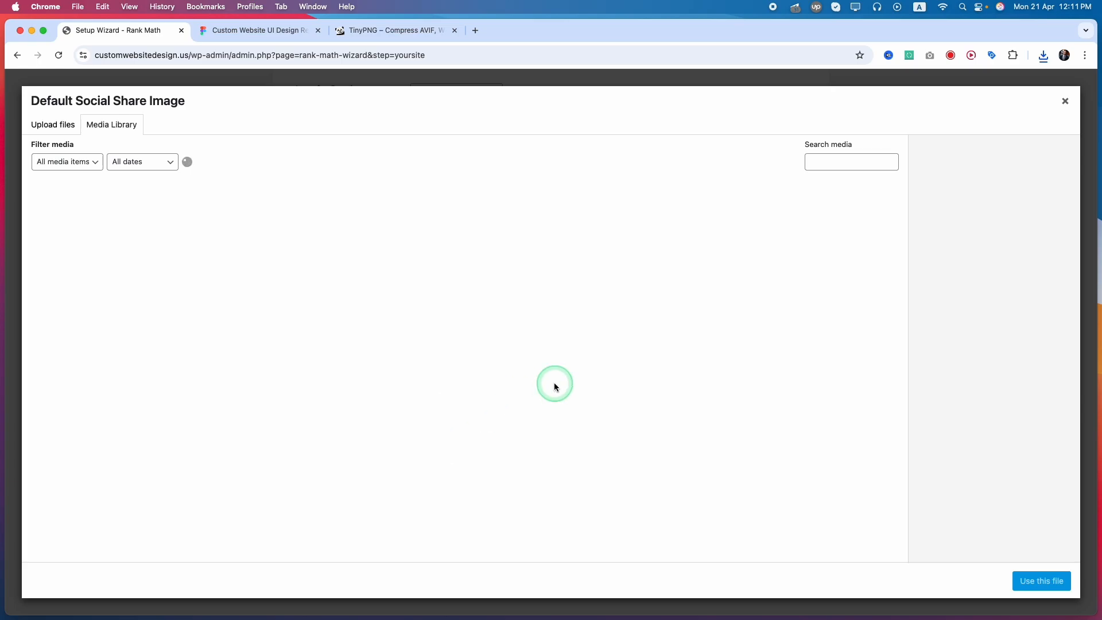
click(1042, 56)
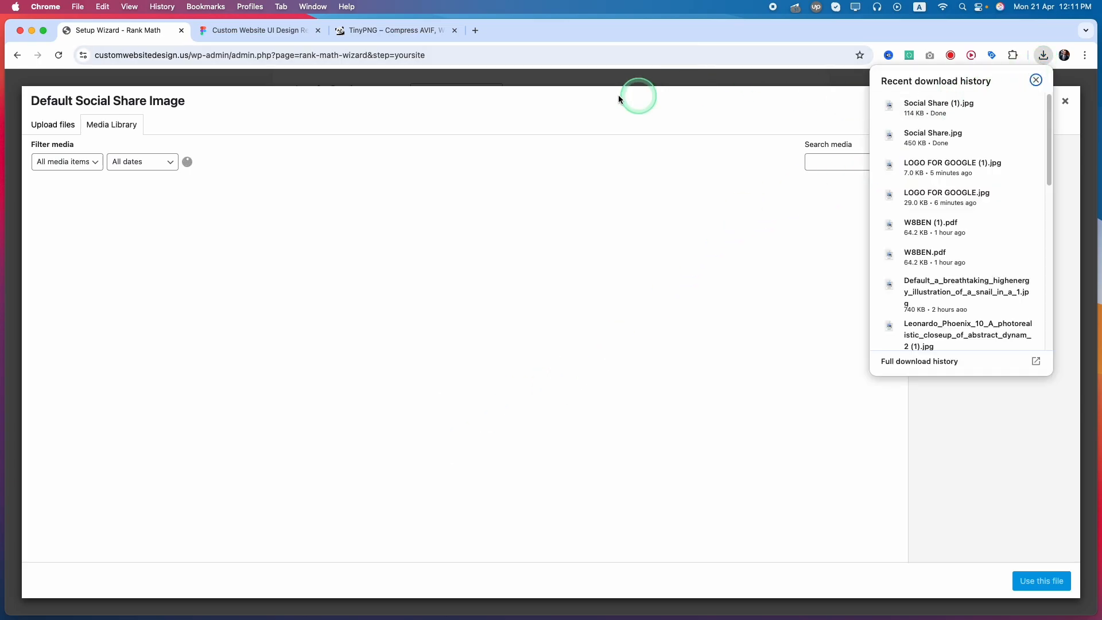
drag(618, 99, 390, 410)
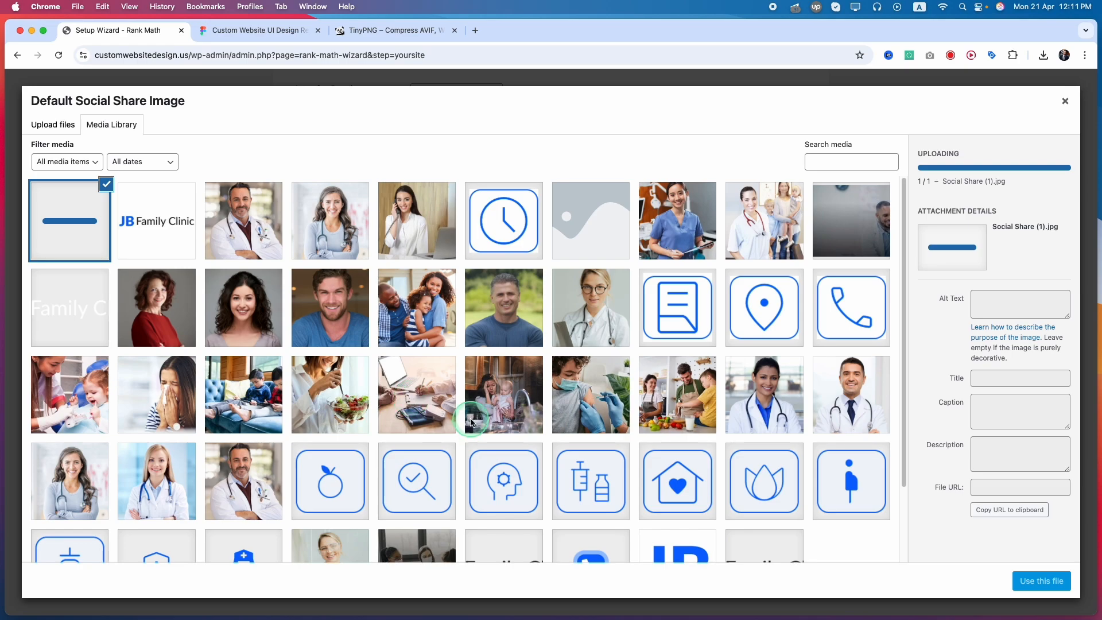
Set the uploaded image's alt text to Social Share, based on its title, and use it as the default social share image.
click(1021, 332)
key(super+a)
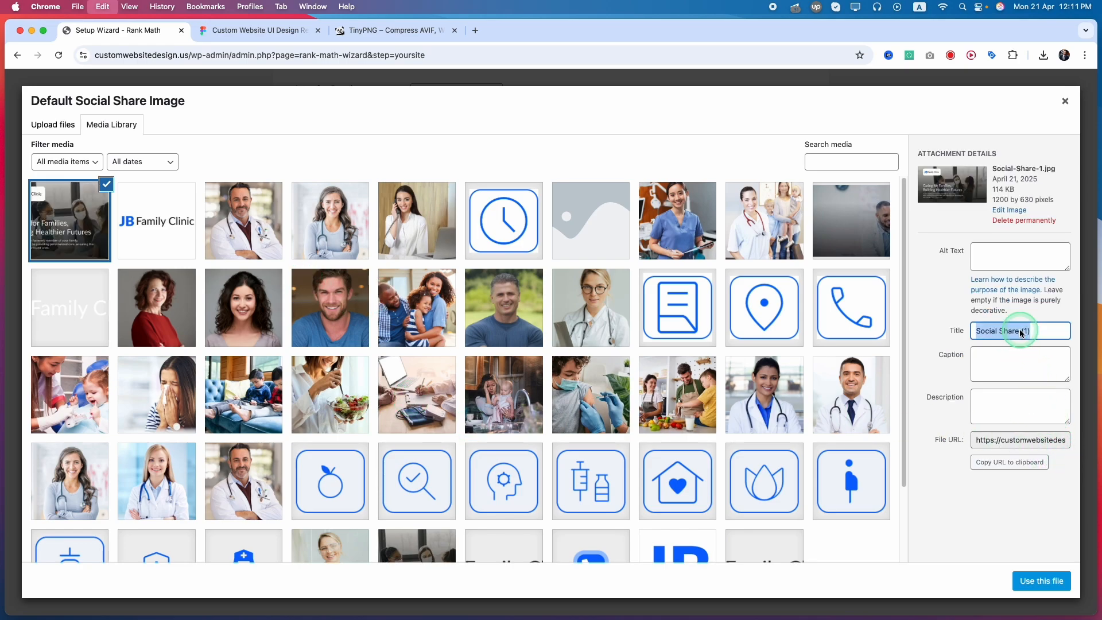
key(super+c)
click(994, 260)
key(super+v)
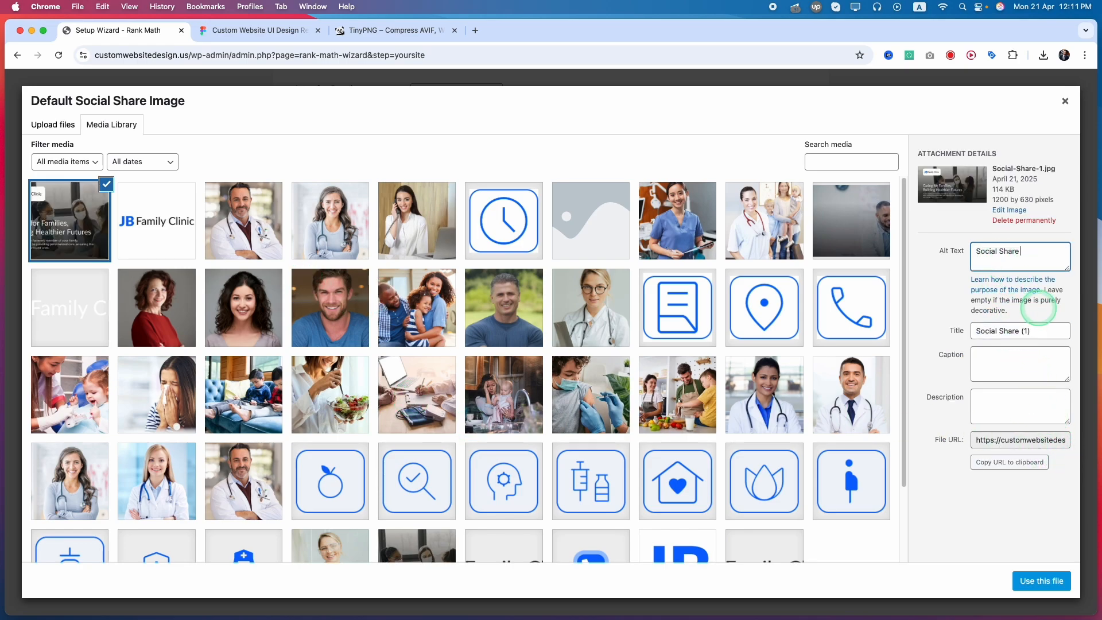
click(1038, 581)
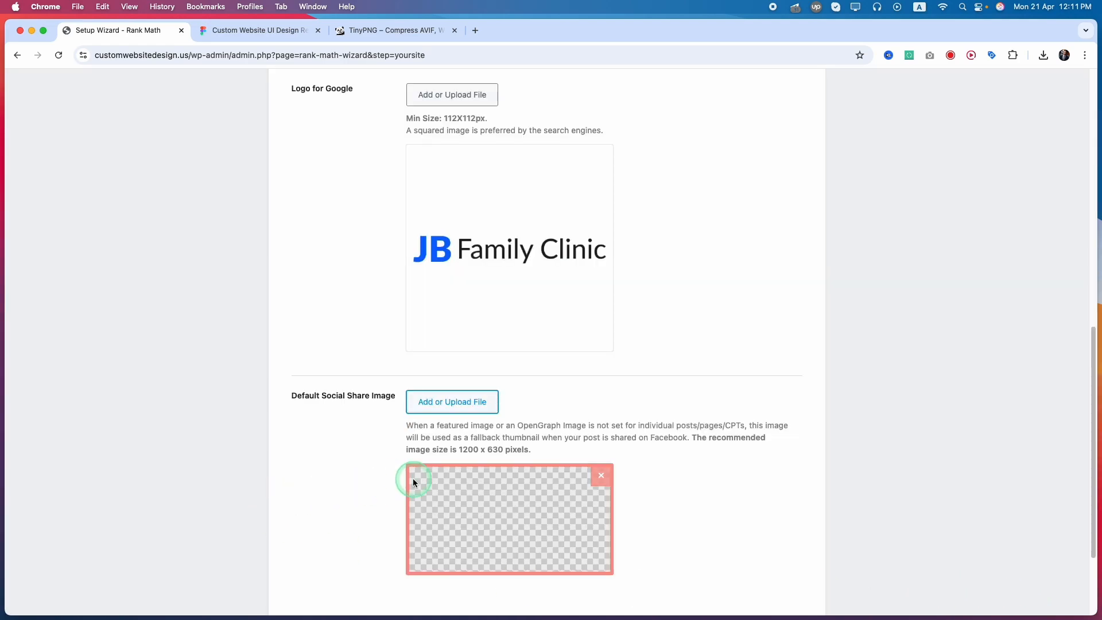
Continue to the wizard's Analytics stage and sign in to Google Services with the site's Google account.
scroll(358, 482, down, 5)
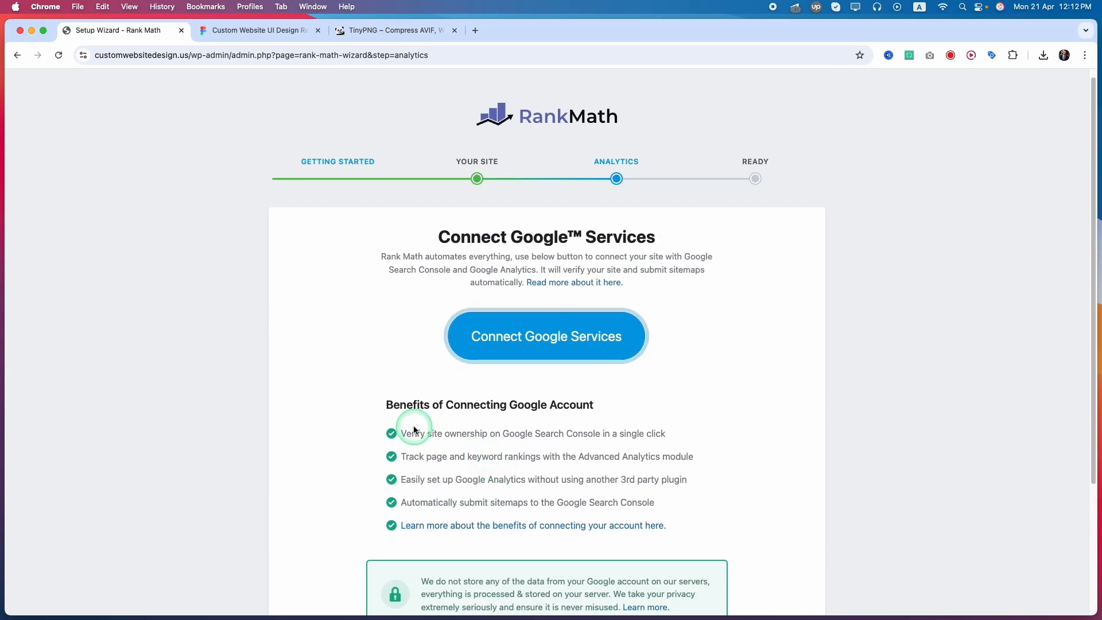
scroll(325, 376, down, 5)
scroll(325, 376, up, 5)
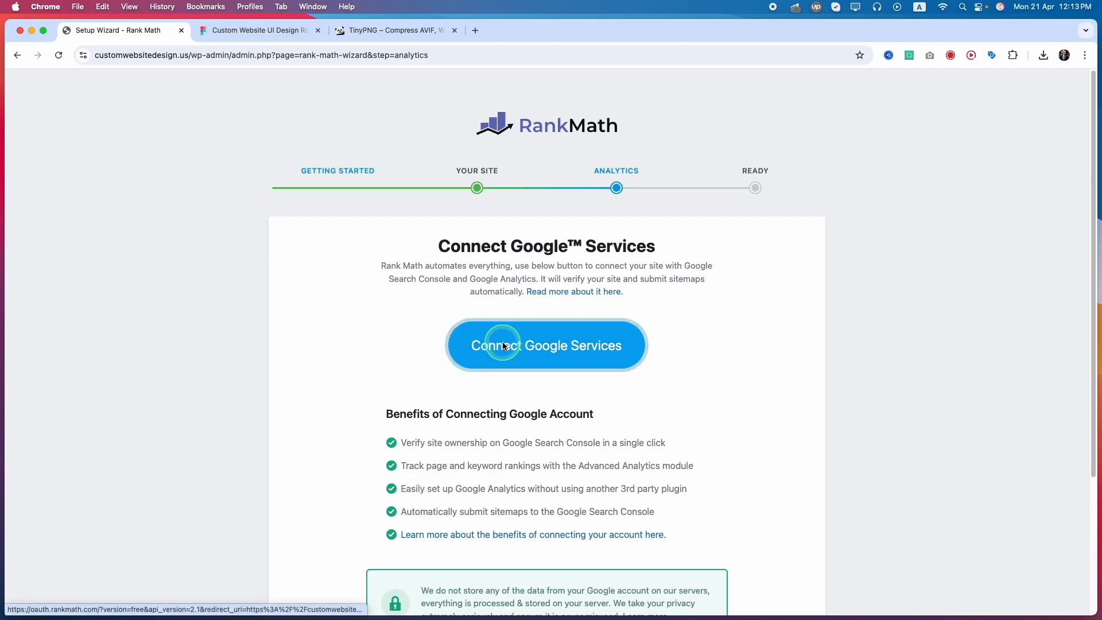
click(520, 354)
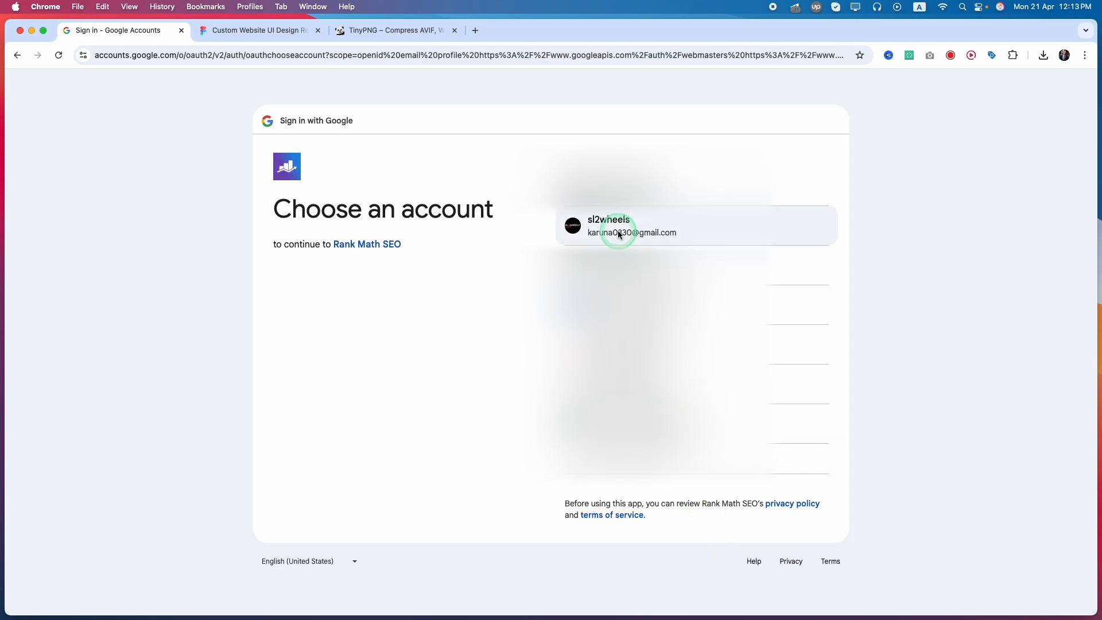
click(618, 233)
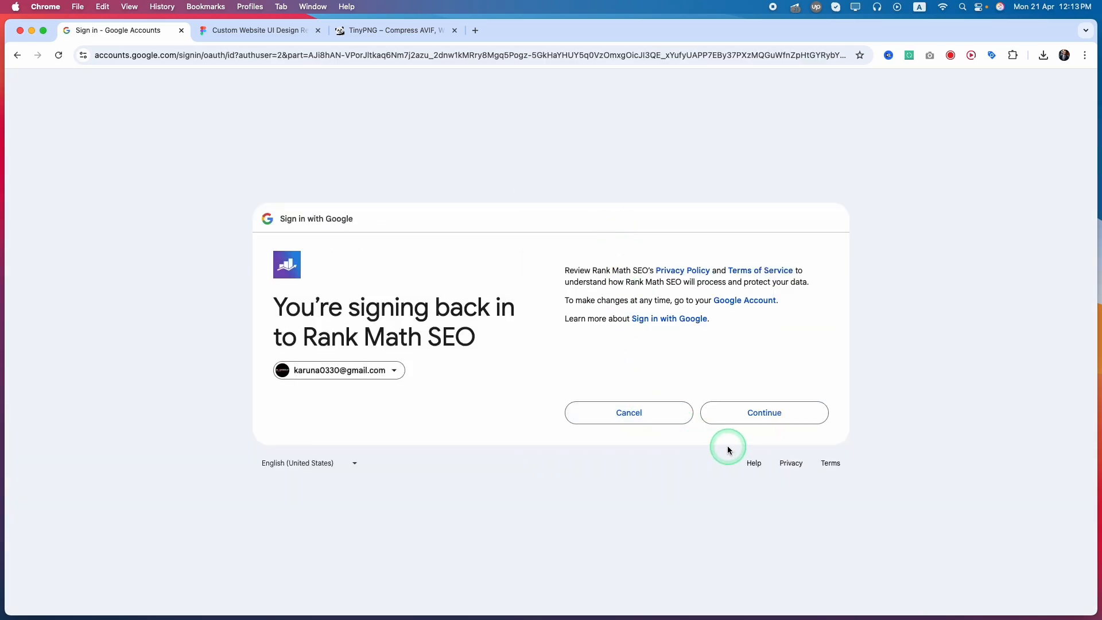
click(753, 408)
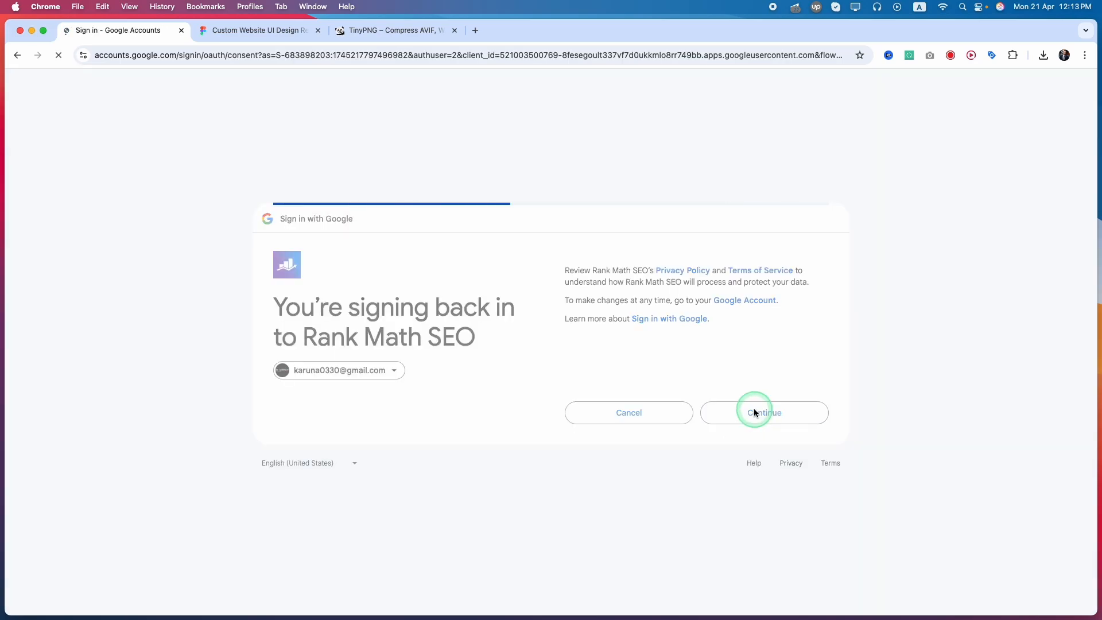
Grant Rank Math SEO all of the requested Google Analytics and Search Console permissions.
click(577, 192)
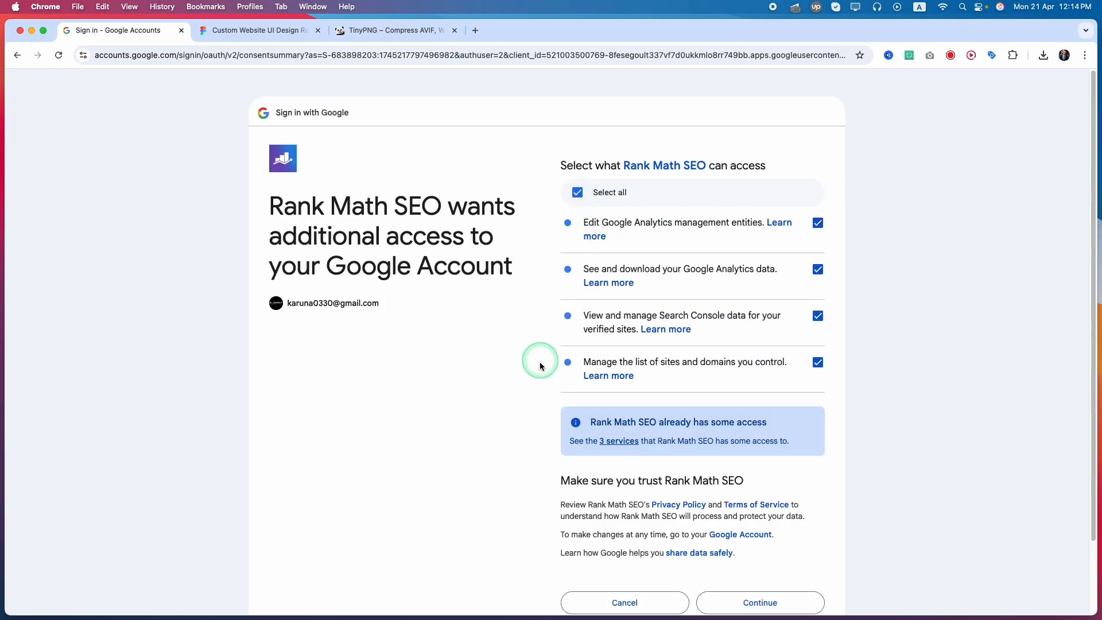
scroll(537, 364, down, 3)
click(760, 520)
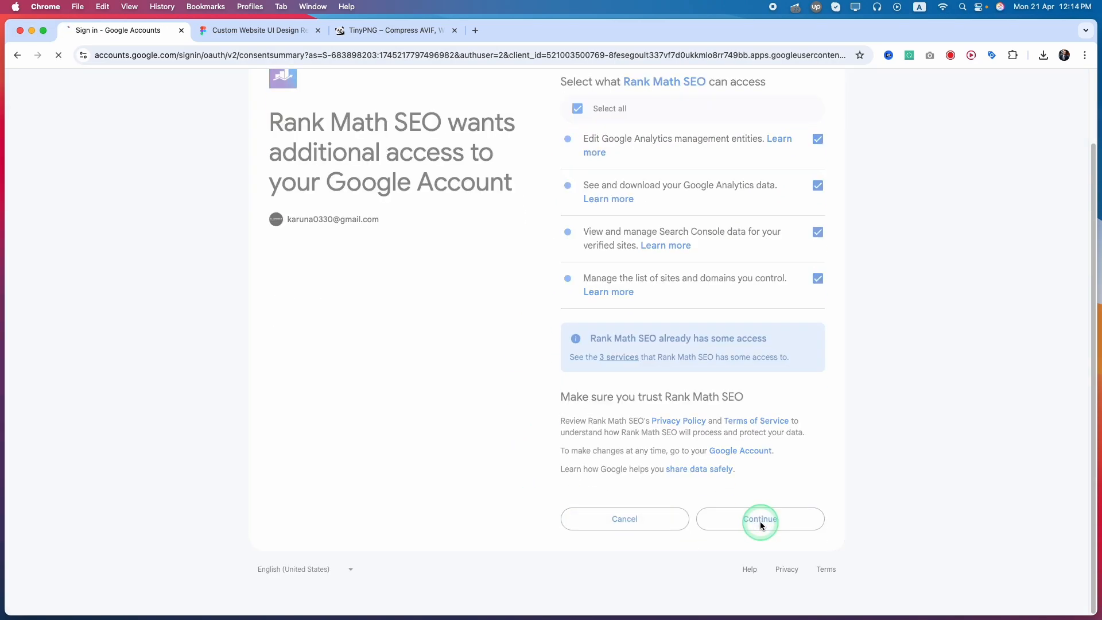
Review the Search Console, Analytics and Email Reports settings, and save the Analytics stage with Email Reports enabled.
scroll(235, 396, down, 2)
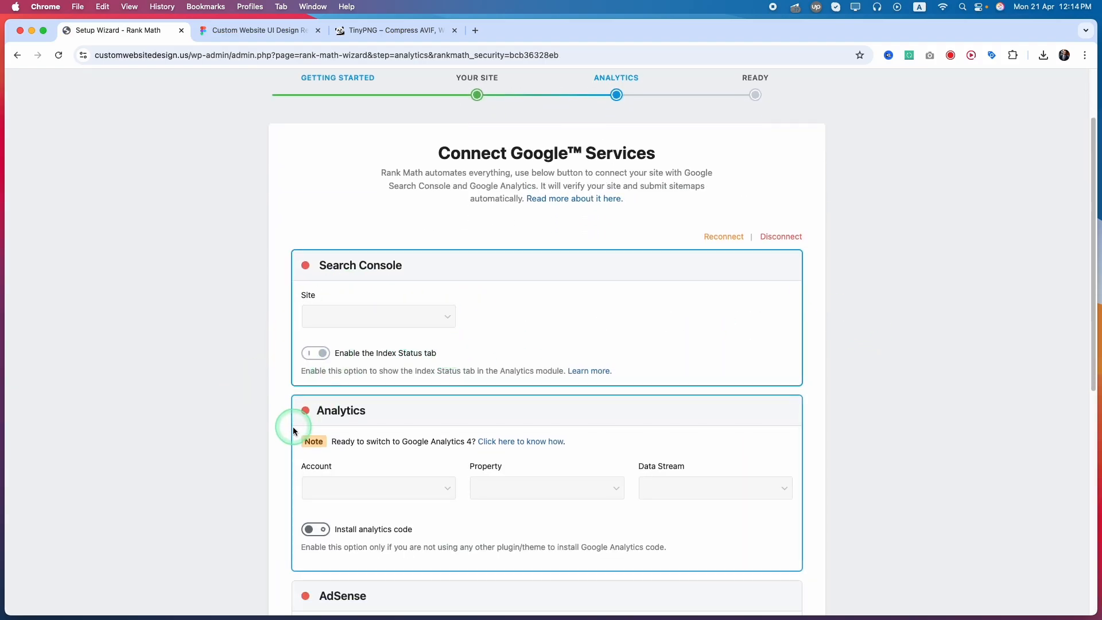
scroll(287, 433, down, 8)
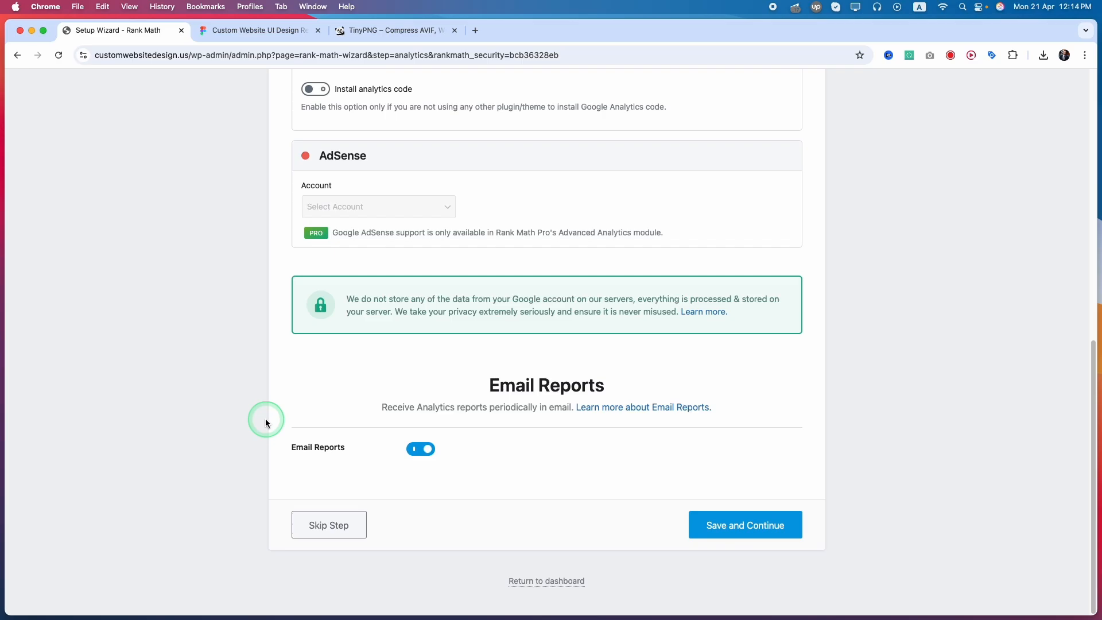
scroll(266, 423, up, 5)
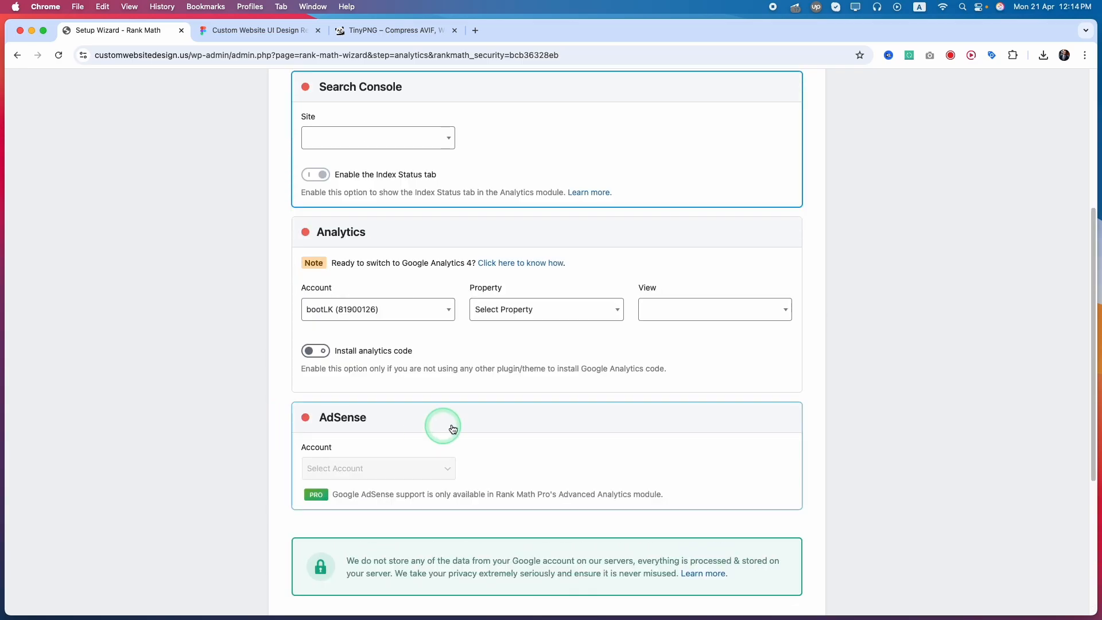
click(568, 307)
click(568, 305)
scroll(632, 401, down, 5)
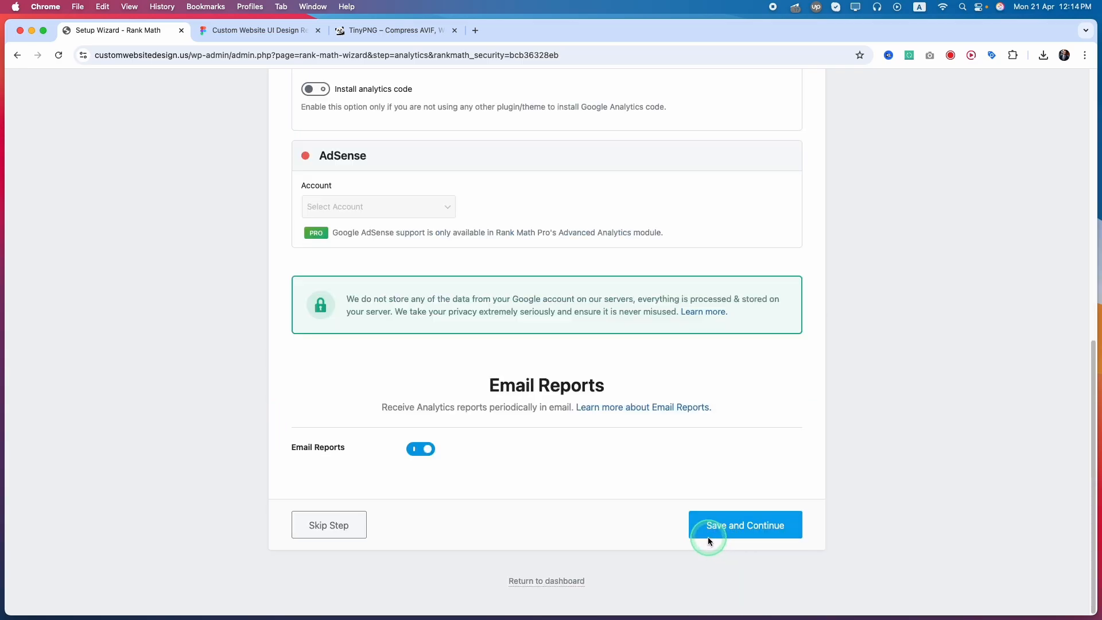
click(744, 531)
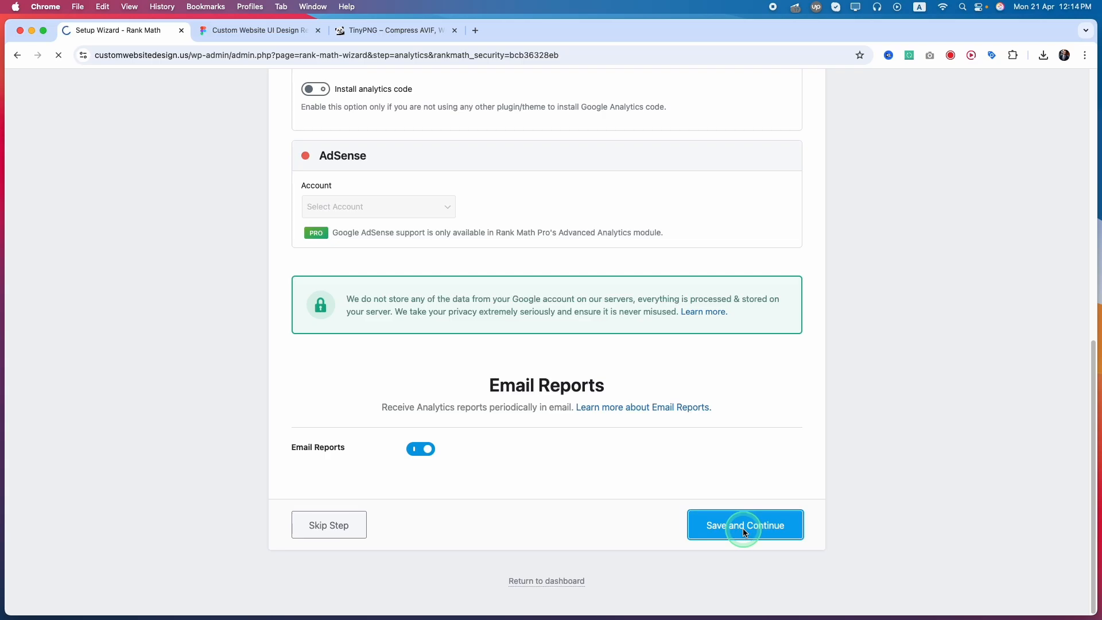
click(738, 538)
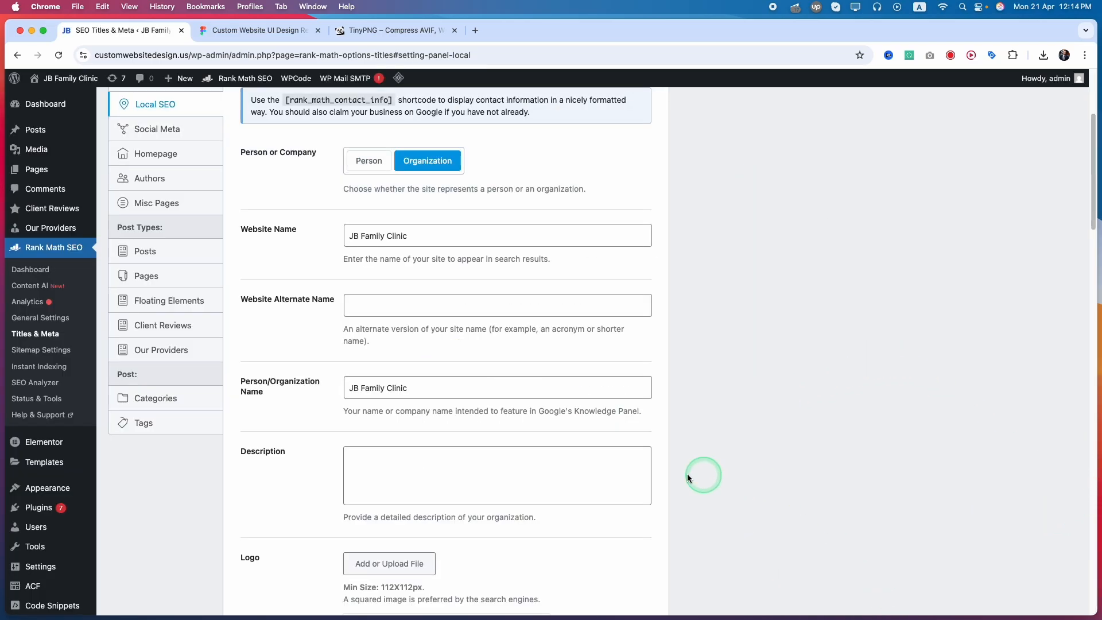
Review the Local SEO fields and the Global Meta settings for robots, separator, title capitalization and OpenGraph thumbnail.
scroll(282, 464, down, 10)
scroll(281, 464, down, 5)
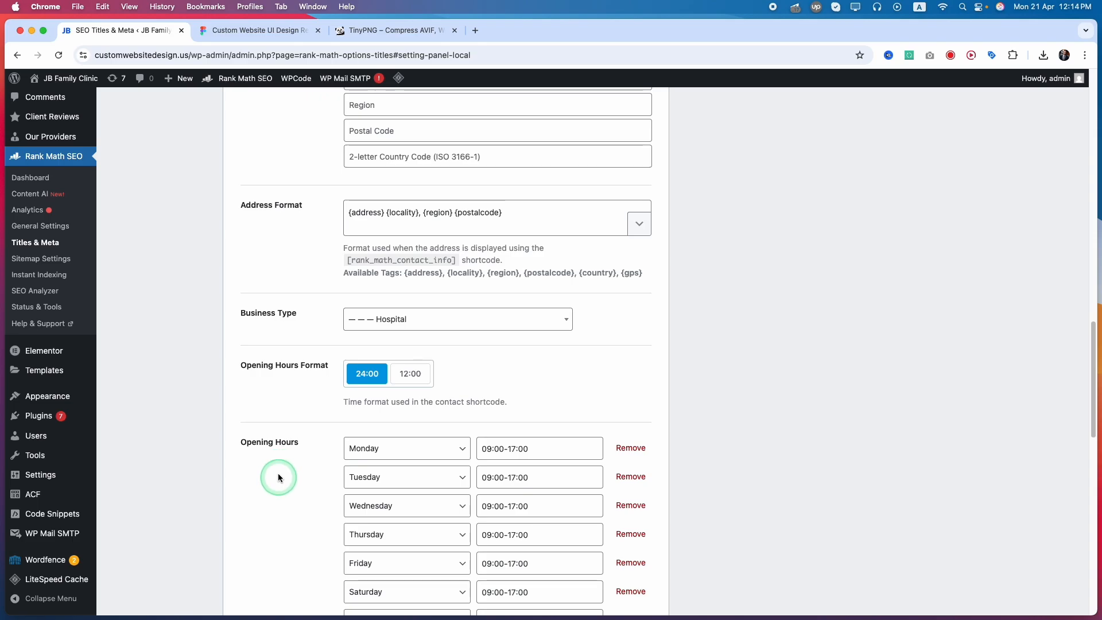
scroll(278, 473, up, 10)
scroll(274, 345, up, 10)
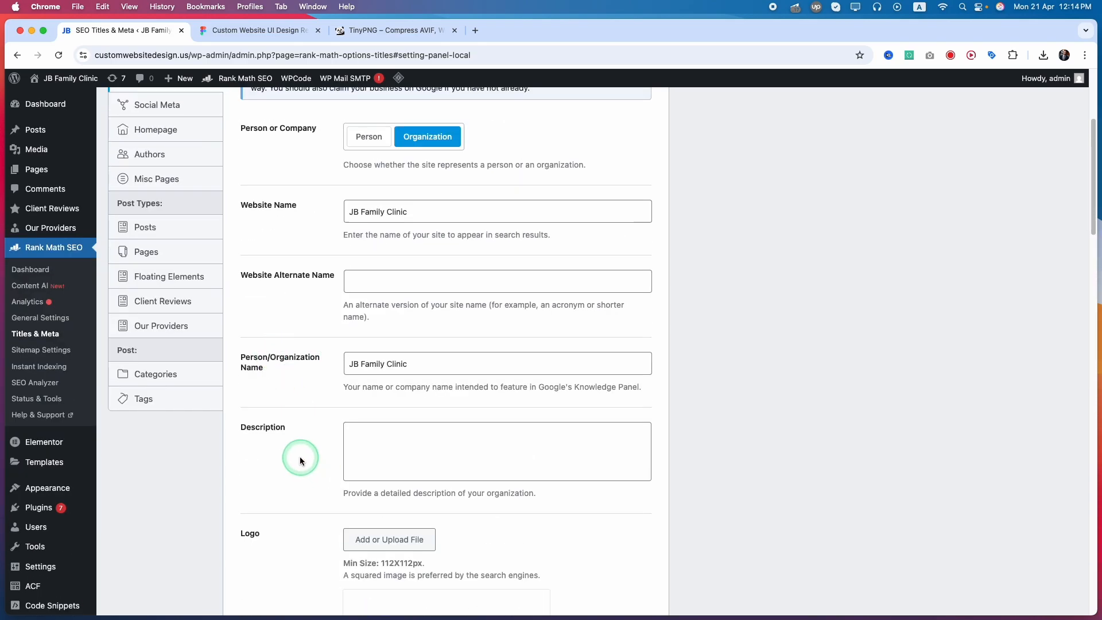
scroll(300, 458, down, 10)
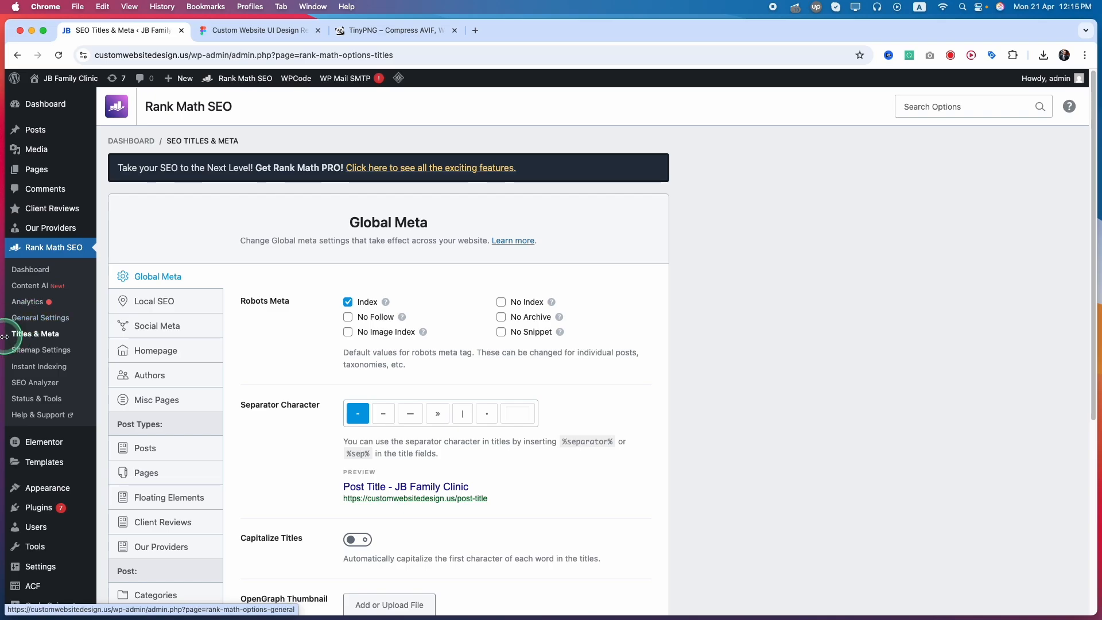
scroll(626, 480, down, 5)
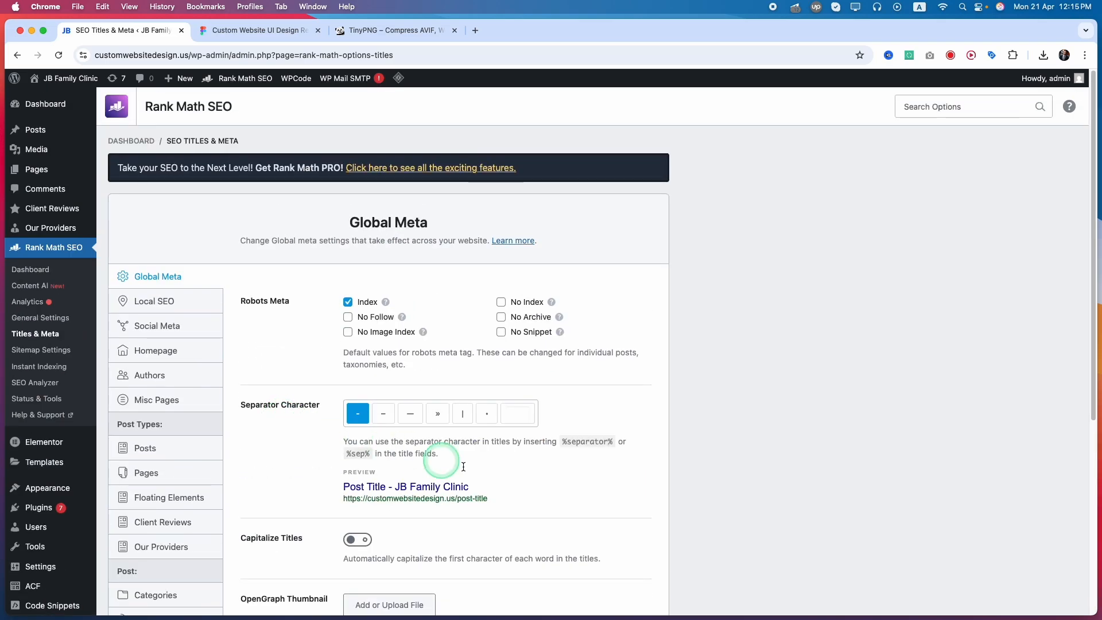
scroll(621, 484, down, 3)
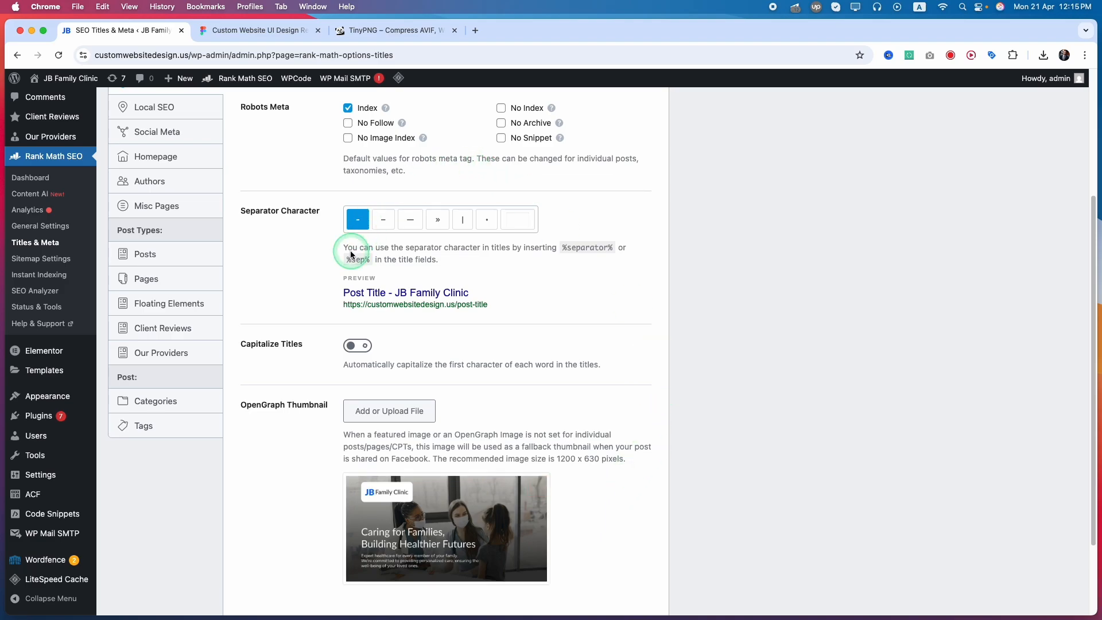
scroll(348, 433, down, 2)
Examine the Local SEO organization details, including logo, email, address, business type, opening hours, phone number and additional info.
click(176, 193)
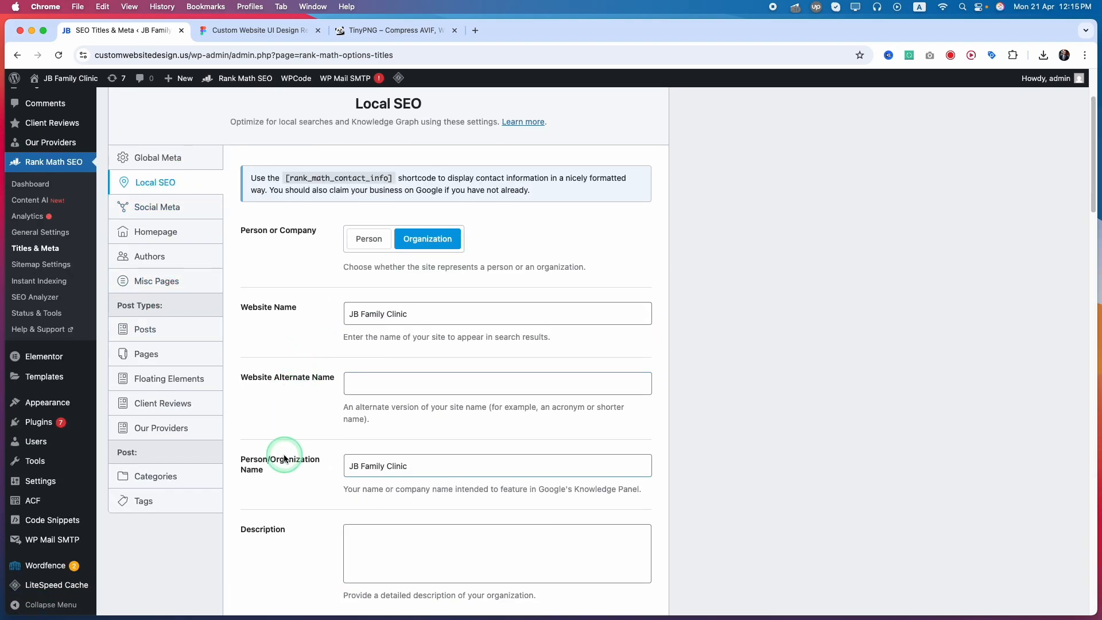
scroll(284, 454, down, 6)
scroll(285, 456, up, 5)
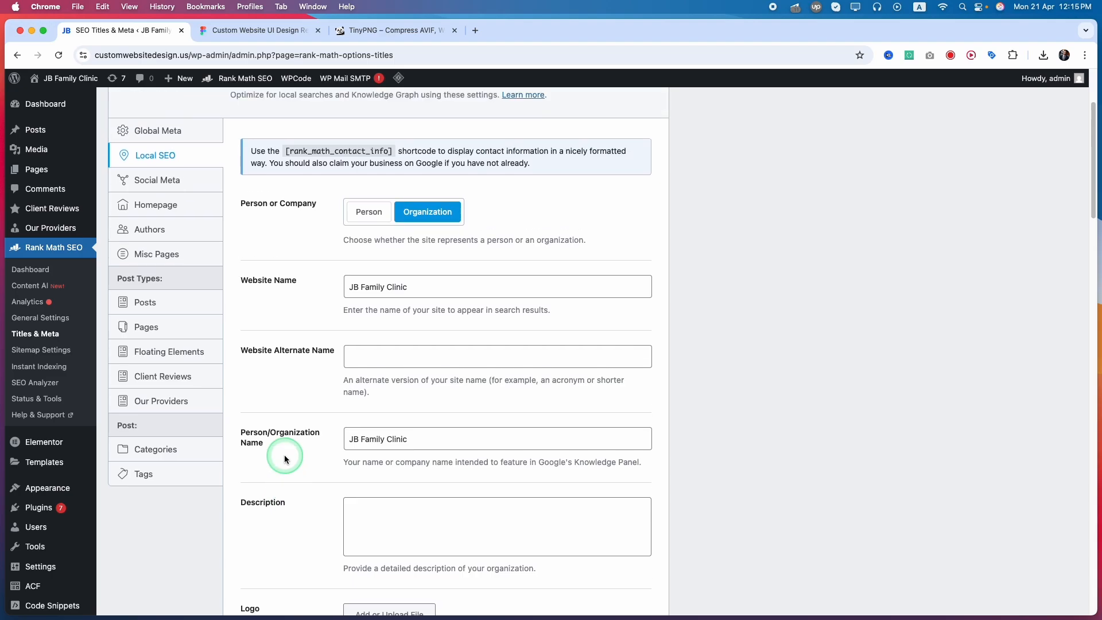
scroll(284, 455, down, 10)
scroll(285, 455, up, 2)
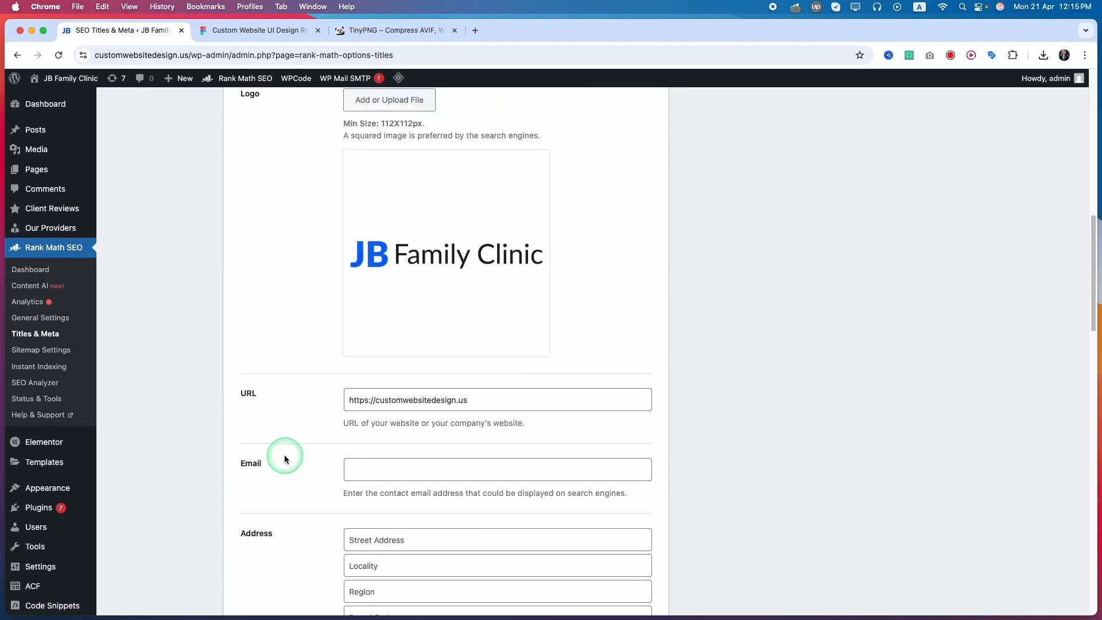
scroll(284, 454, down, 2)
scroll(284, 455, down, 2)
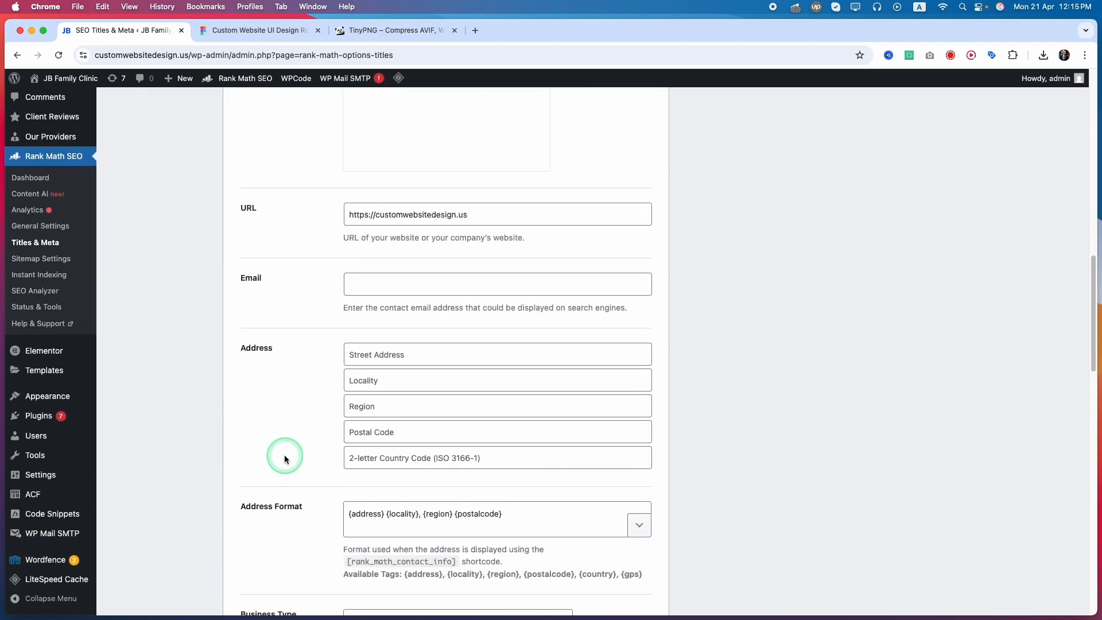
click(393, 281)
click(286, 295)
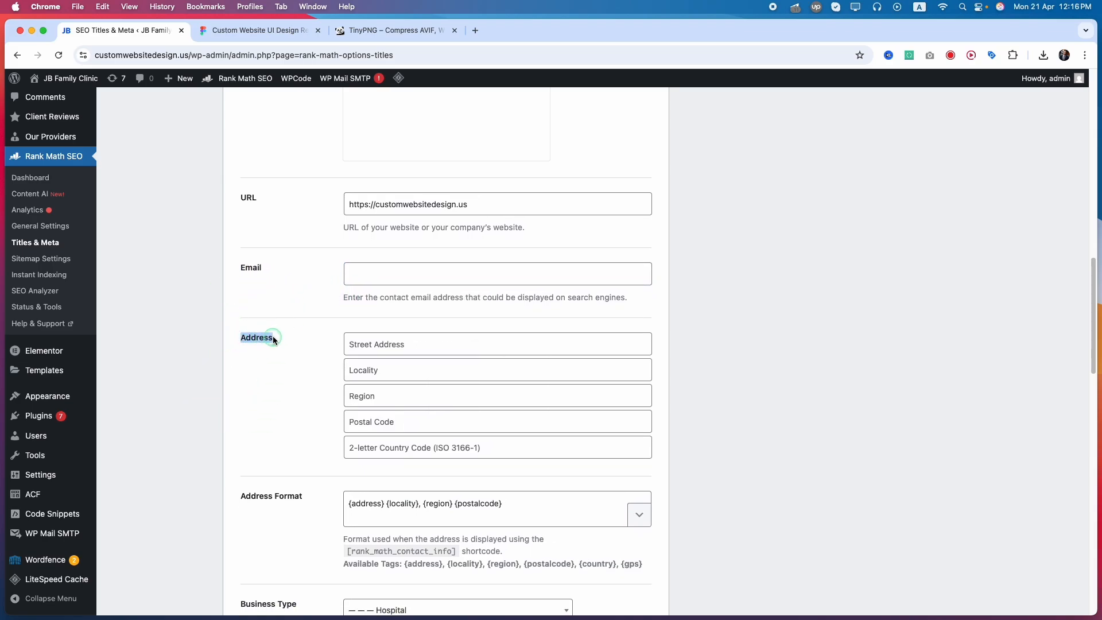
scroll(267, 367, down, 2)
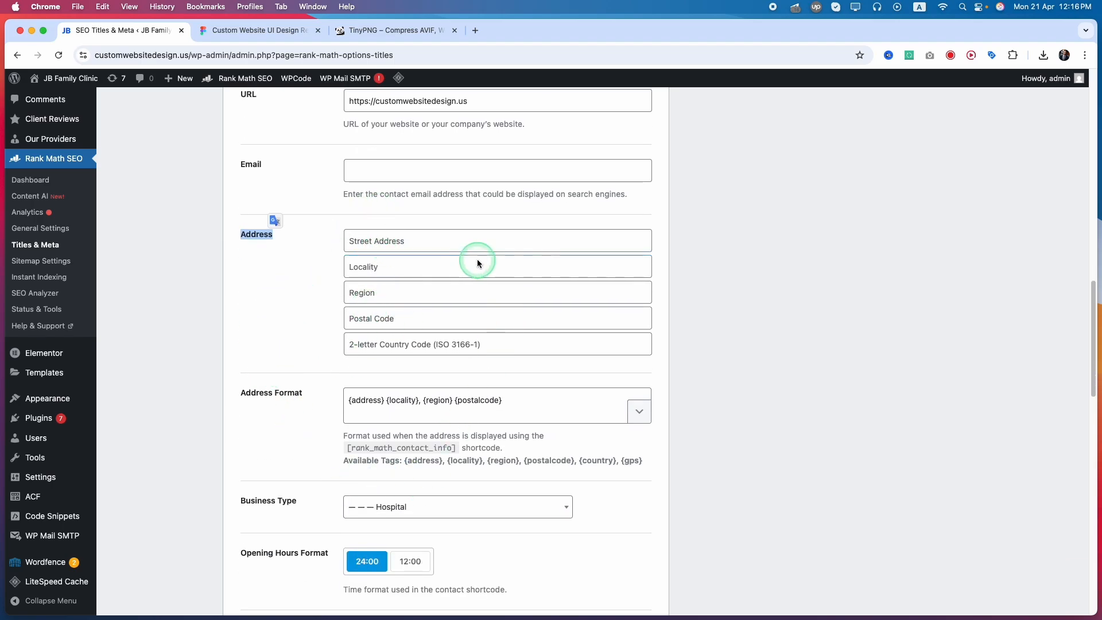
scroll(241, 466, down, 8)
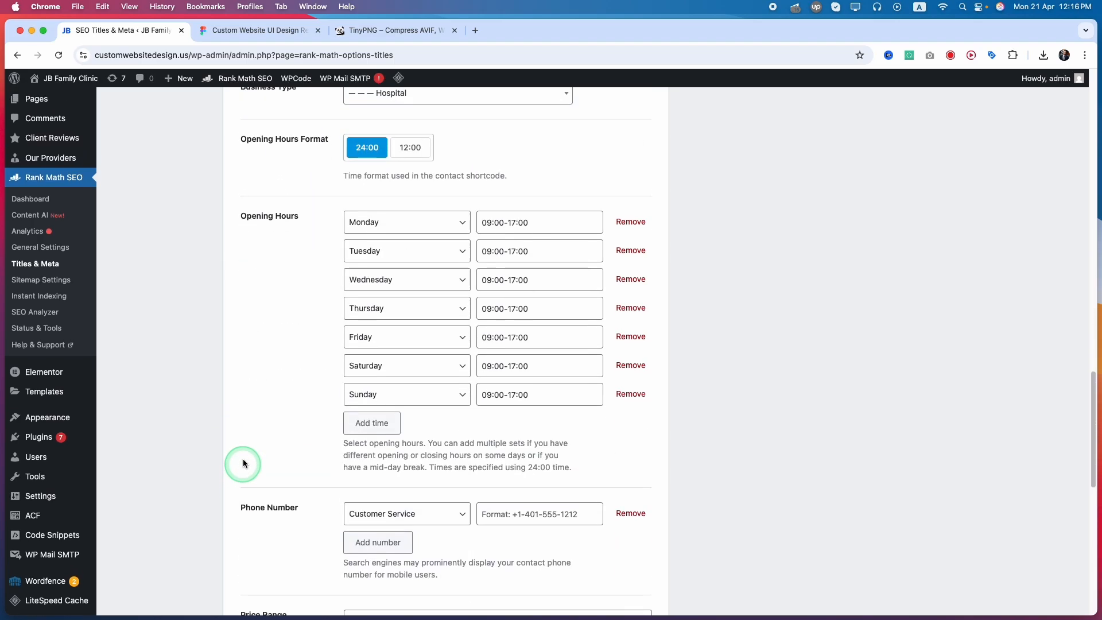
scroll(270, 488, down, 5)
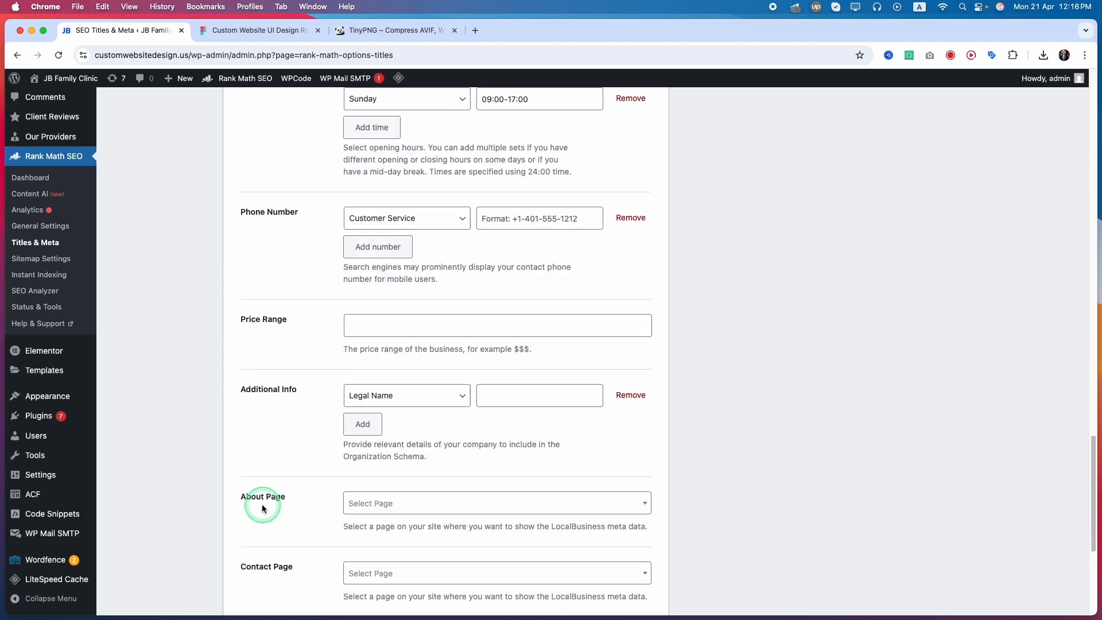
Set the Local SEO About Page to About JB Family Clinic and the Contact Page to Contact.
scroll(260, 351, down, 3)
click(412, 343)
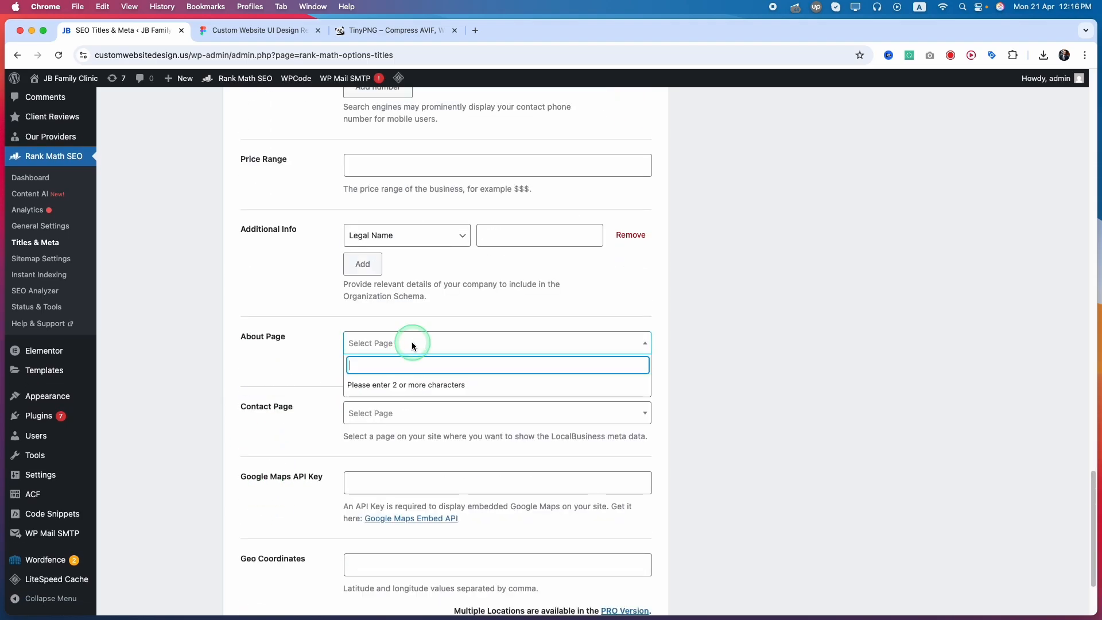
text(au)
key(Return)
click(364, 418)
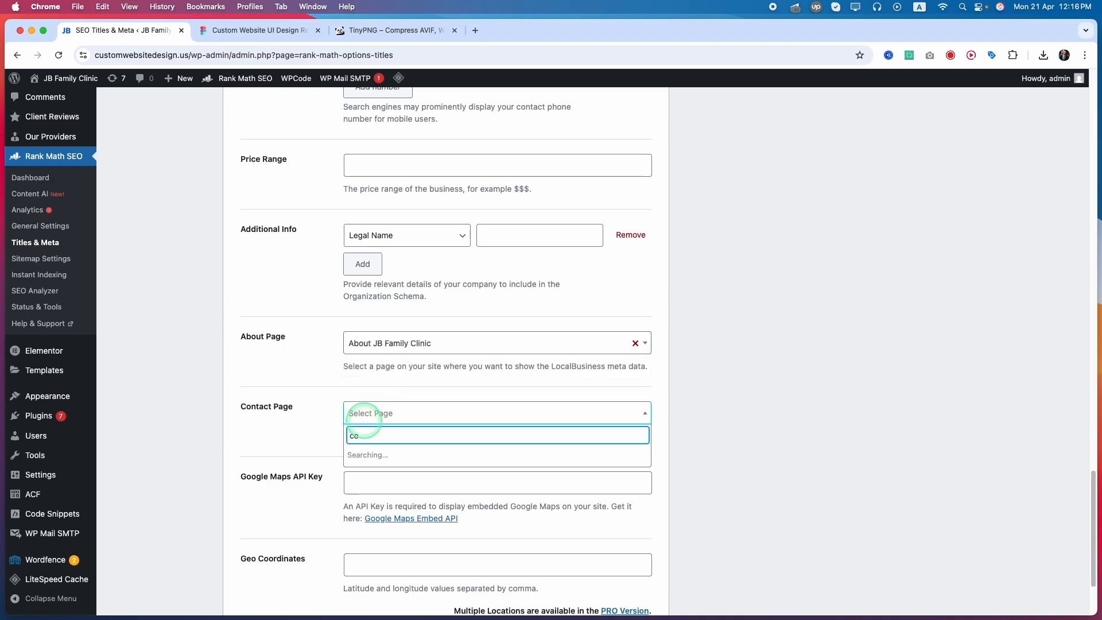
text(co)
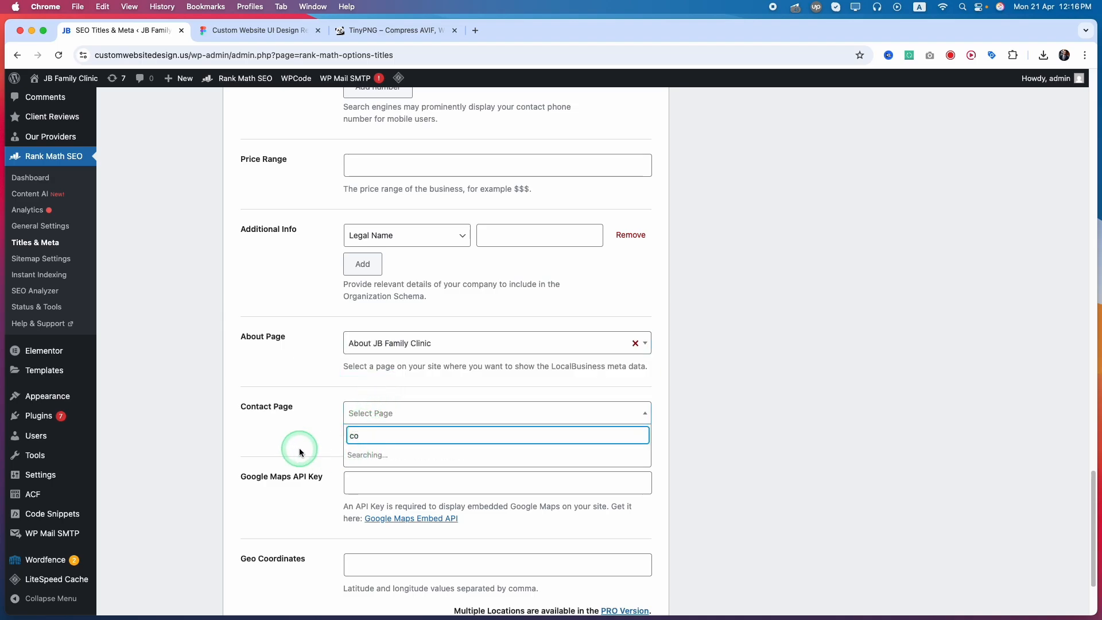
key(Return)
scroll(302, 415, down, 3)
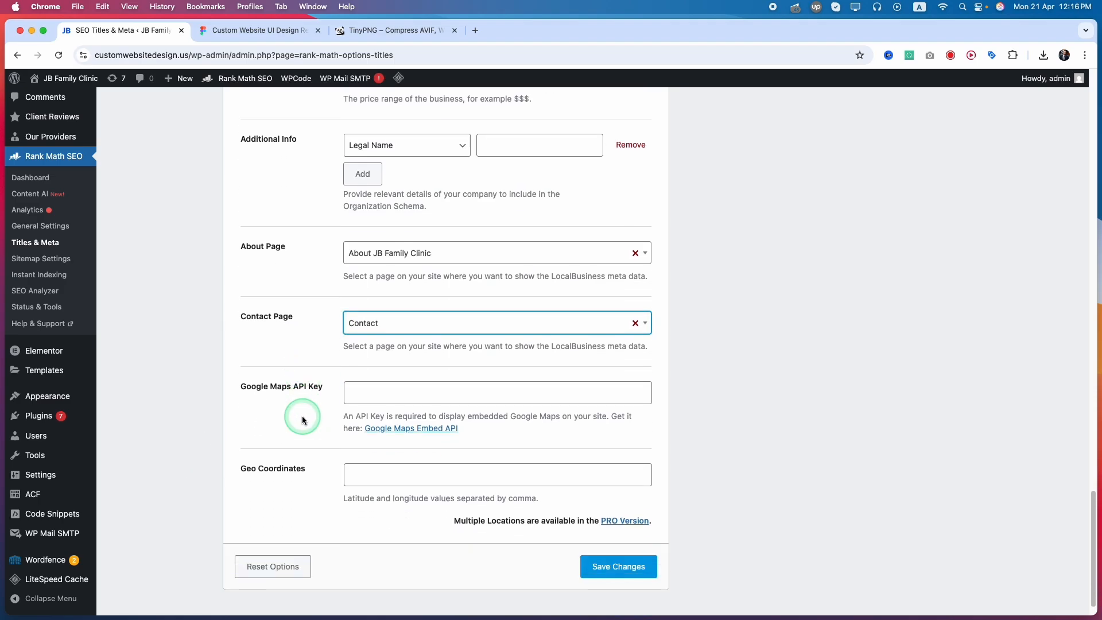
Review the Local SEO business details that can match a Google Business Profile, from address and business type through opening hours to geo coordinates.
scroll(281, 412, up, 10)
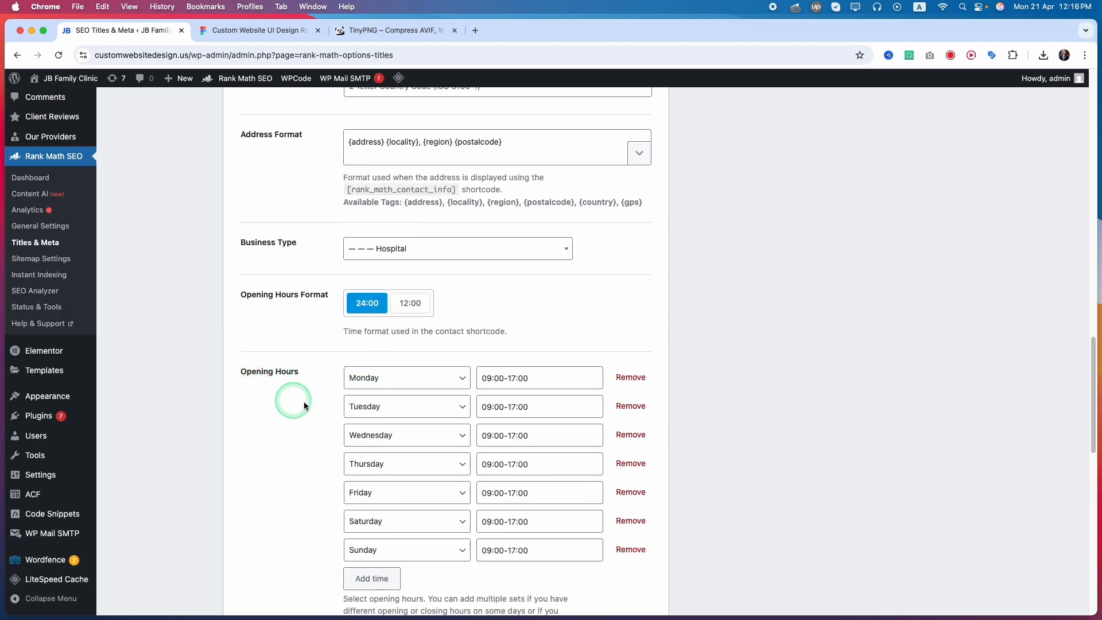
click(546, 407)
scroll(285, 433, up, 4)
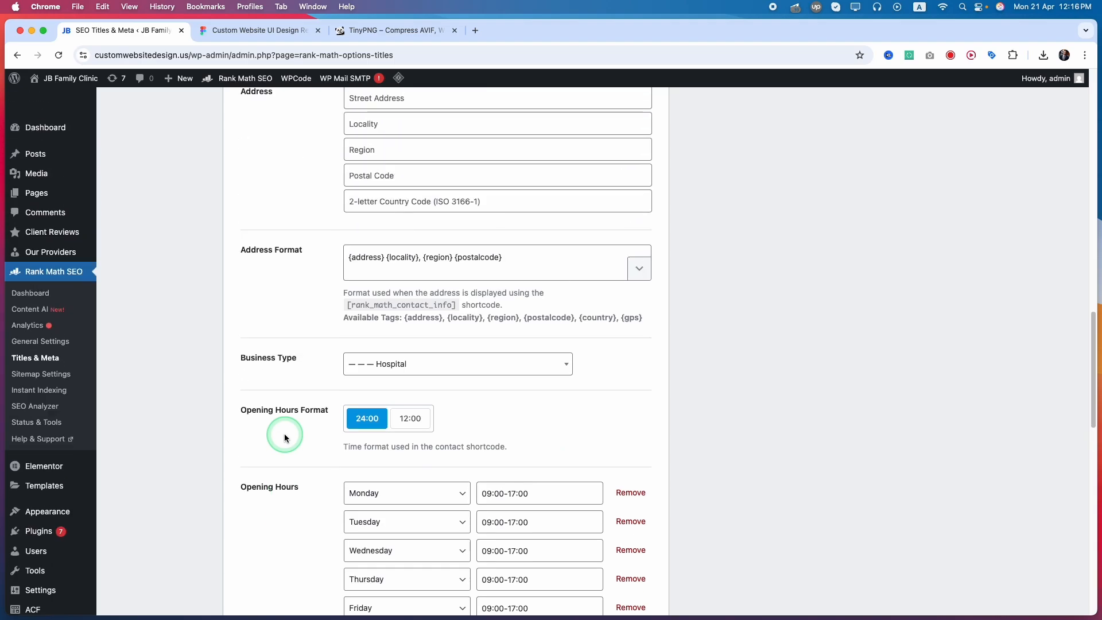
click(379, 449)
click(381, 453)
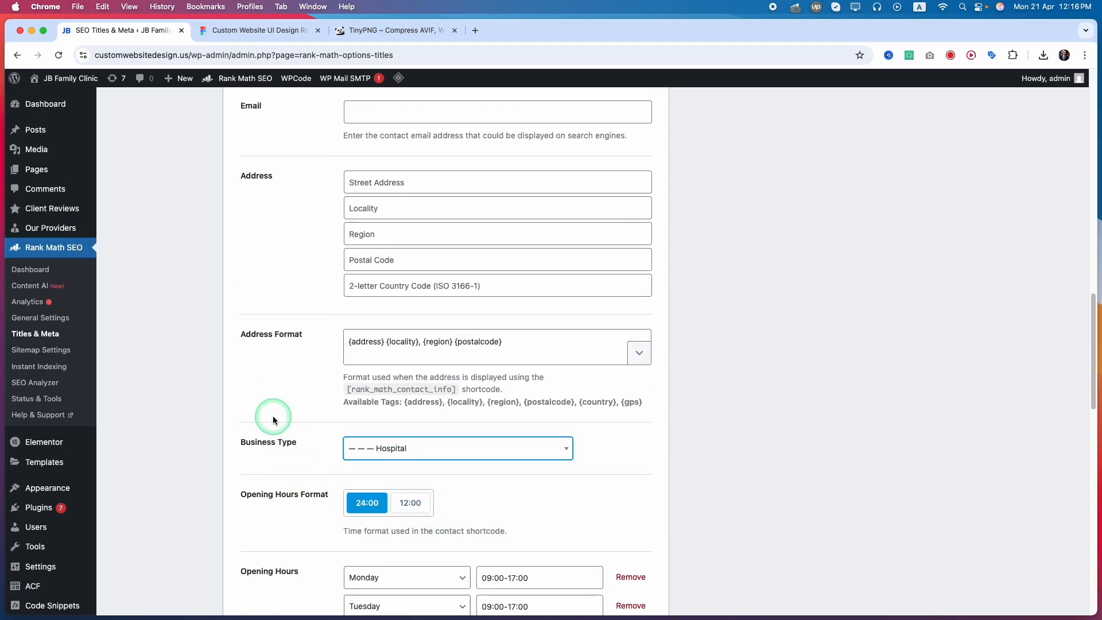
scroll(271, 418, up, 3)
click(353, 328)
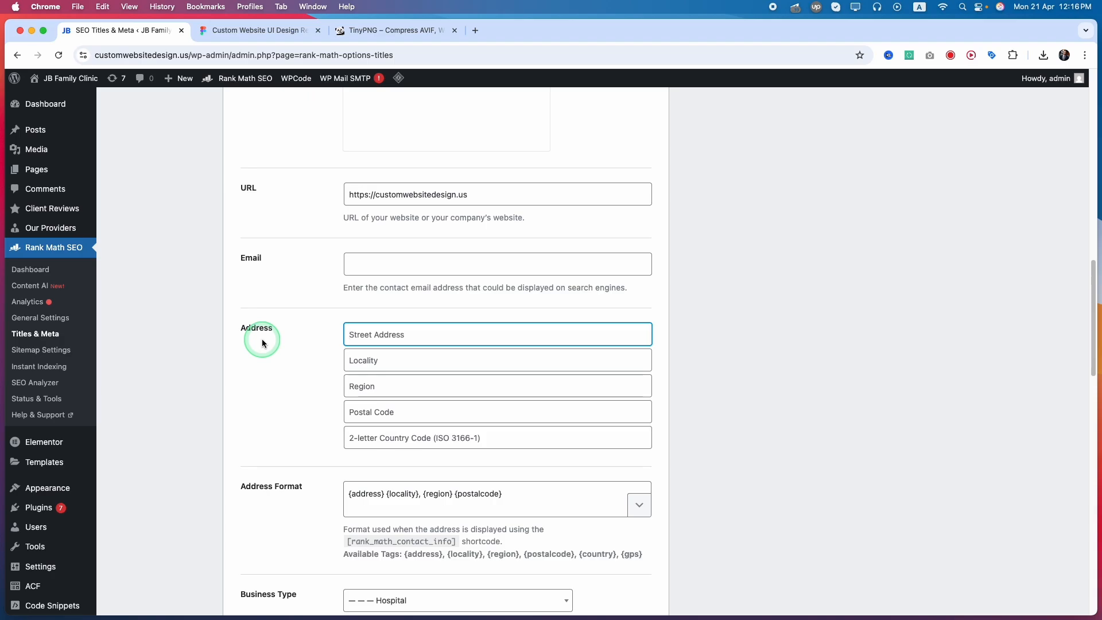
scroll(262, 343, down, 2)
scroll(262, 342, up, 5)
scroll(262, 342, up, 3)
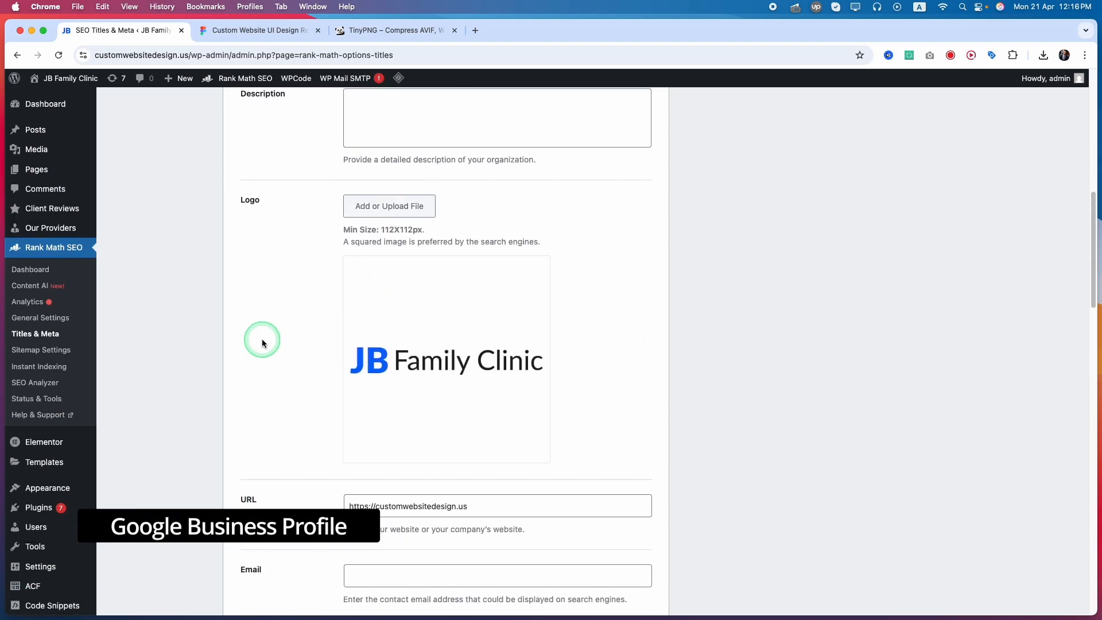
scroll(264, 350, down, 15)
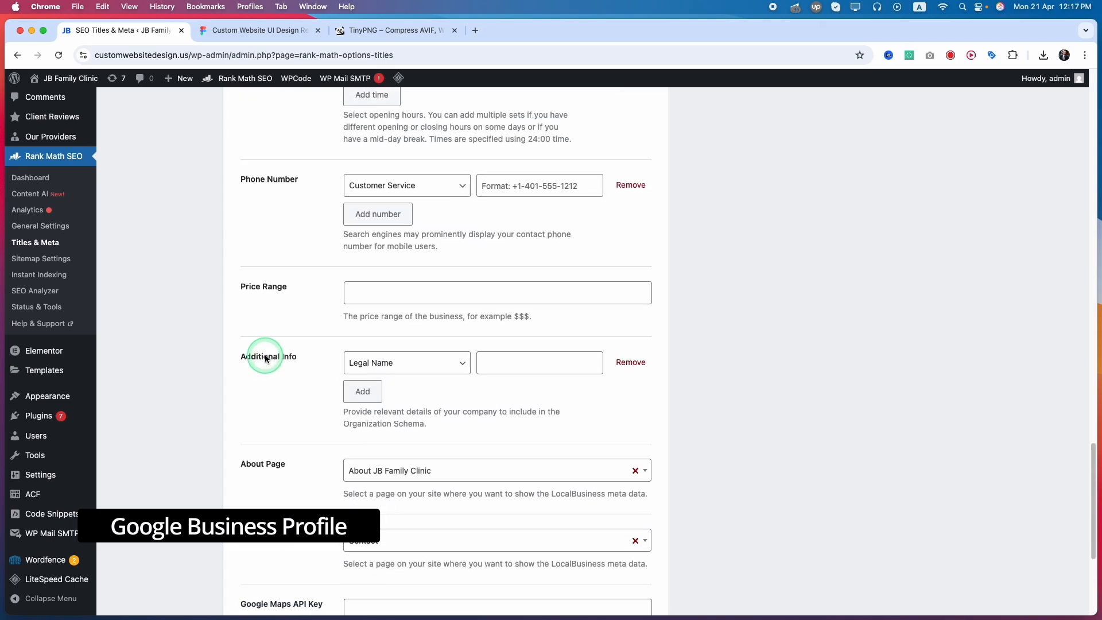
scroll(265, 359, down, 3)
scroll(264, 354, up, 12)
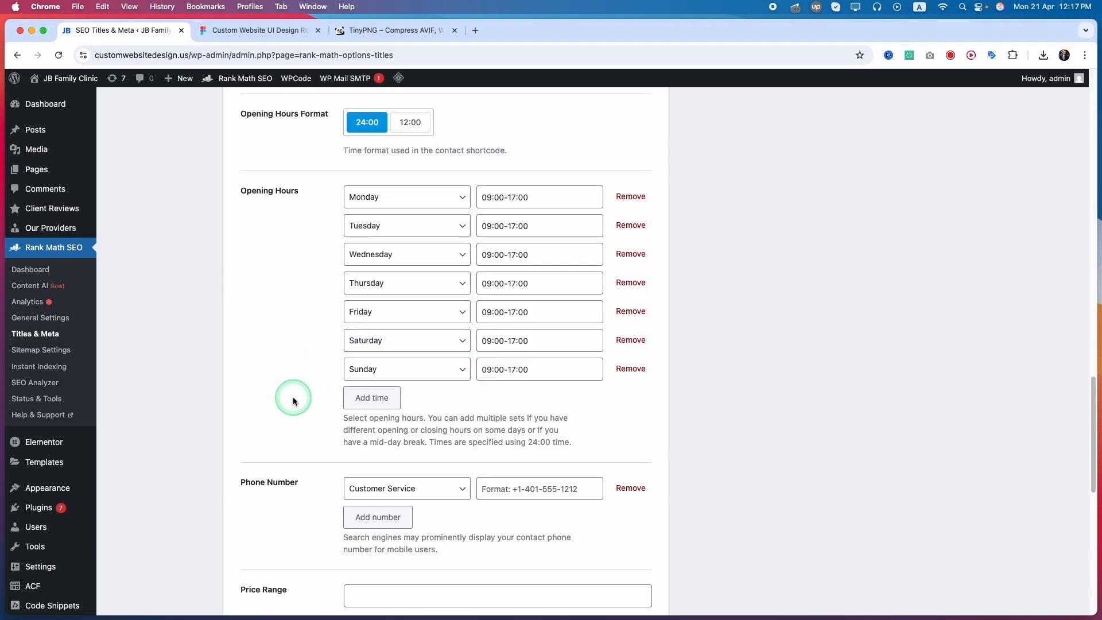
scroll(259, 408, up, 5)
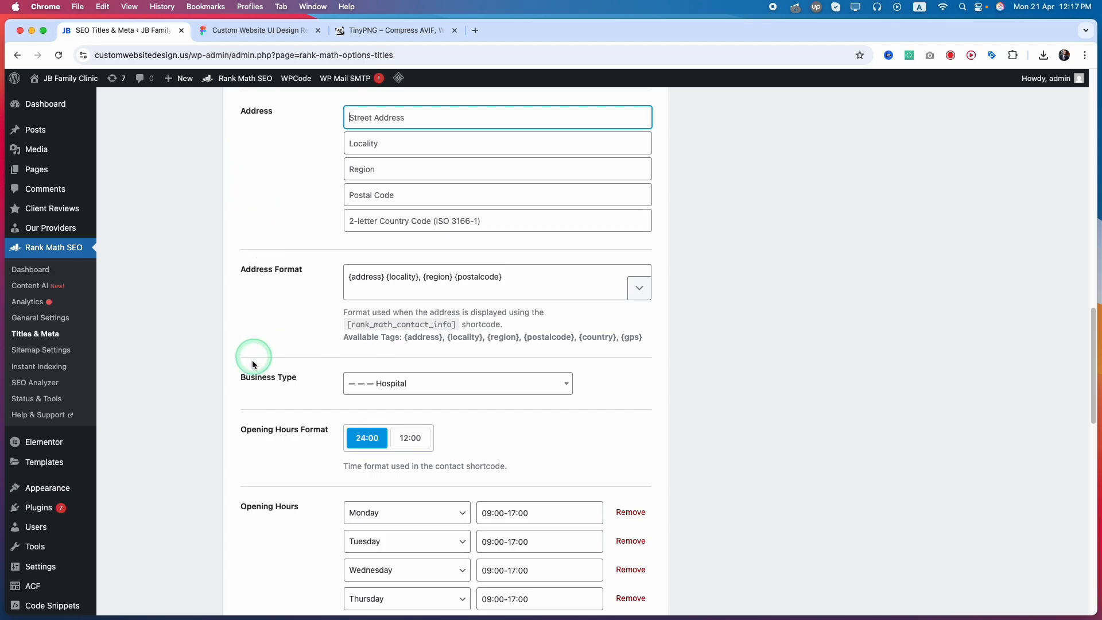
scroll(252, 360, down, 12)
scroll(310, 488, down, 3)
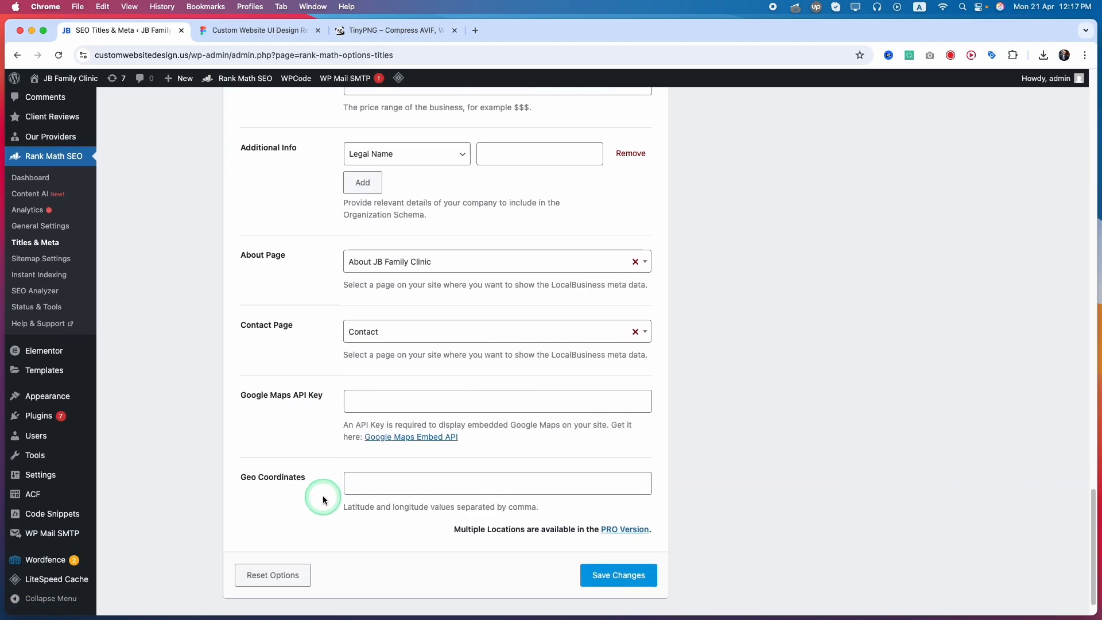
click(623, 537)
Review the Social Meta fields for Facebook, Twitter and Additional Profiles, leave them empty, and save the Titles & Meta settings.
click(167, 326)
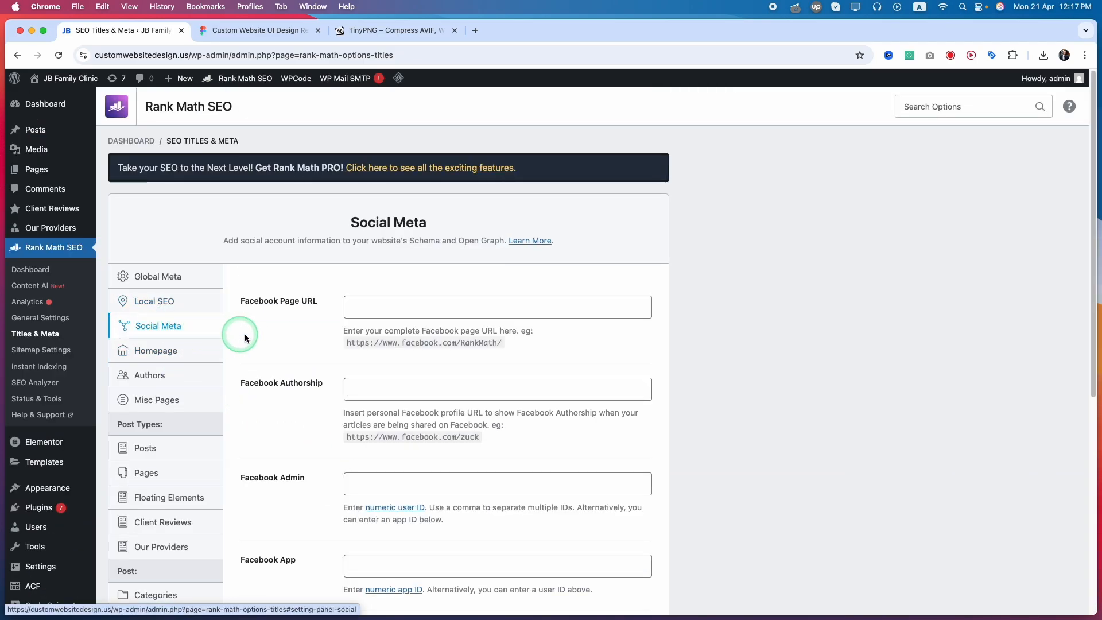
scroll(278, 320, down, 4)
scroll(278, 320, up, 4)
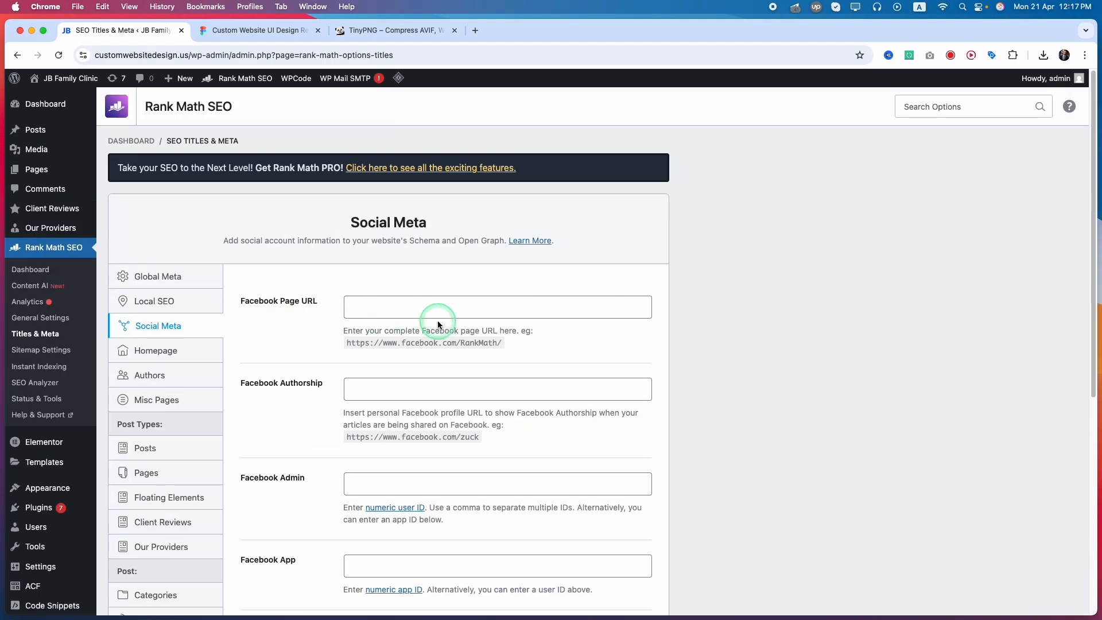
scroll(437, 321, down, 5)
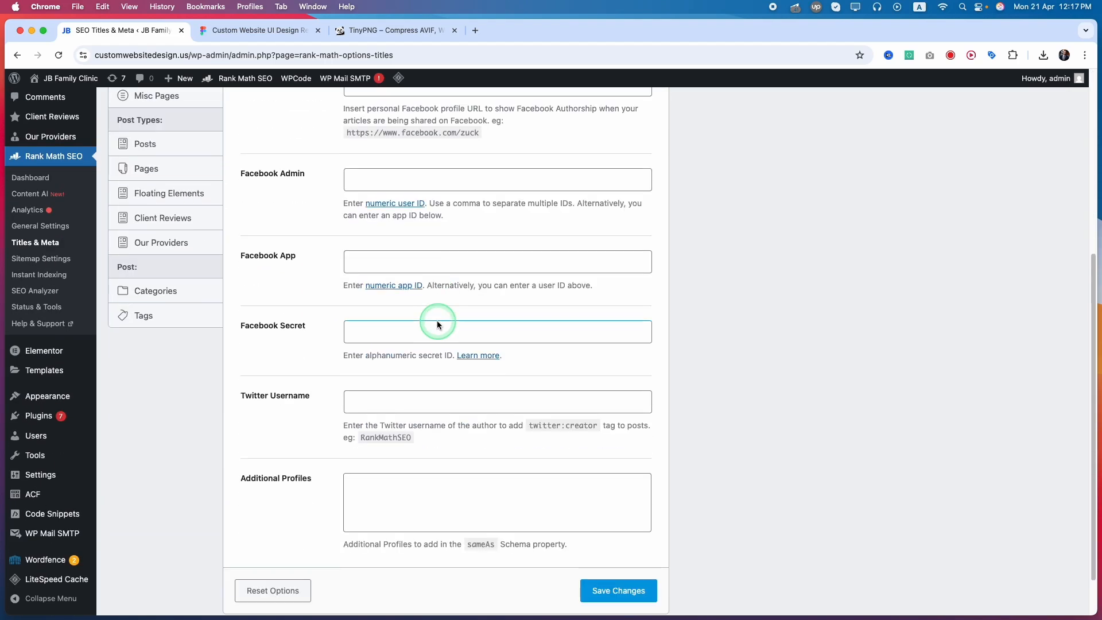
scroll(402, 379, down, 1)
click(410, 448)
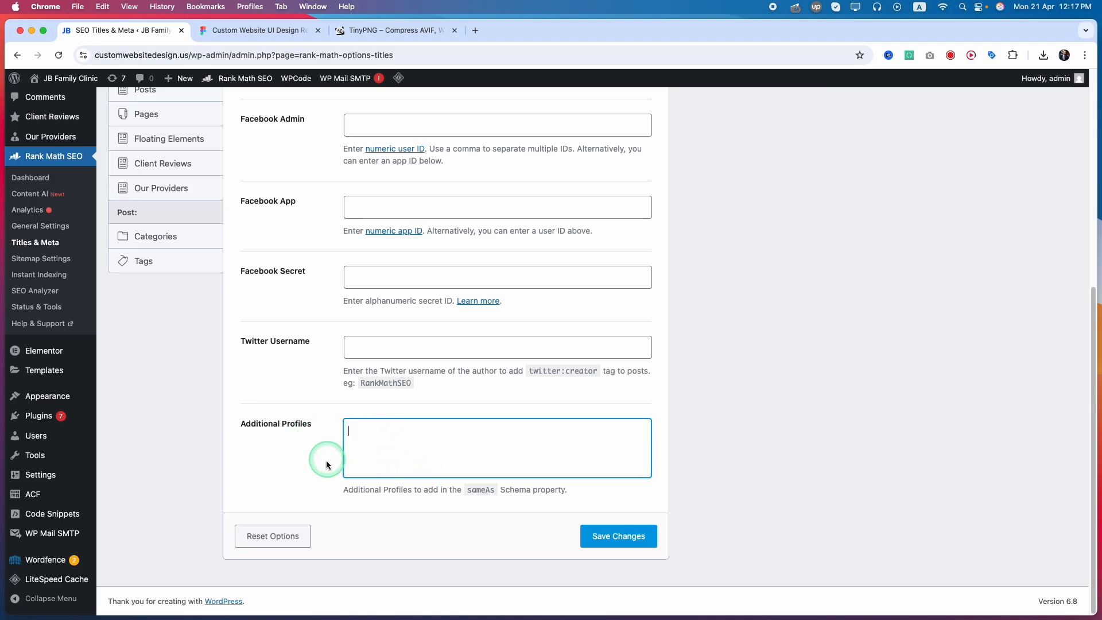
click(401, 494)
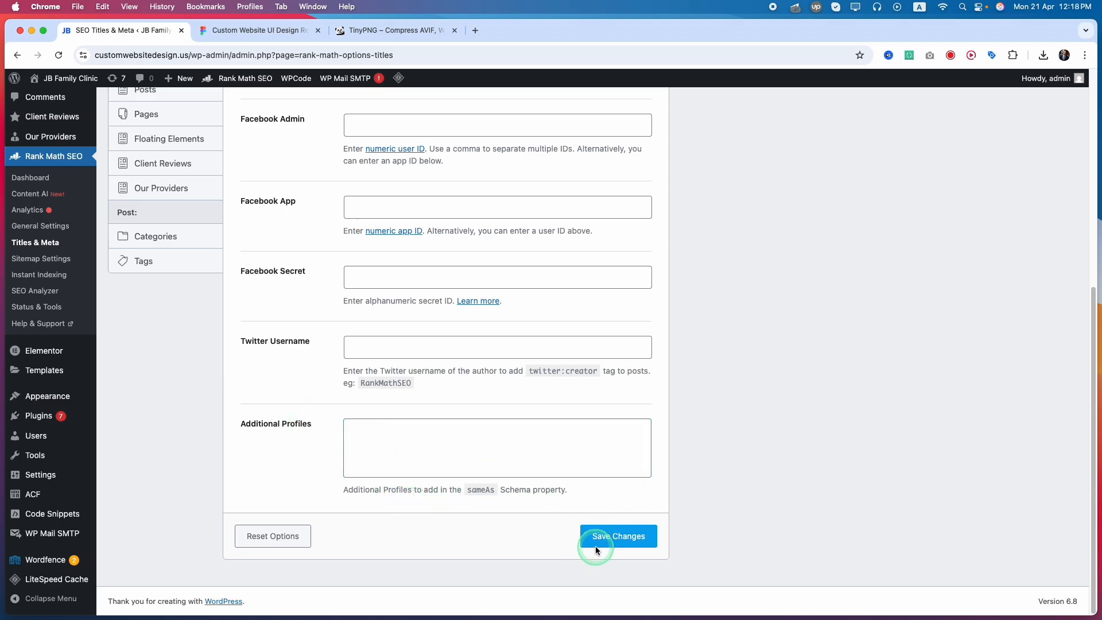
click(610, 541)
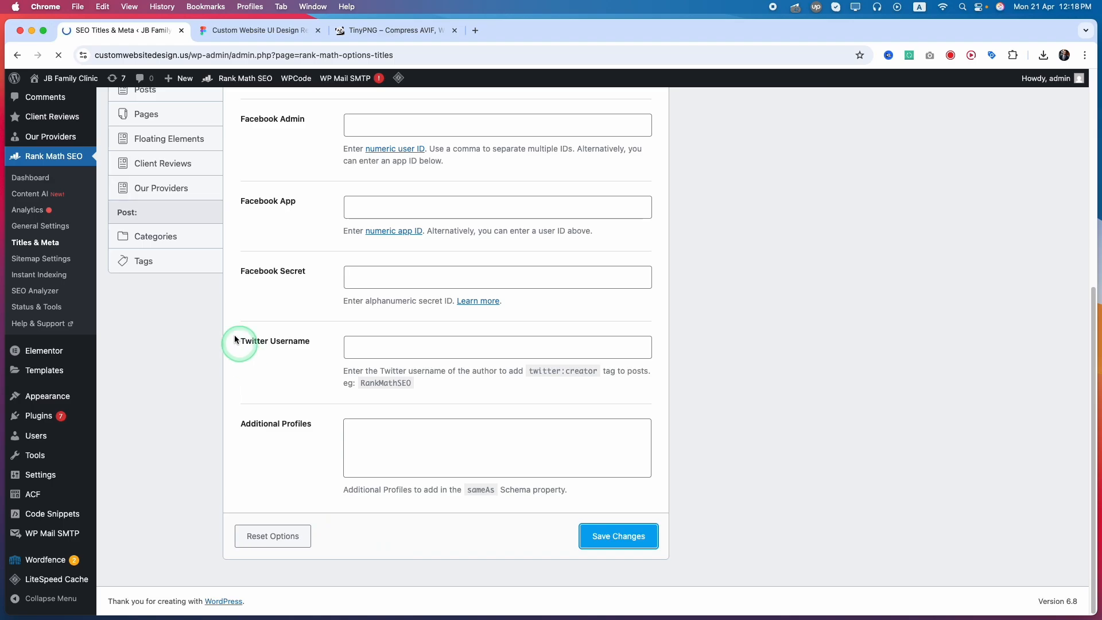
Open the Homepage section of Titles & Meta to check its SEO options.
scroll(201, 325, up, 2)
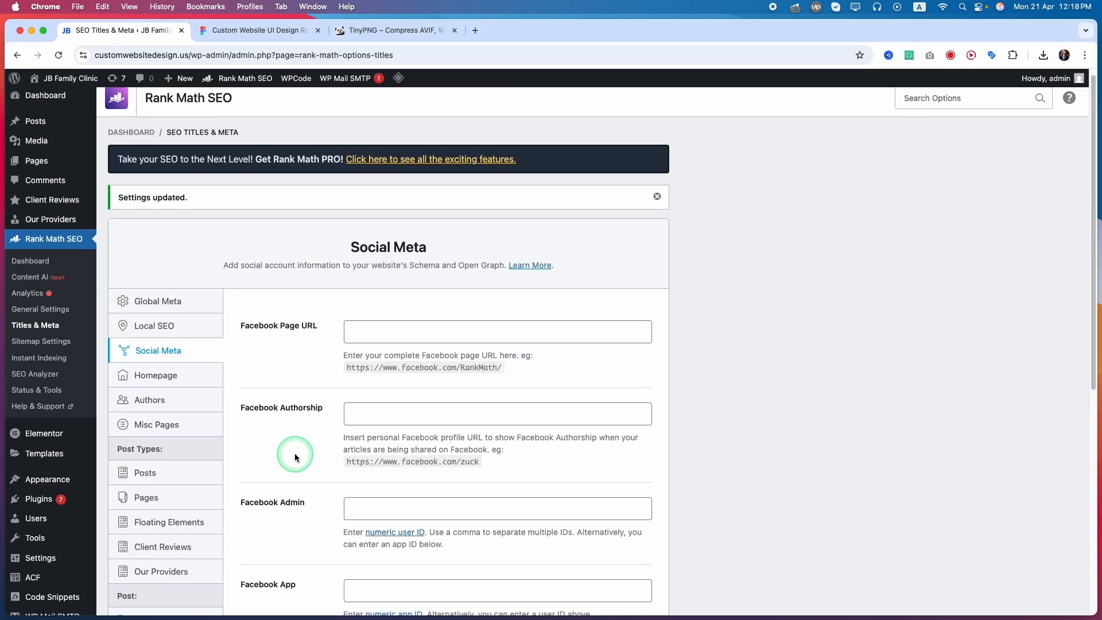
scroll(295, 453, down, 2)
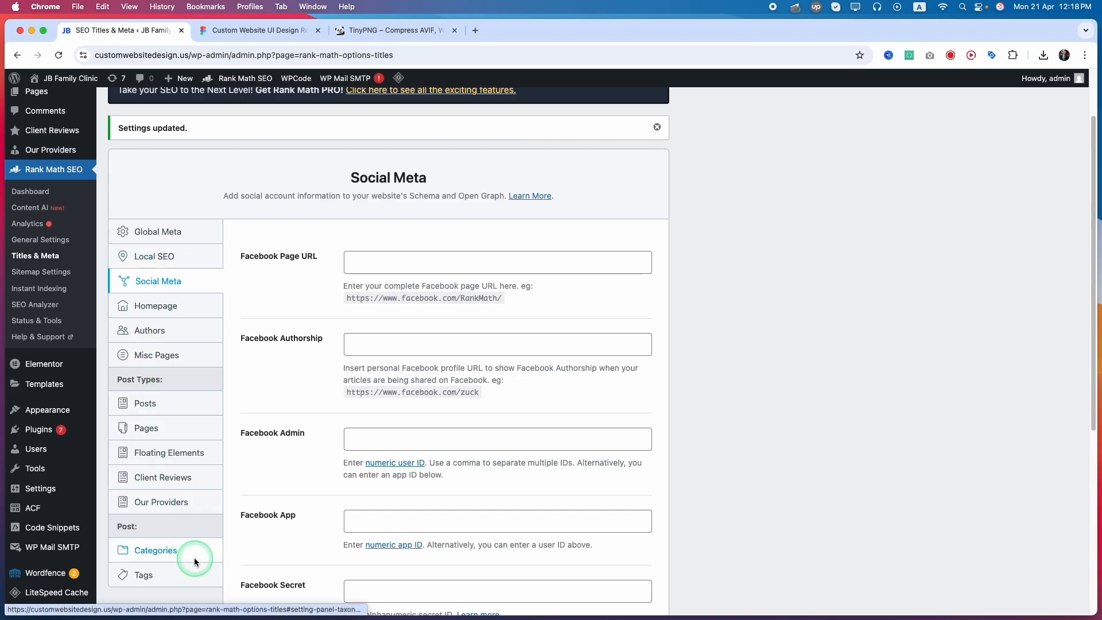
click(136, 307)
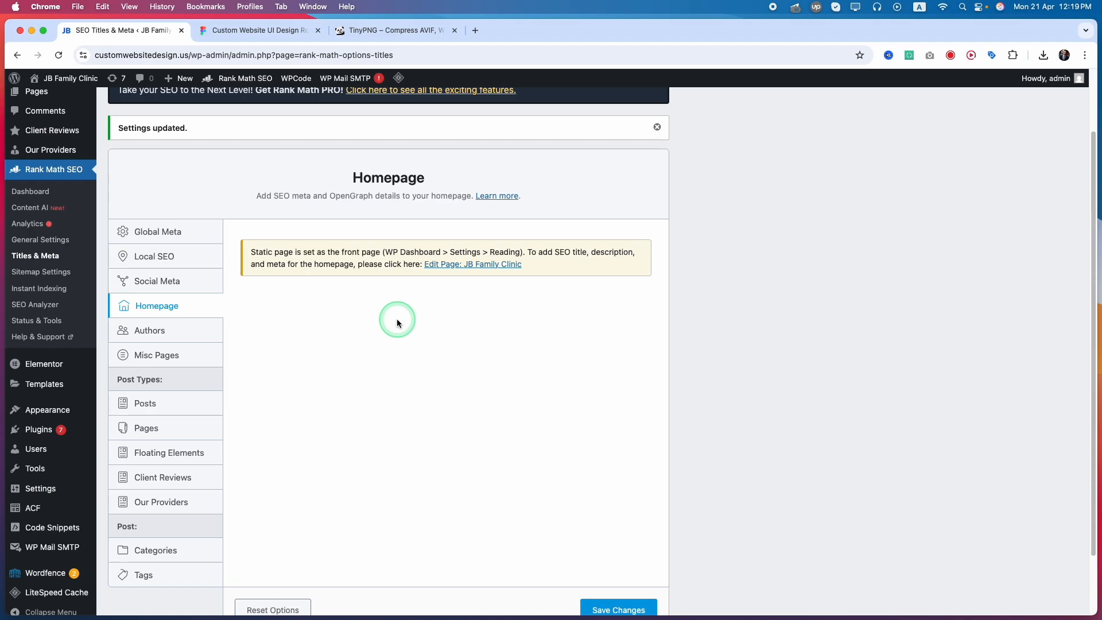
Open the JB Family Clinic homepage for editing and bring up its Rank Math snippet editor.
mouse_move(62, 83)
click(463, 264)
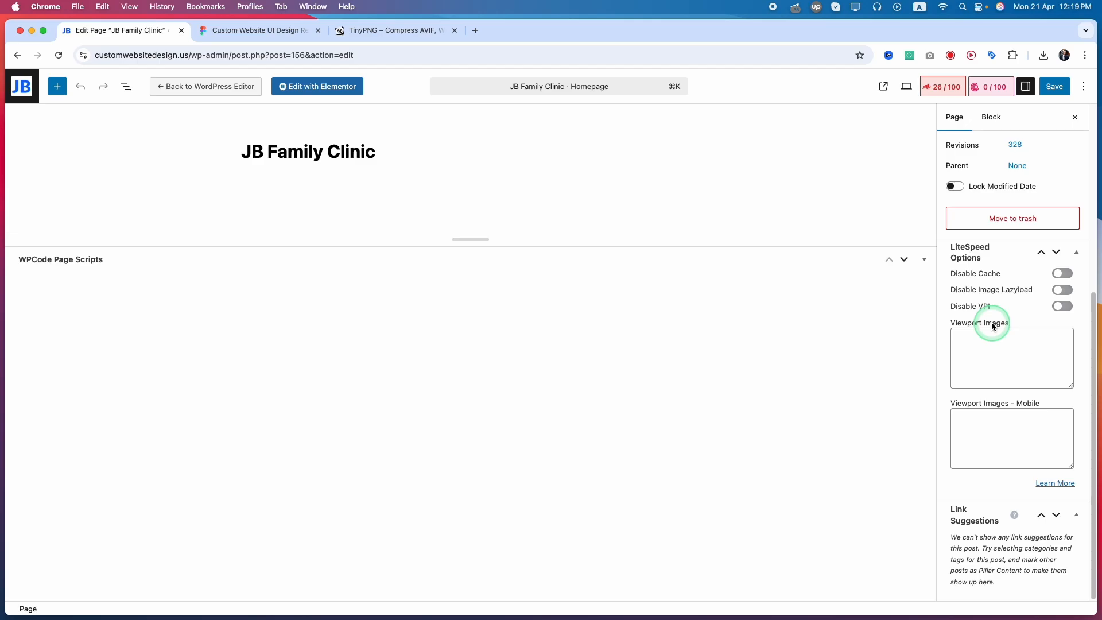
scroll(993, 326, up, 5)
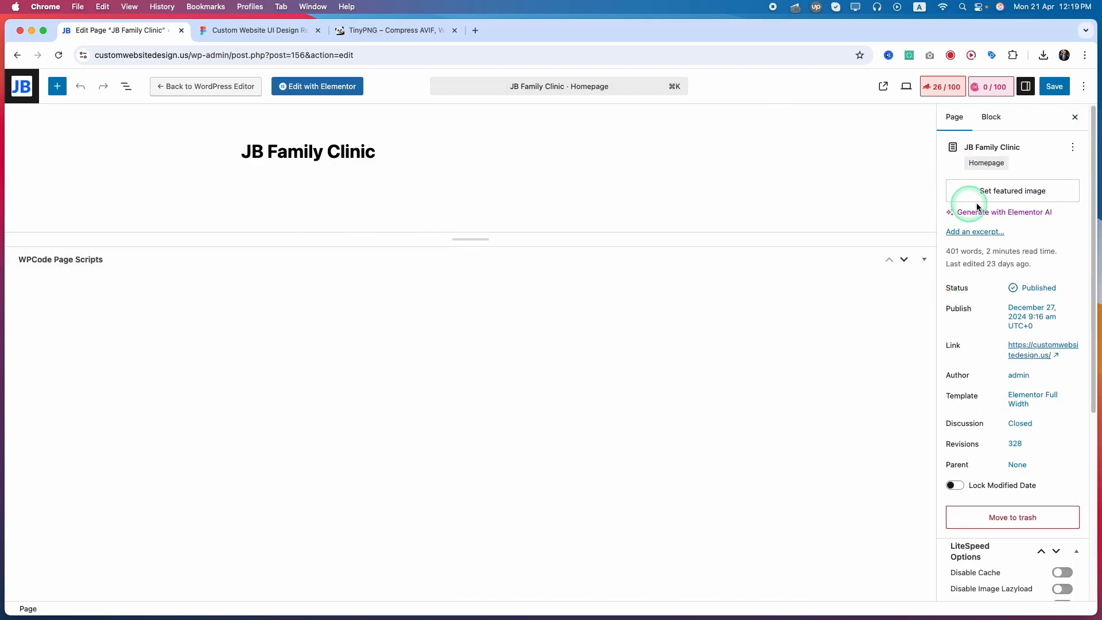
click(947, 87)
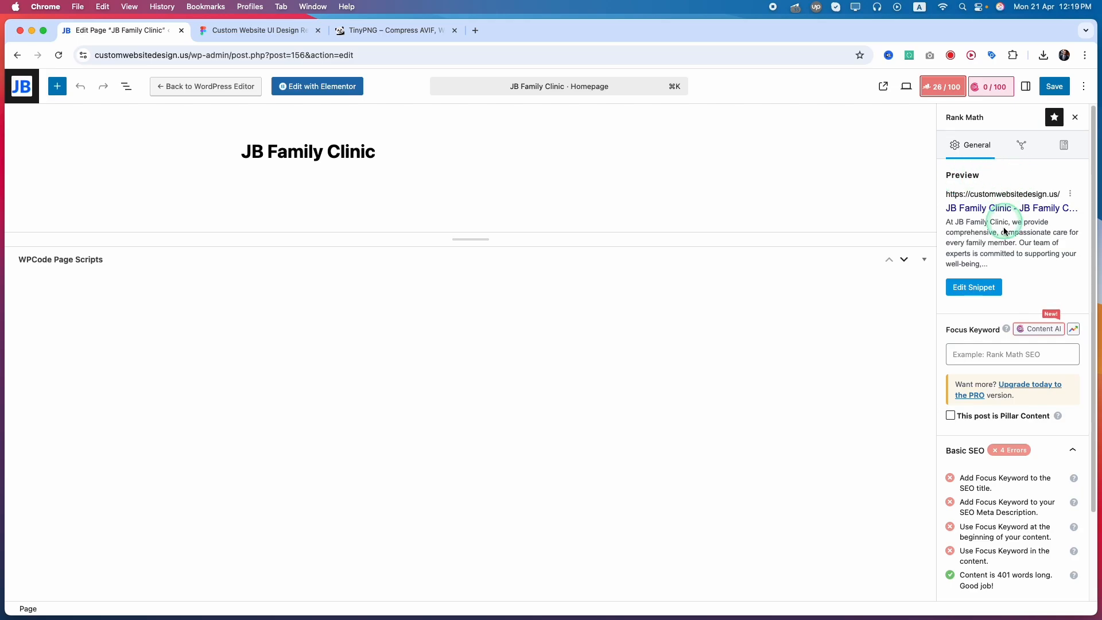
click(978, 289)
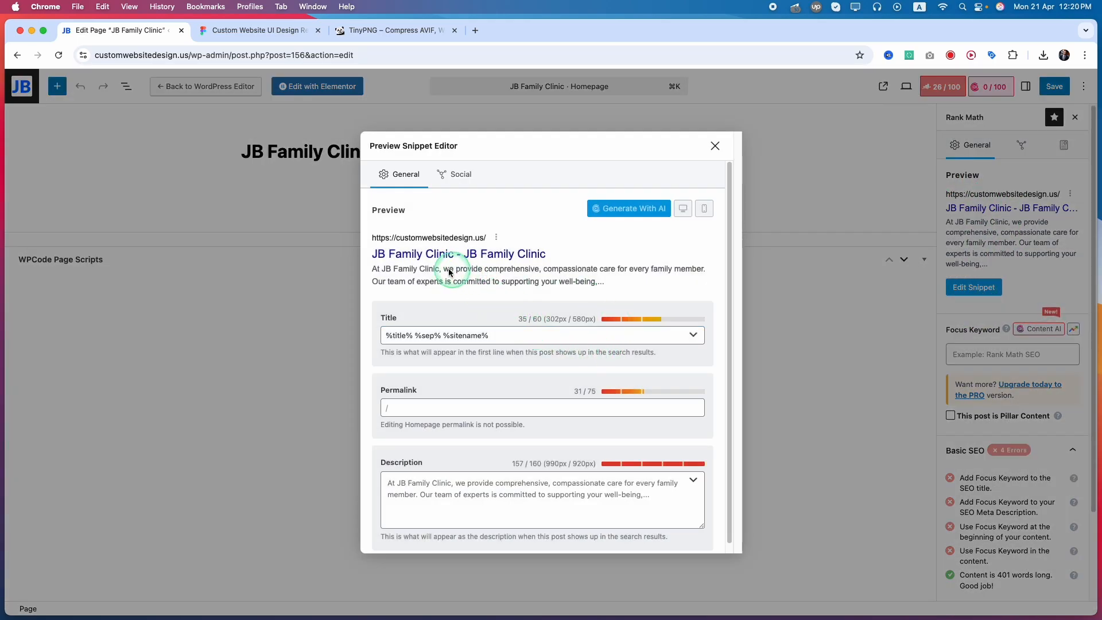
Set the homepage's SEO title to "JB Family Clinic – Family Healthcare Made Easy".
click(378, 323)
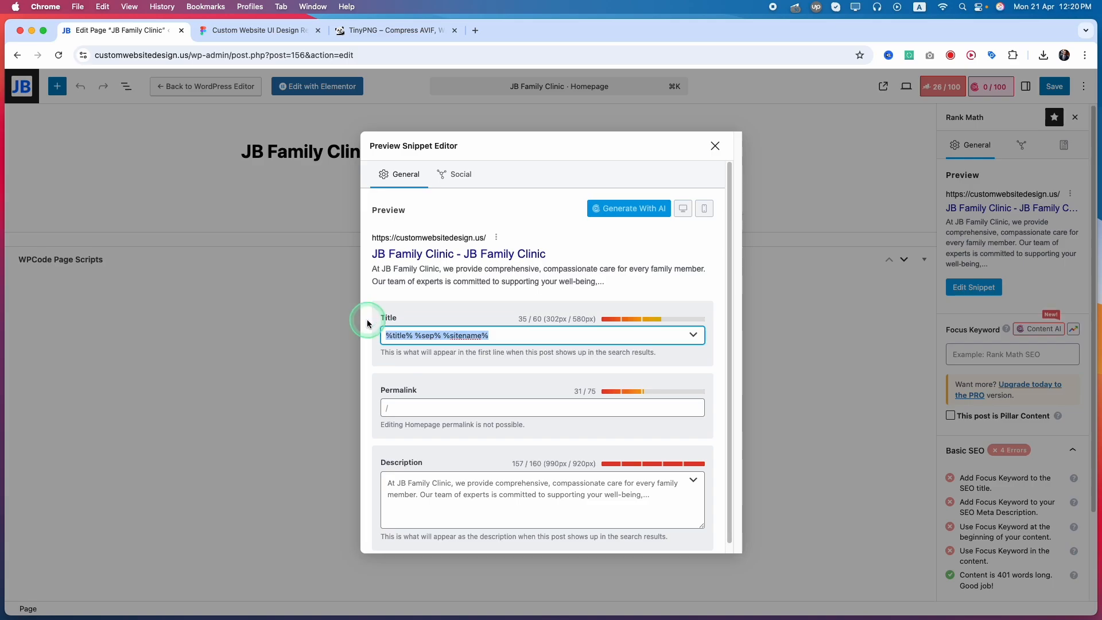
click(368, 320)
key(super+a)
text(J)
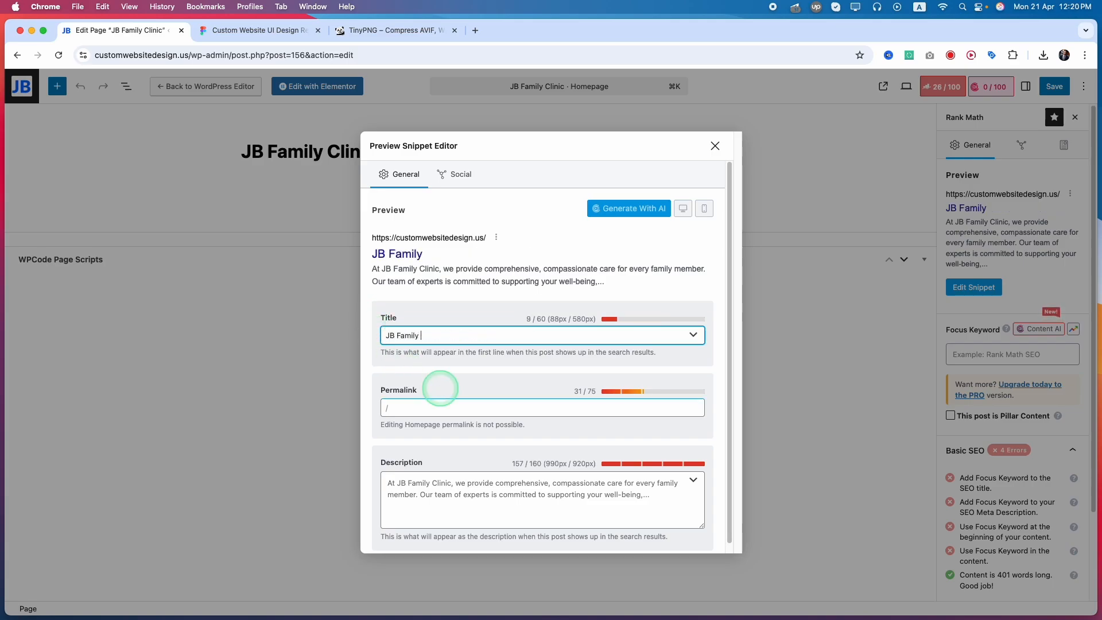
text(B Family Clinic)
key(super+a)
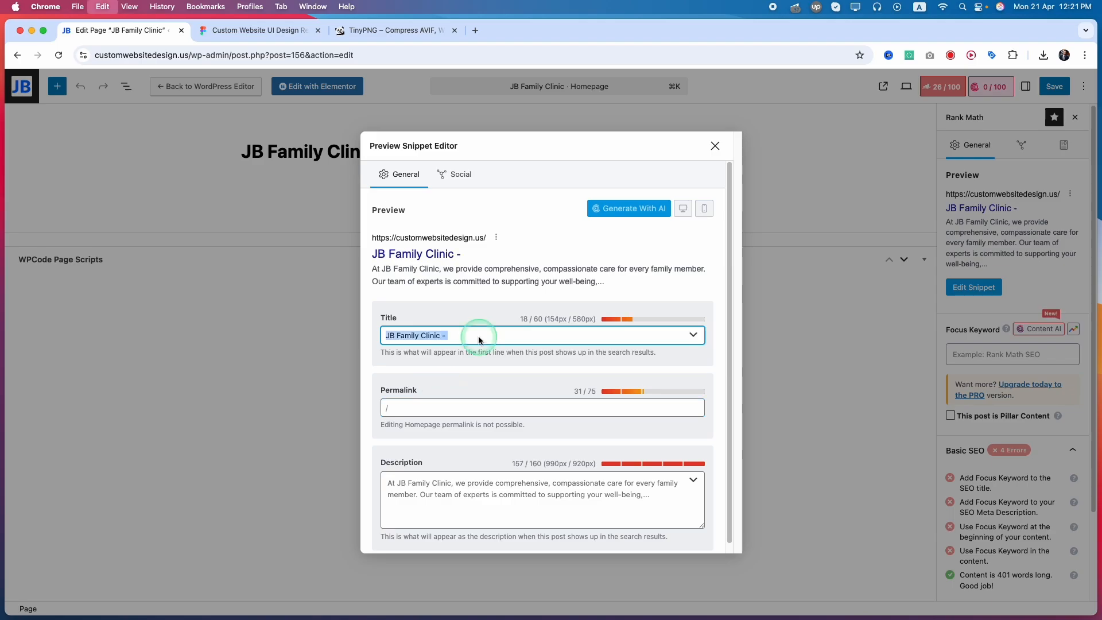
text(JB Family Clinic – Family Healthcare Made Easy)
Set the homepage's SEO description to "Book your visit at JB Family Clinic. Trusted, personalized care for the whole family—pediatrics, women's health, checkups, and more.".
scroll(452, 426, down, 1)
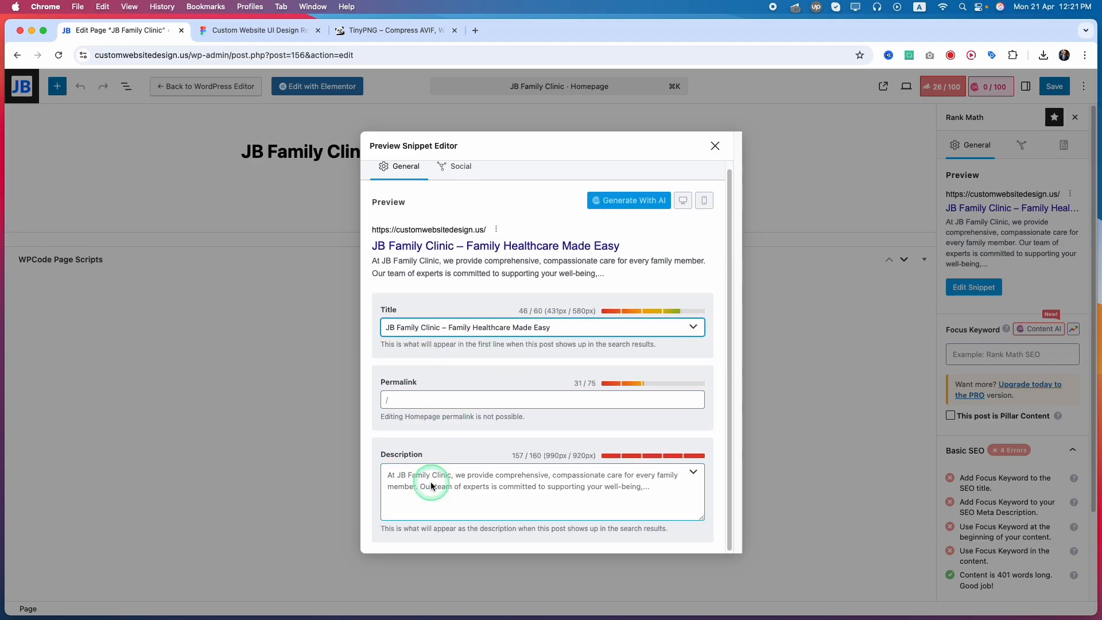
click(453, 481)
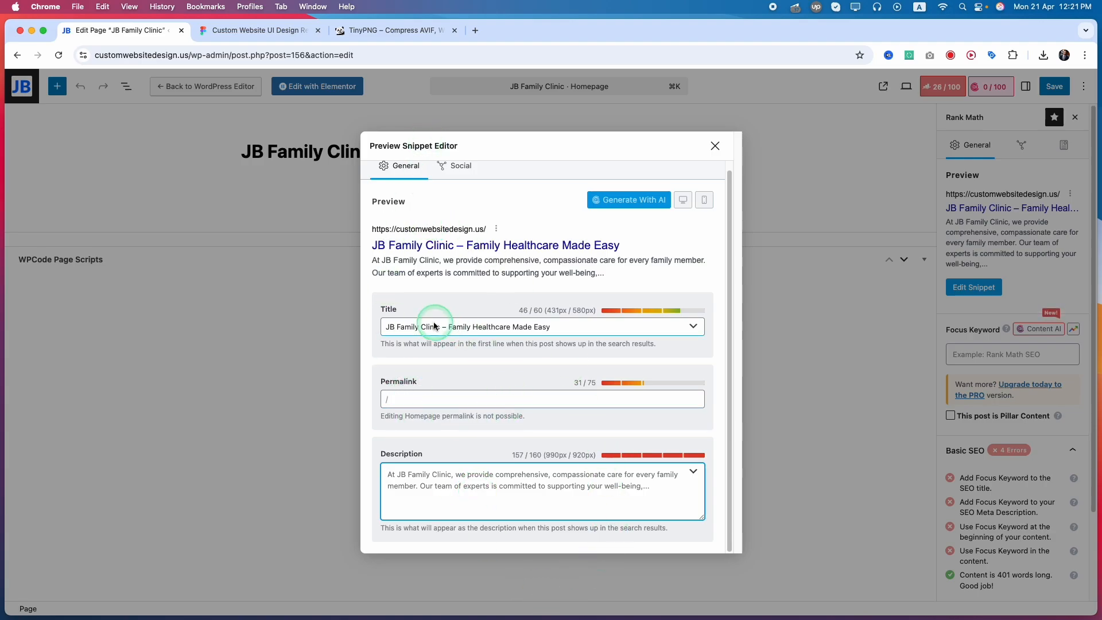
drag(442, 334, 384, 335)
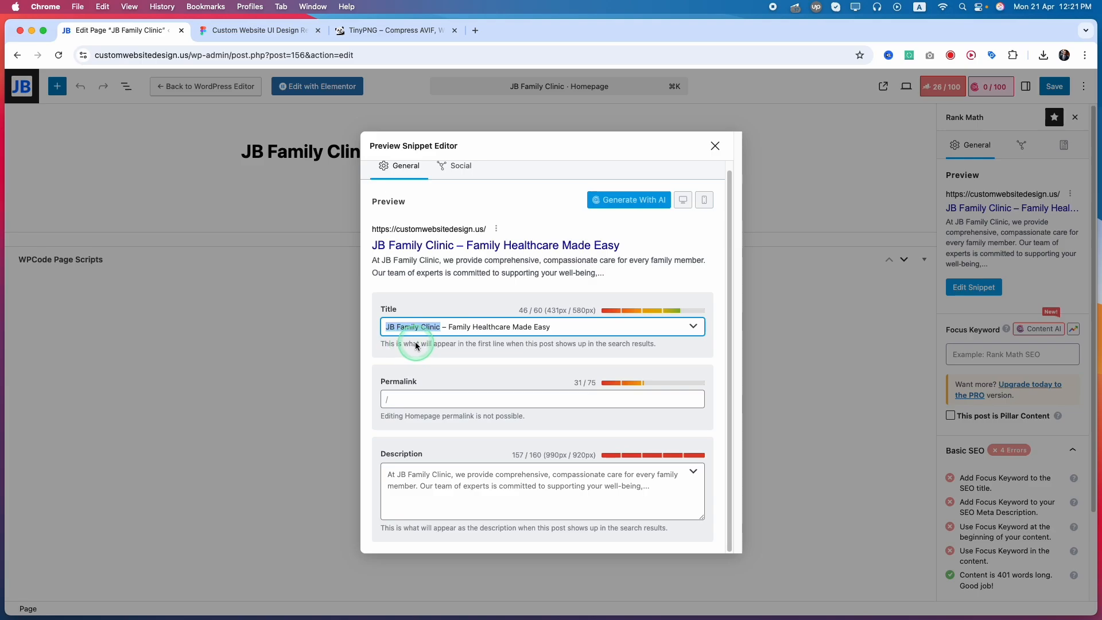
click(398, 484)
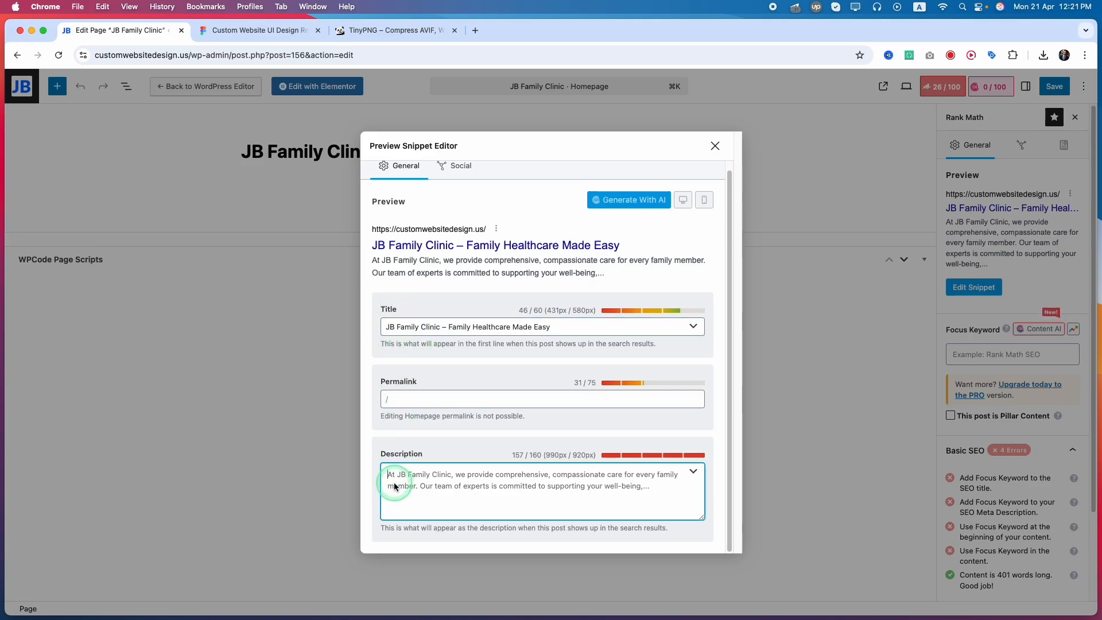
click(445, 332)
drag(441, 331, 383, 328)
click(472, 361)
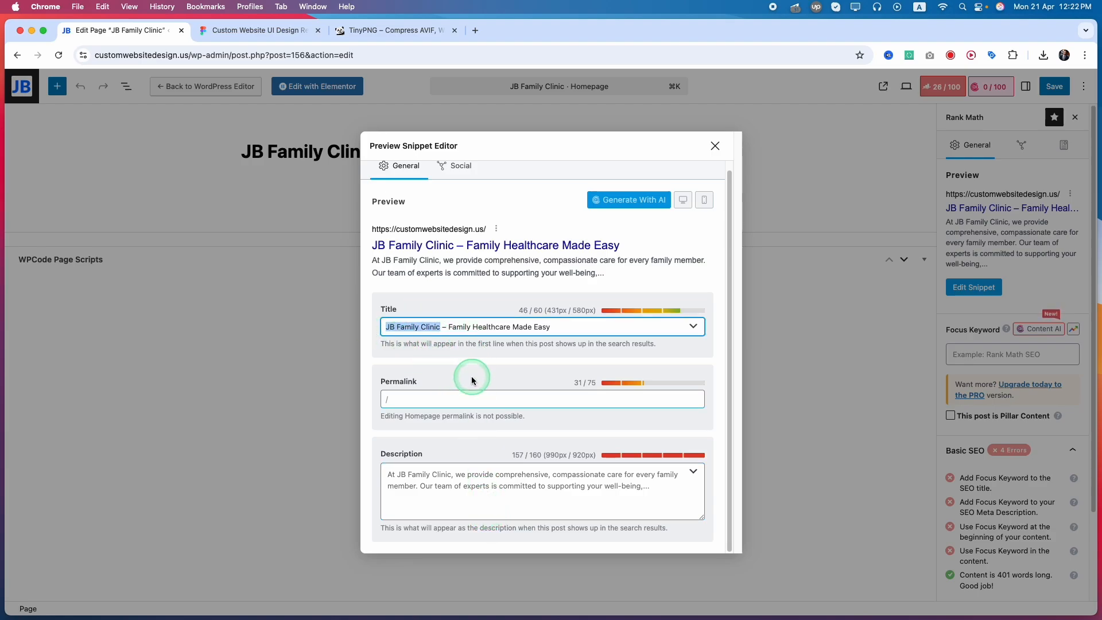
click(488, 488)
text(Book your visit at JB Family Clinic. Trusted, personalized care for the whole family—pediatrics, women’s health, checkups, and more.)
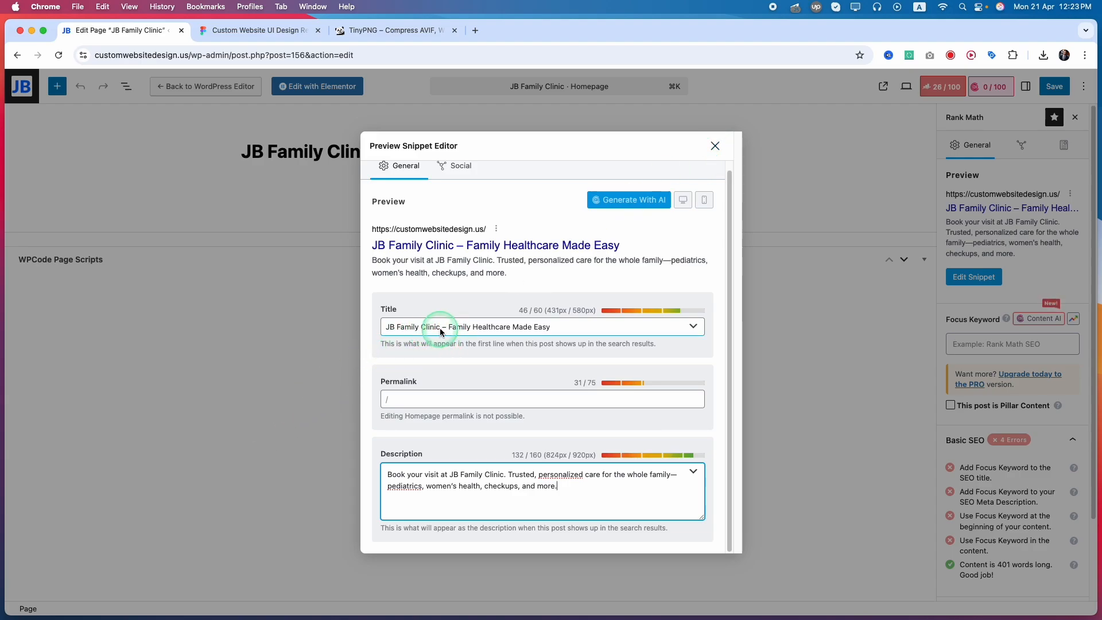
Copy "JB Family Clinic" from the SEO title, close the snippet editor and set it as the homepage's focus keyword.
drag(440, 326, 386, 326)
key(super+c)
click(715, 146)
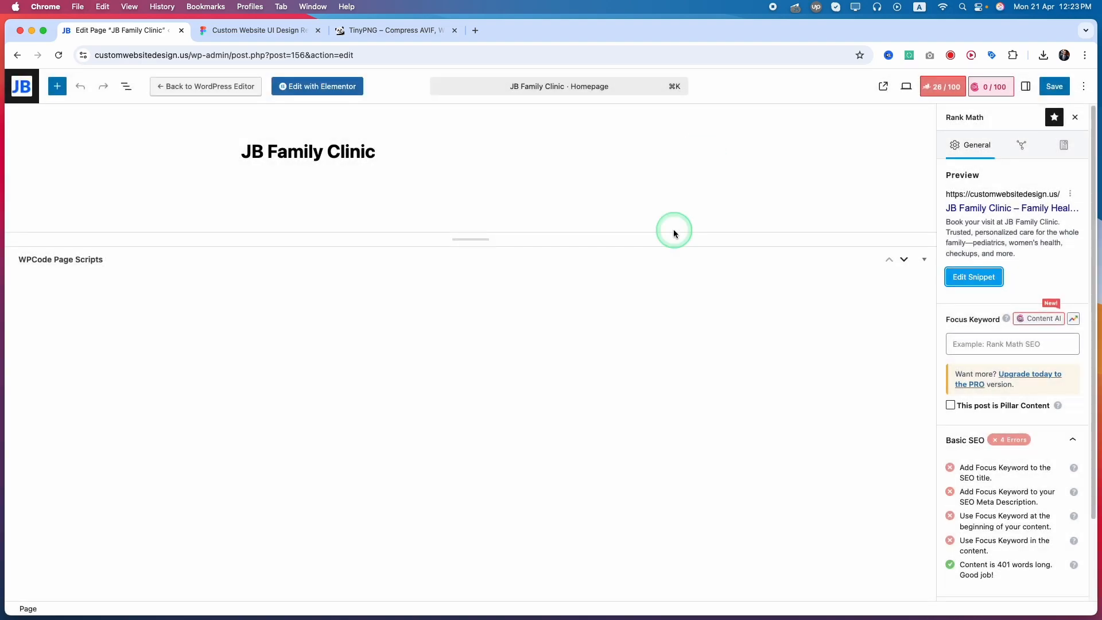
click(964, 344)
key(super+v)
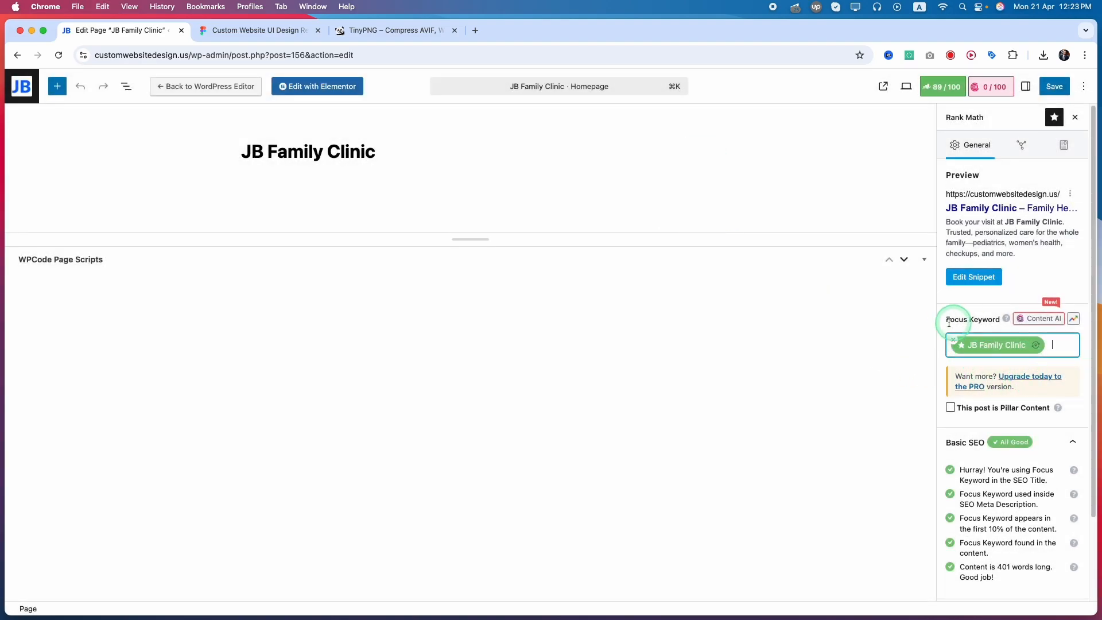
Review the homepage's Basic SEO, Additional and readability checks for the focus keyword, and save the page.
click(971, 347)
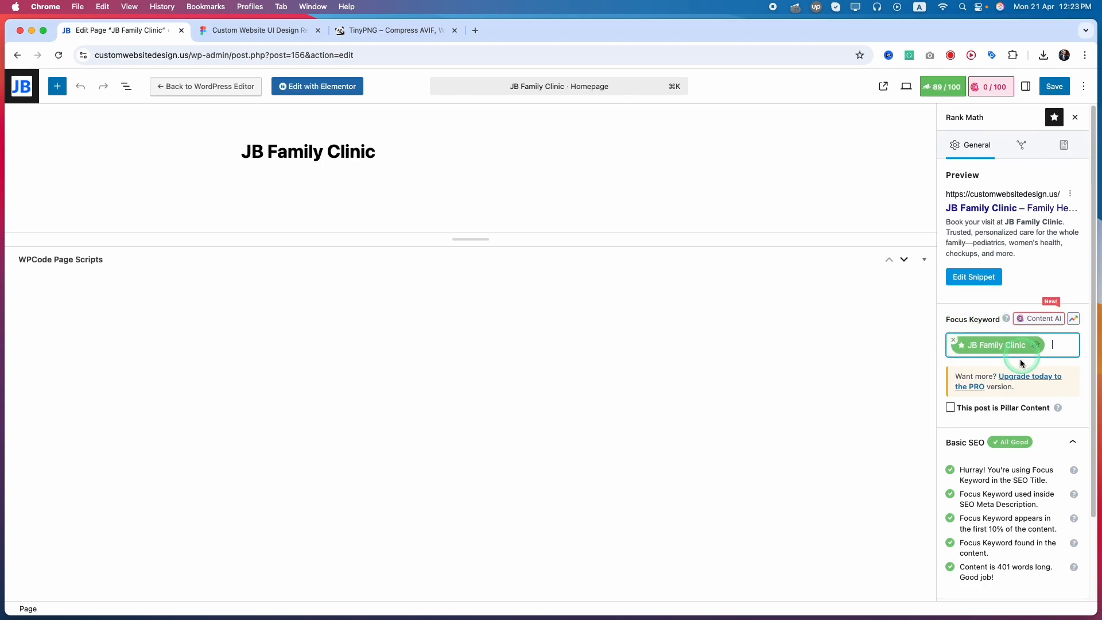
click(976, 352)
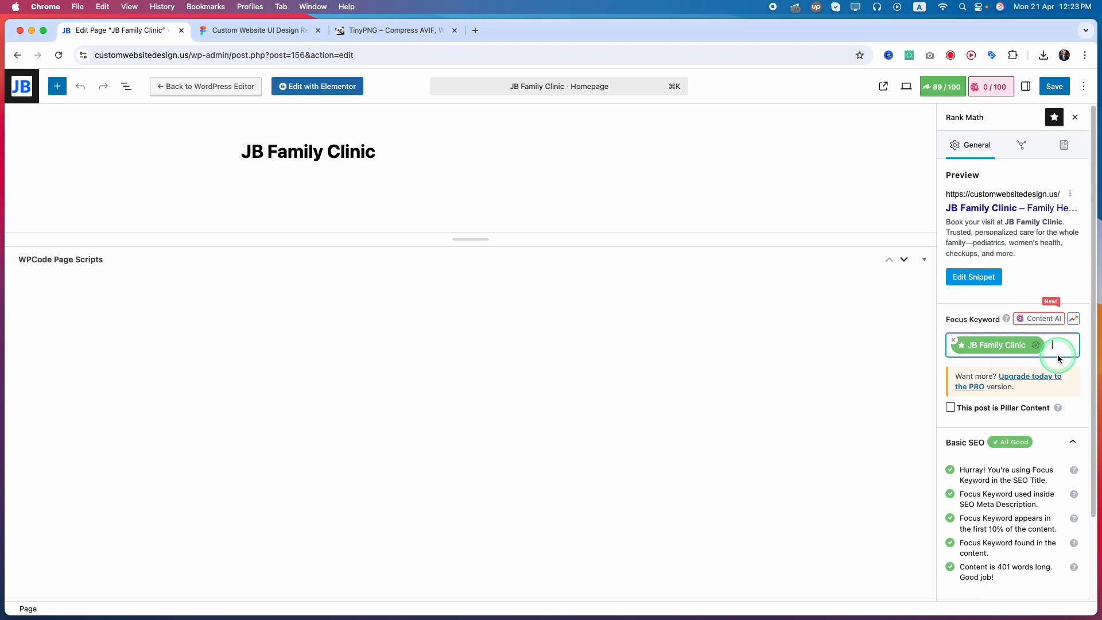
click(1018, 447)
scroll(1020, 448, down, 1)
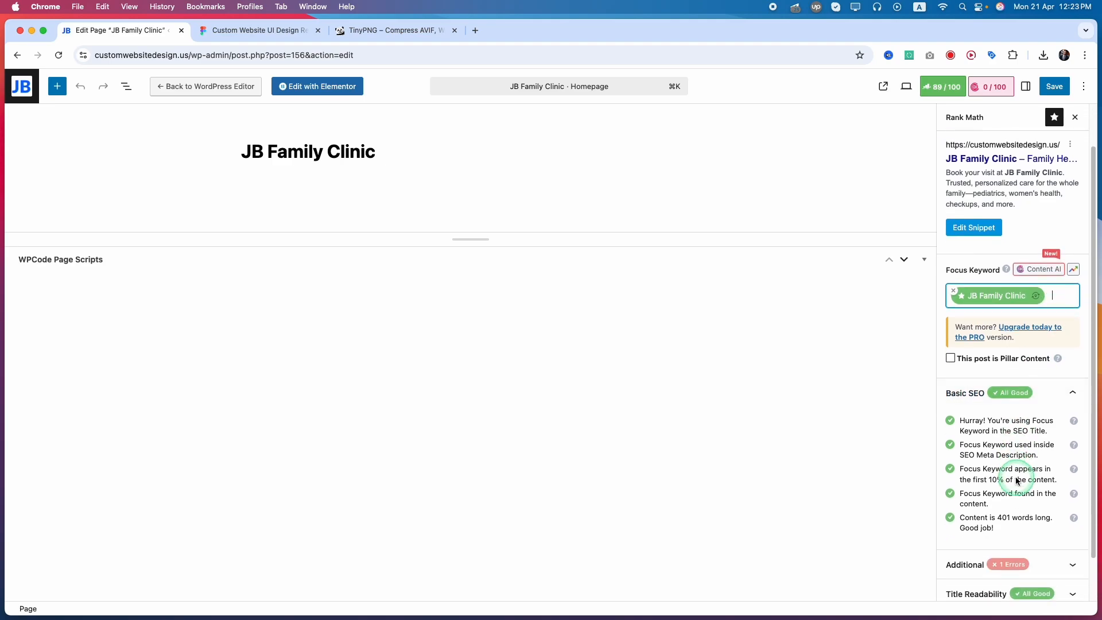
click(1073, 561)
scroll(1016, 490, down, 2)
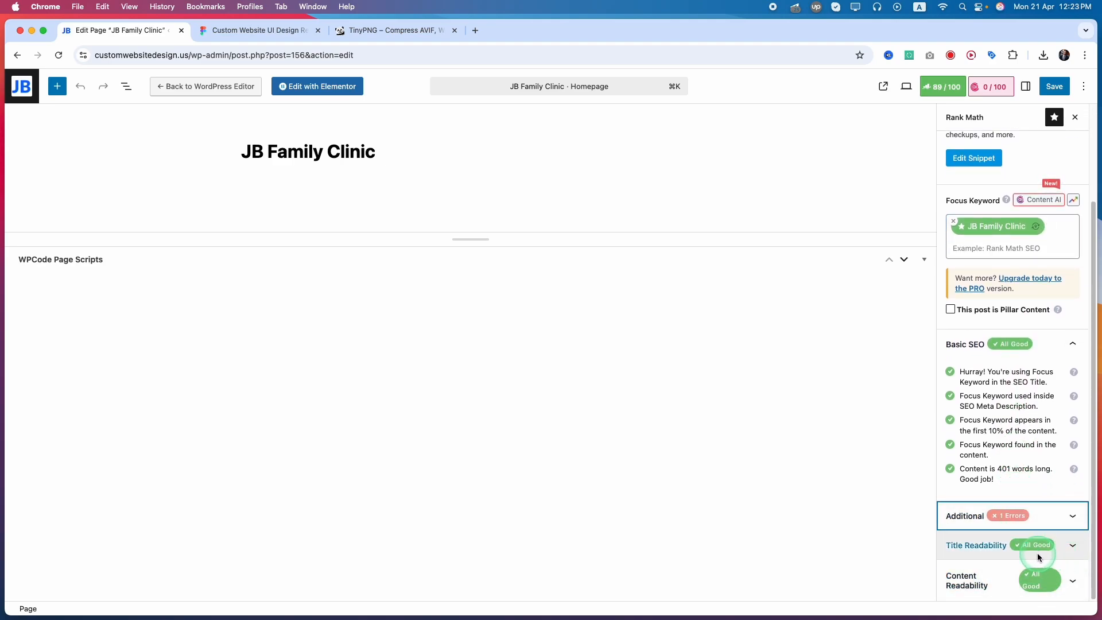
scroll(1027, 381, up, 4)
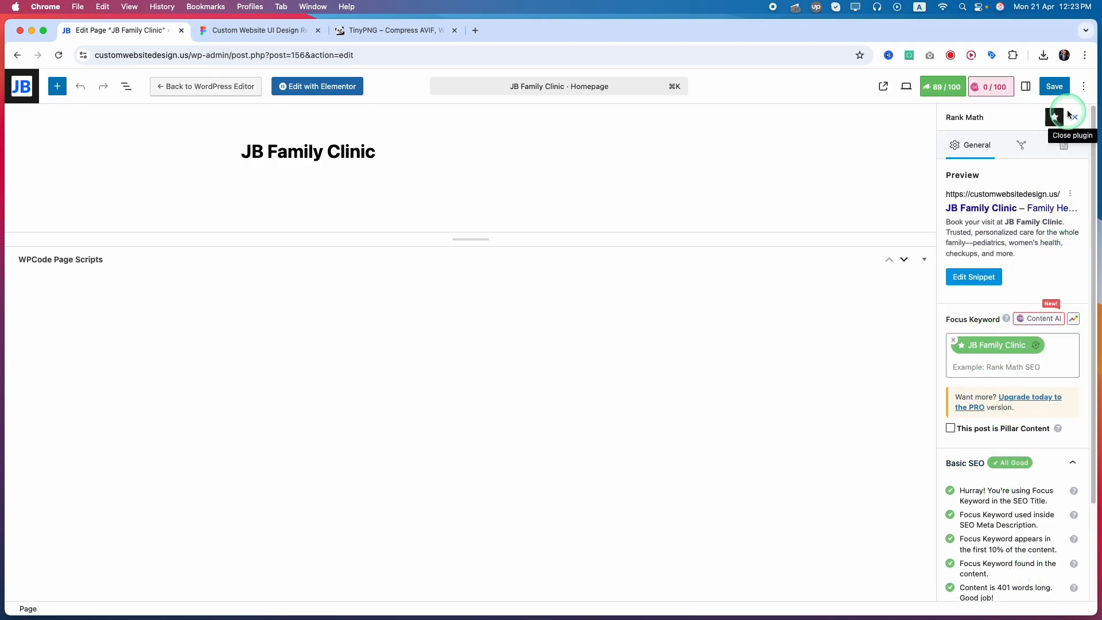
click(1056, 91)
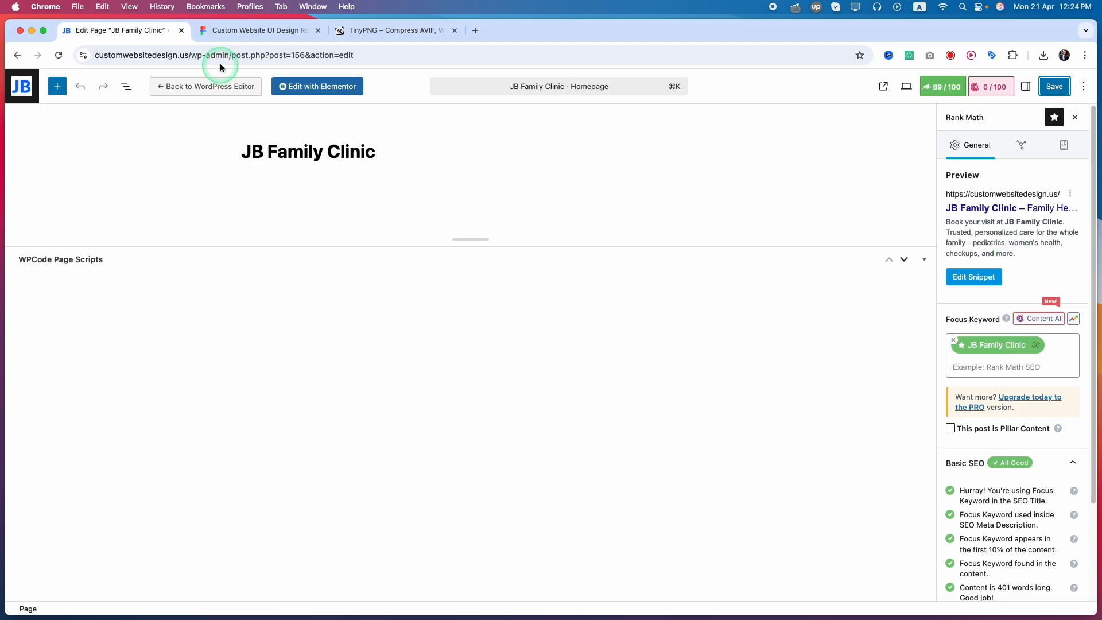
Return to the WordPress admin dashboard and open the list of all pages.
click(443, 54)
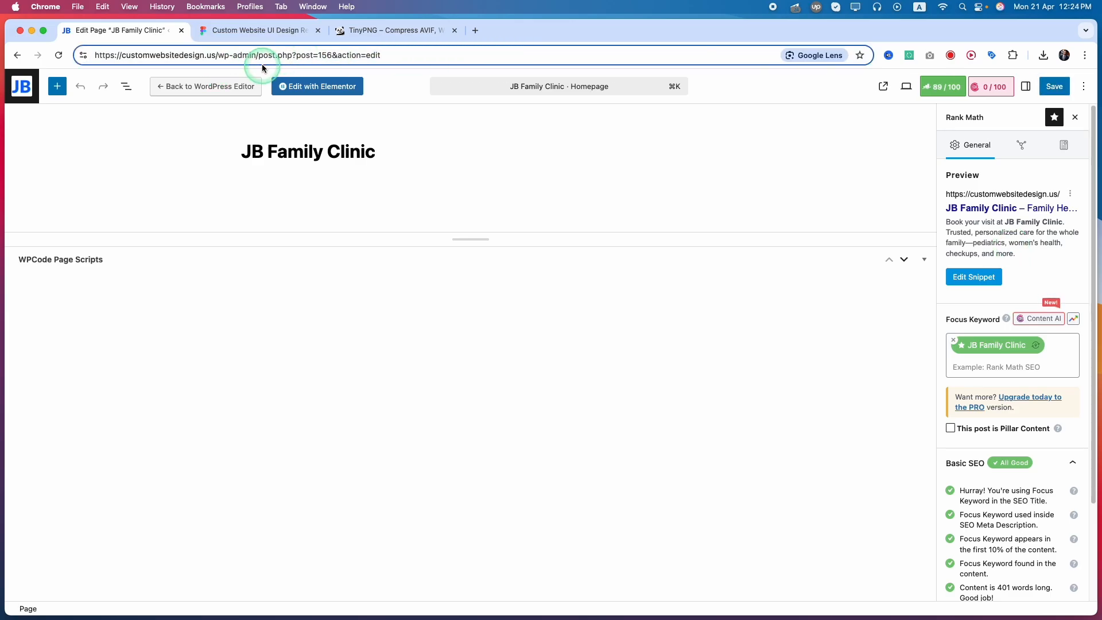
drag(258, 55, 546, 58)
key(BackSpace)
key(Return)
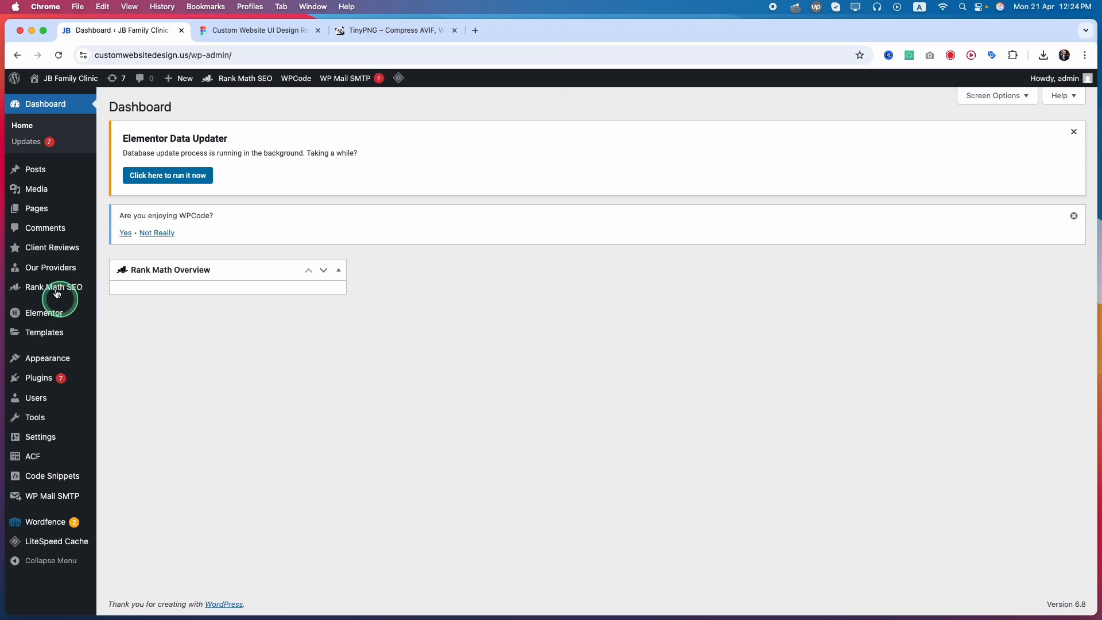
mouse_move(139, 218)
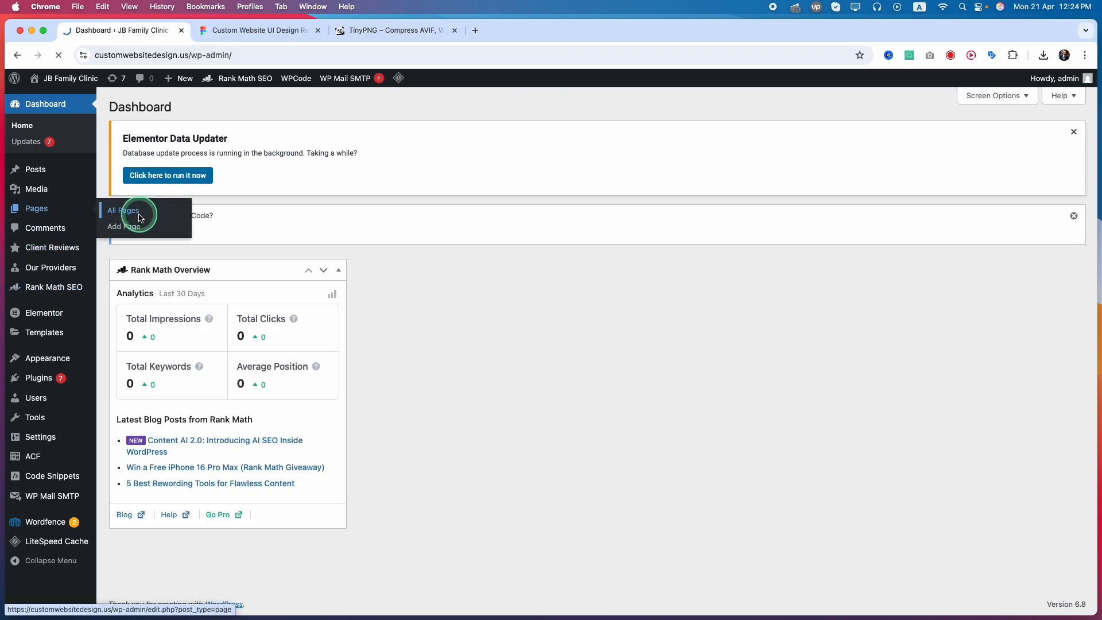
click(139, 216)
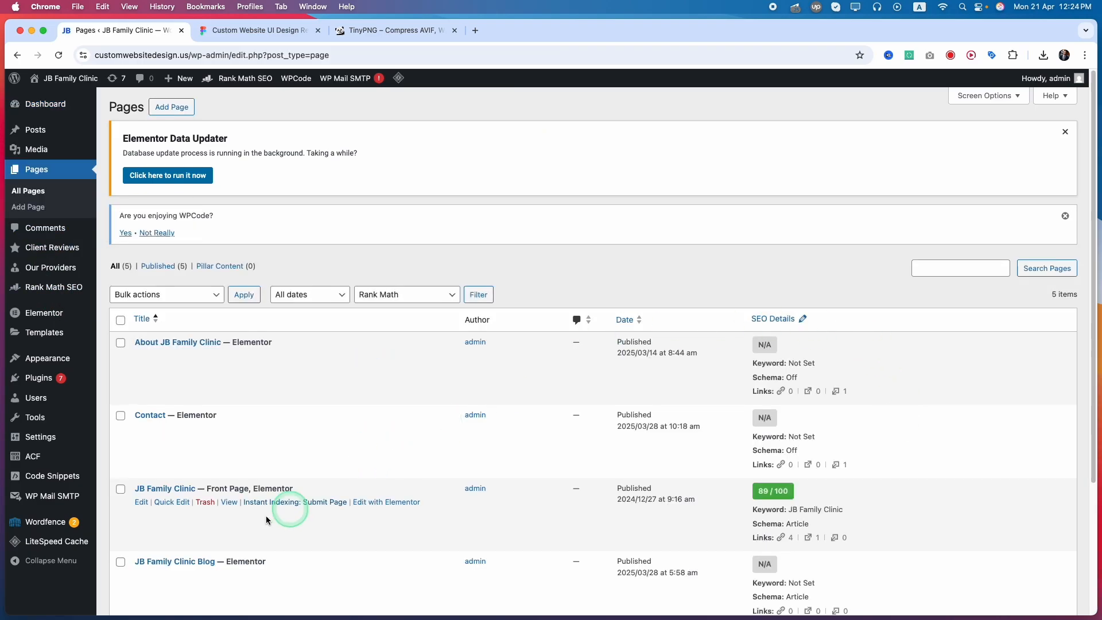
Open the About JB Family Clinic page for editing in a new browser tab and switch to it.
scroll(268, 518, down, 1)
scroll(237, 428, down, 3)
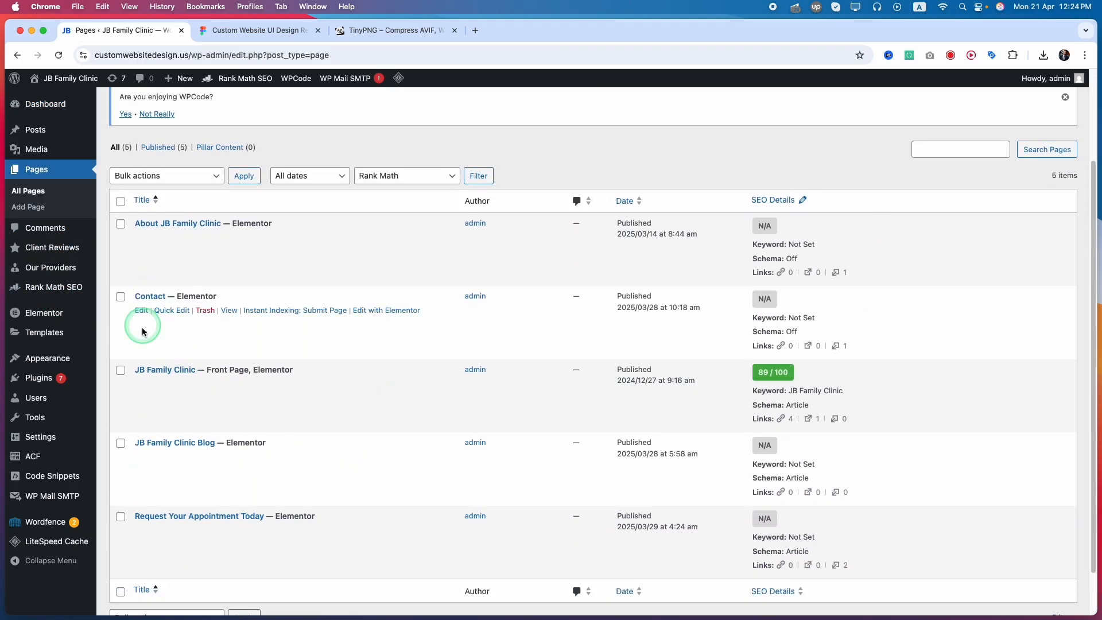
right_click(143, 239)
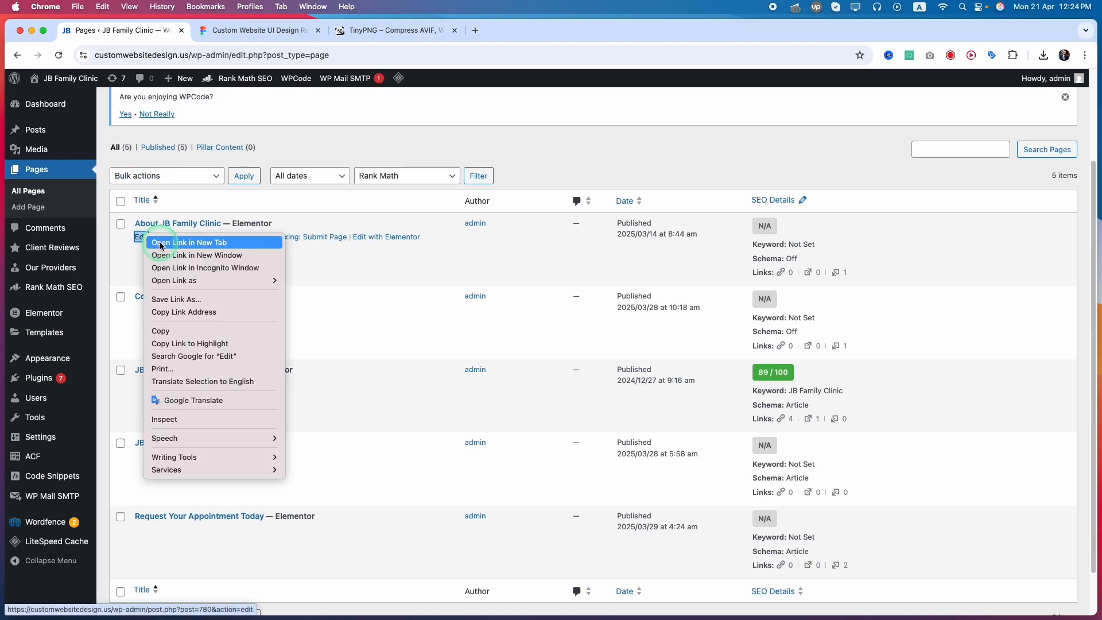
click(183, 242)
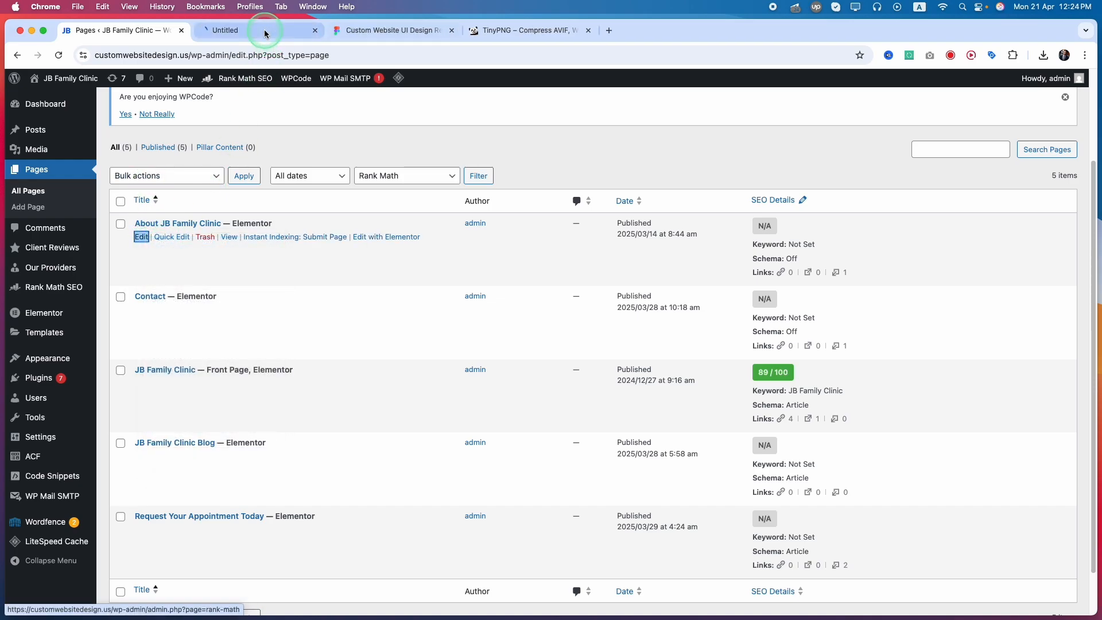
click(229, 29)
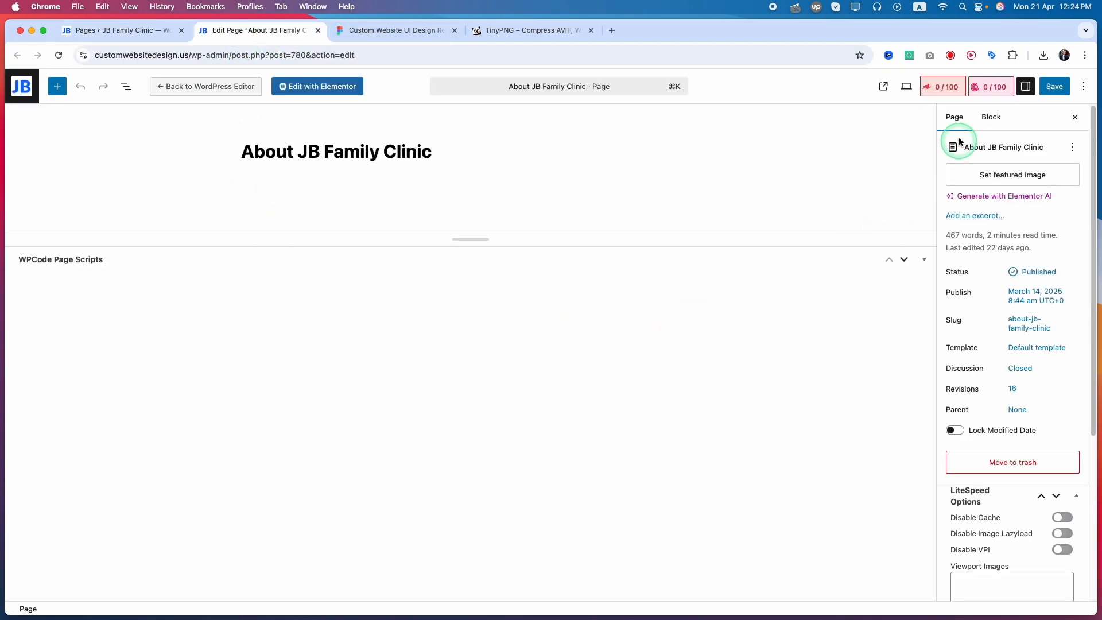
Show the Rank Math settings of the About page and set its focus keyword to "About JB Family Clinic".
click(942, 89)
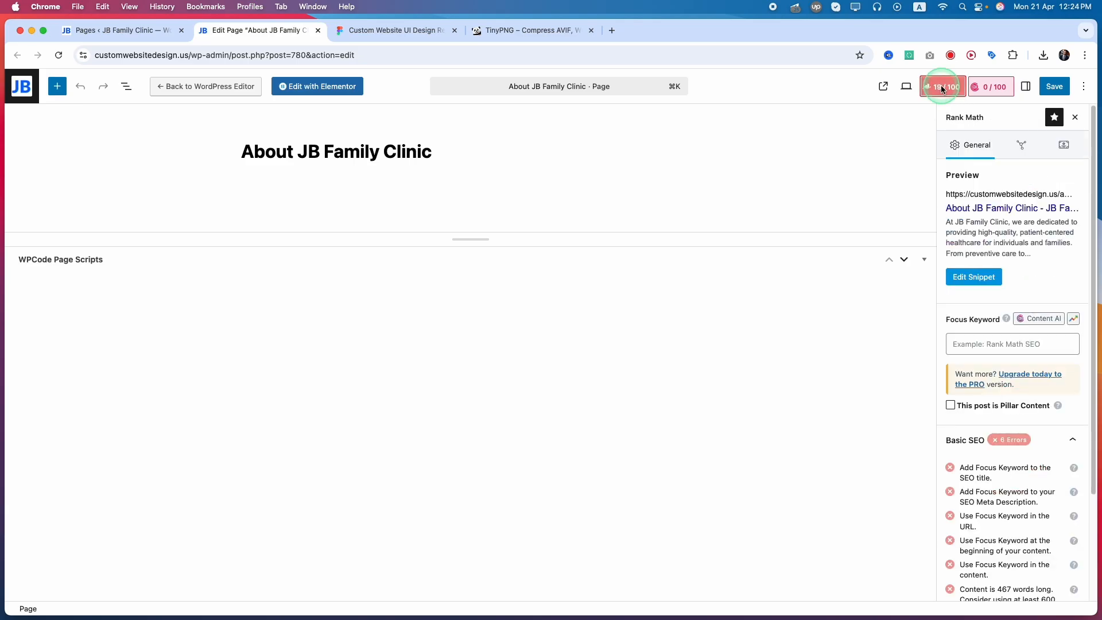
click(970, 346)
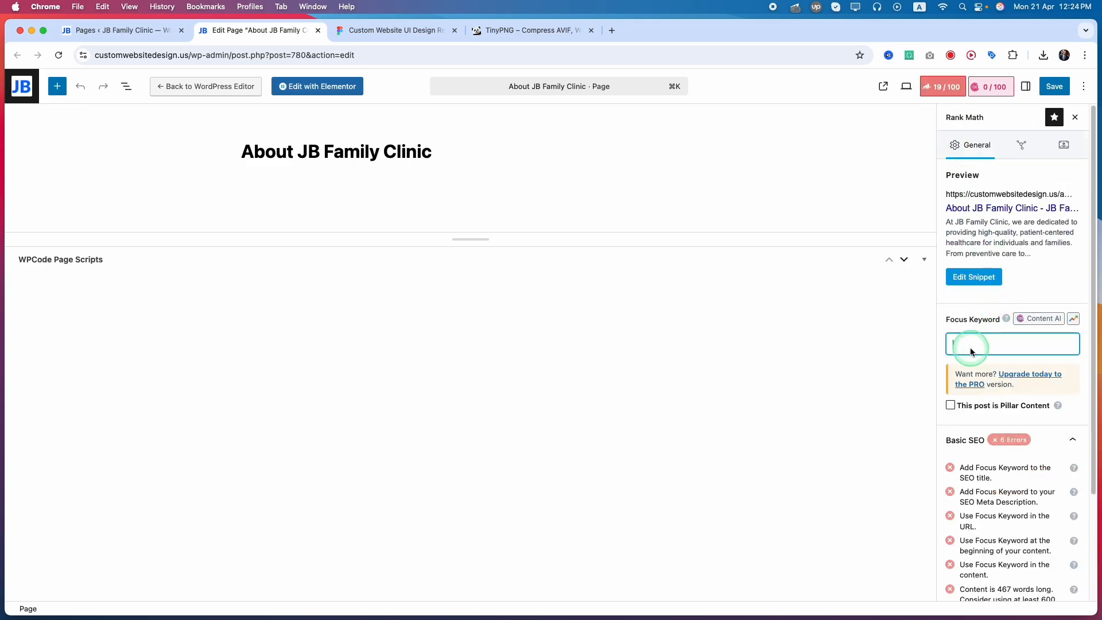
text(JB Family Clinic)
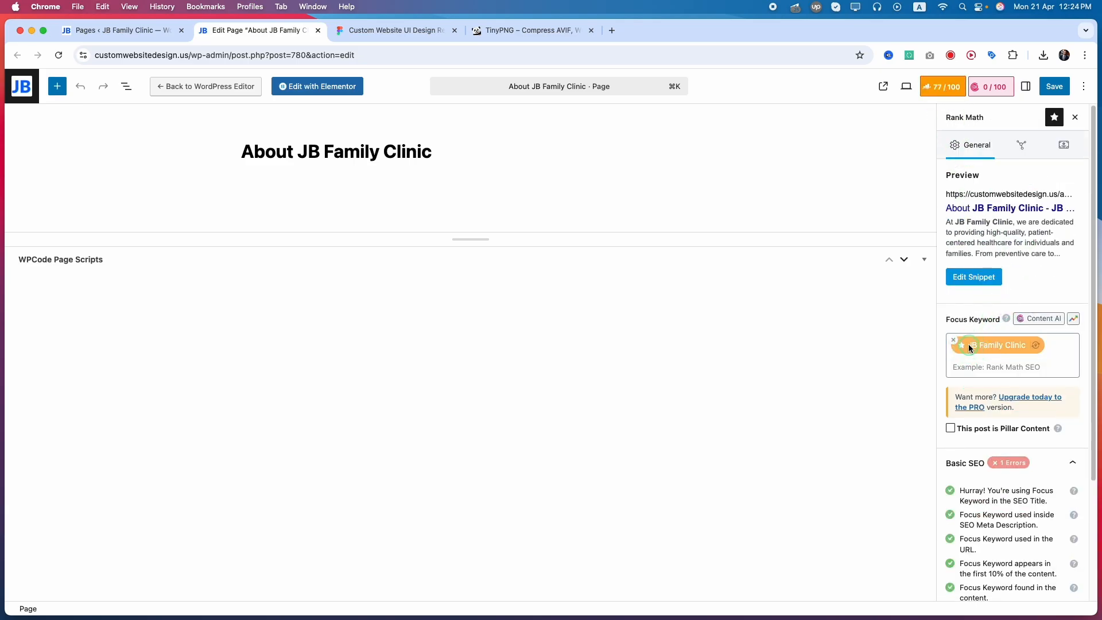
click(969, 347)
text(About)
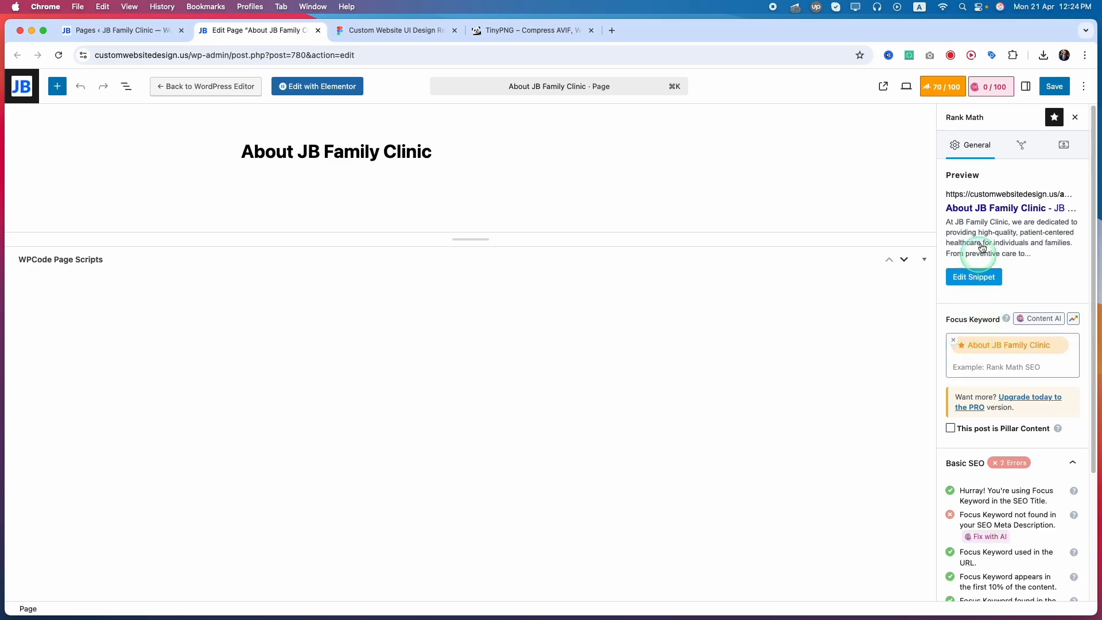
In the About page's snippet editor, set the SEO title to "About JB Family Clinic", and save the page.
click(971, 279)
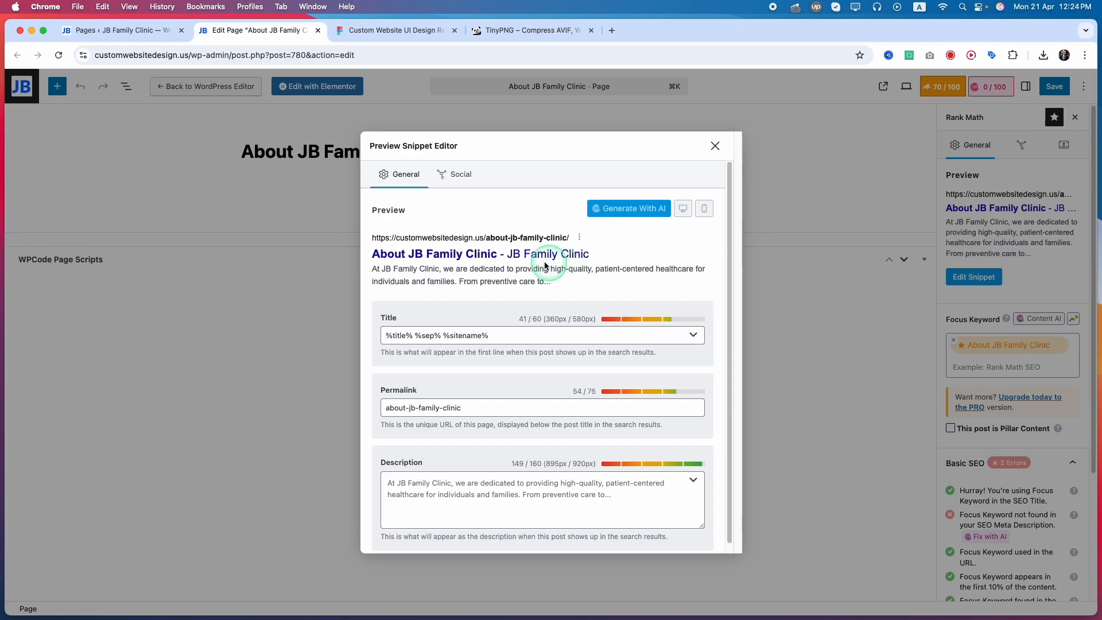
drag(372, 253, 584, 257)
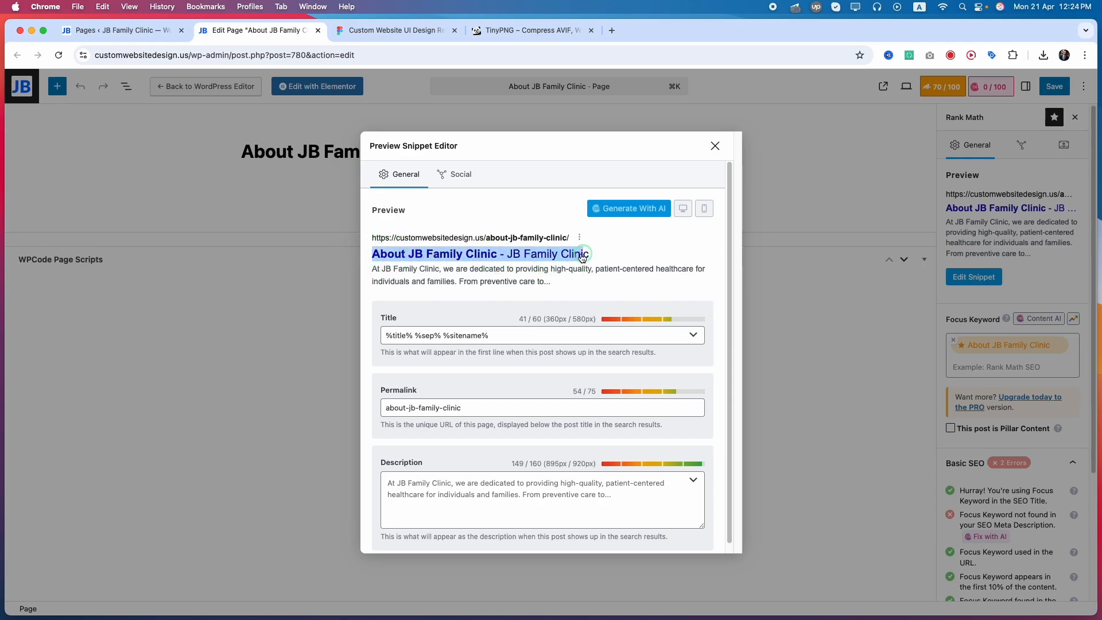
click(490, 338)
key(super+a)
text(About JB Family Clinic)
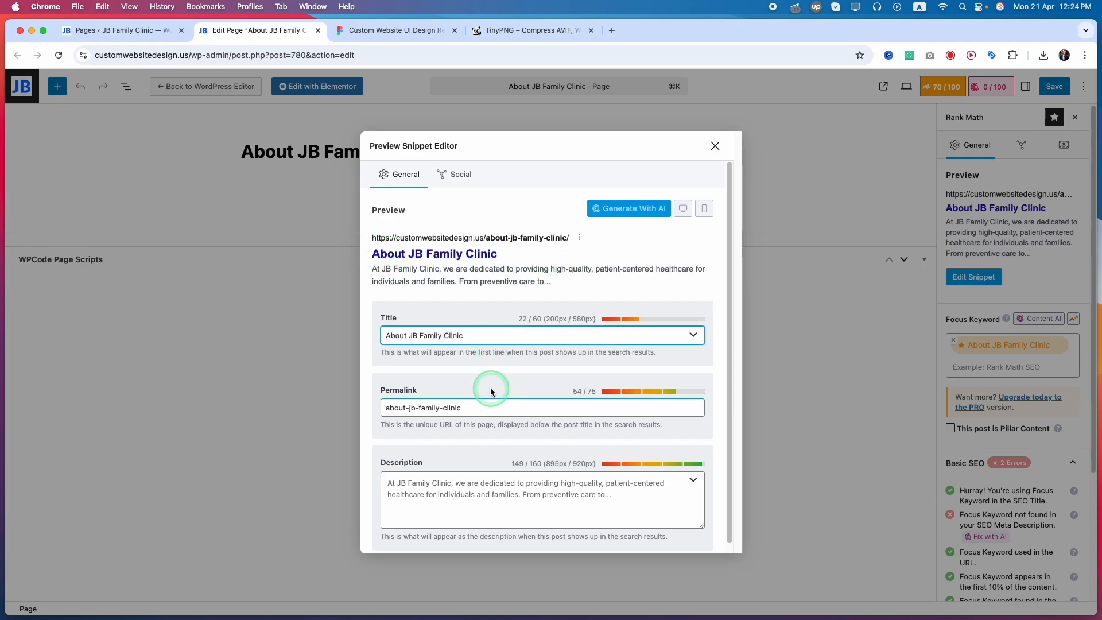
click(471, 487)
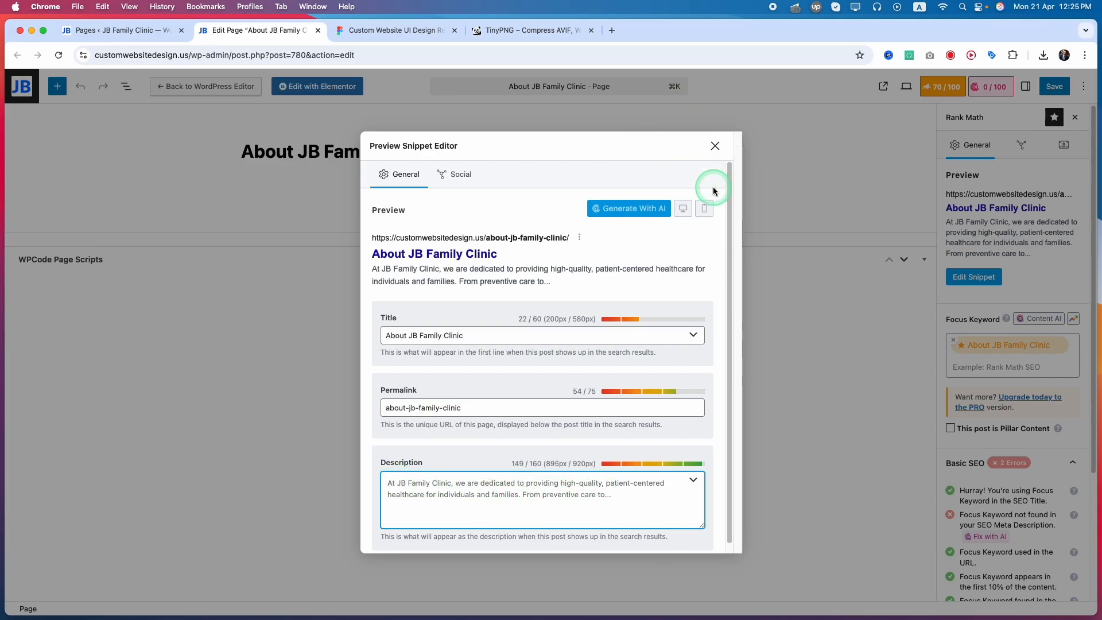
click(715, 146)
click(1055, 86)
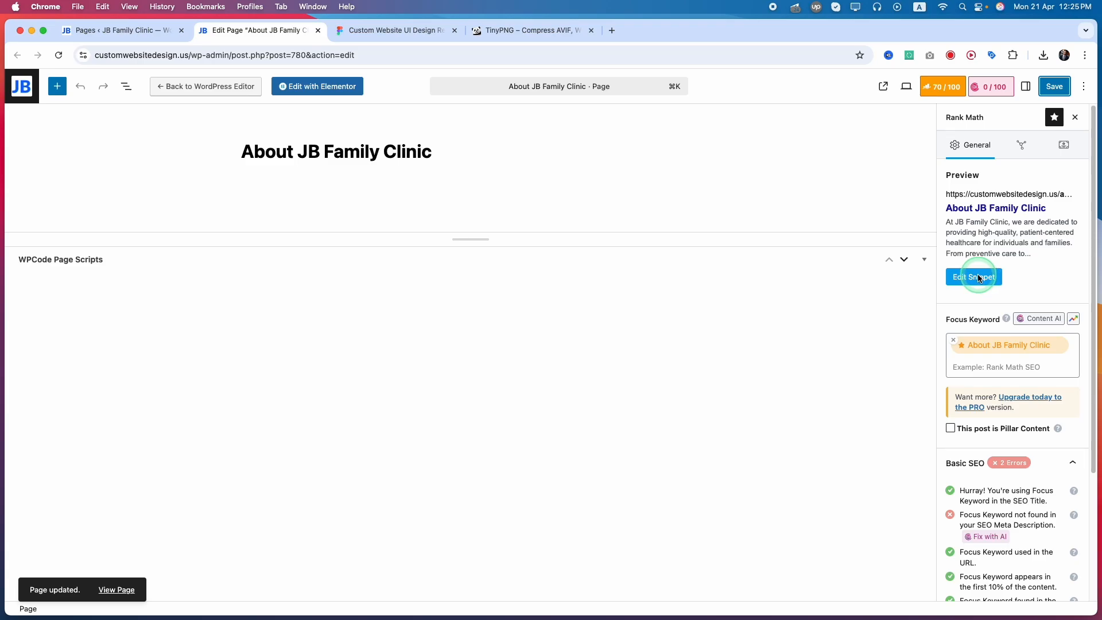
Return to the browser tab with the pages list and open Rank Math's Titles & Meta settings for Pages.
click(124, 35)
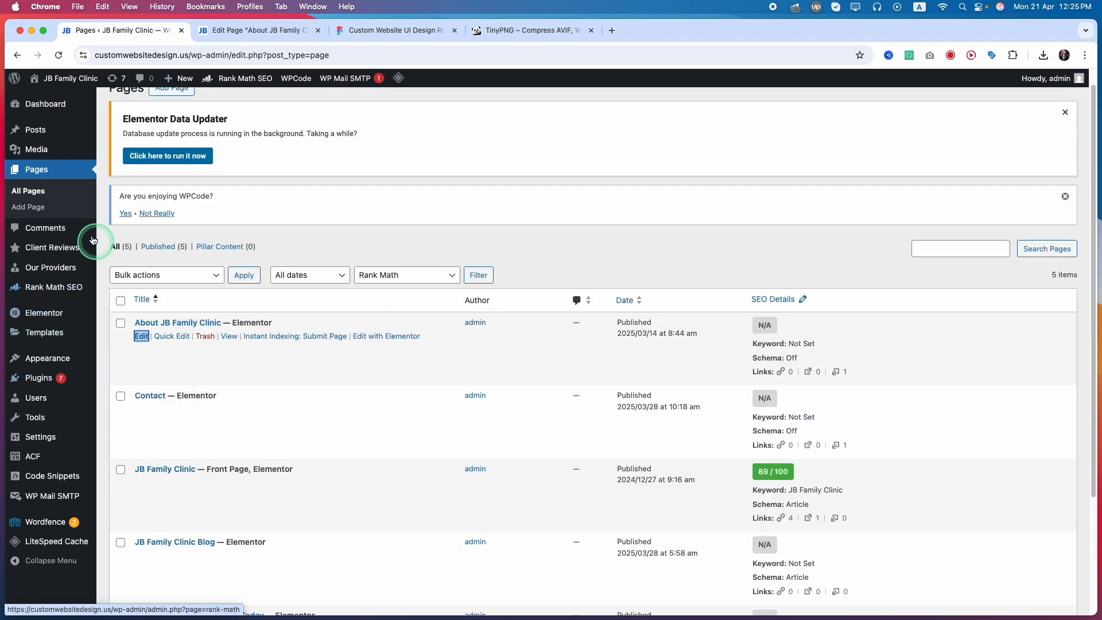
mouse_move(54, 287)
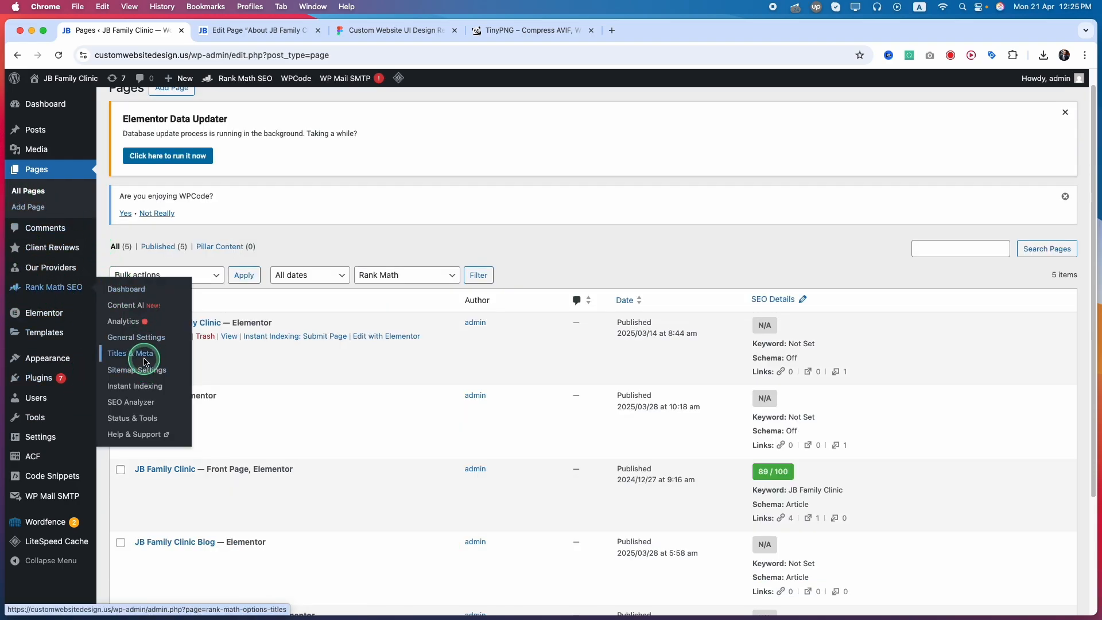
click(144, 362)
click(153, 359)
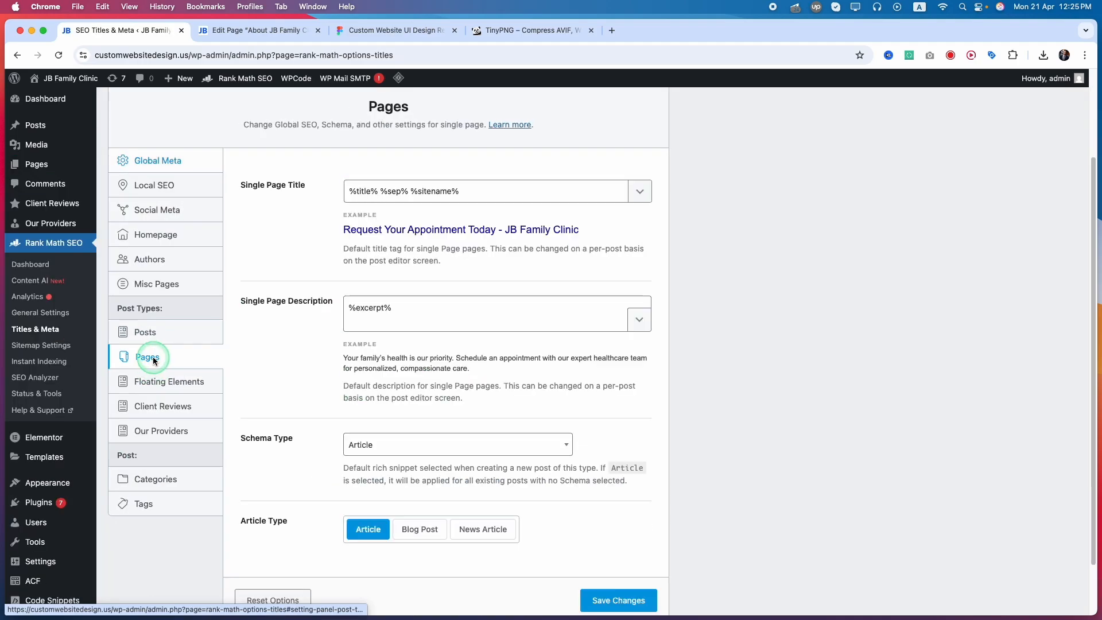
Remove the %sitename% variable from the default Single Page Title.
scroll(417, 194, up, 1)
scroll(373, 230, up, 1)
click(403, 204)
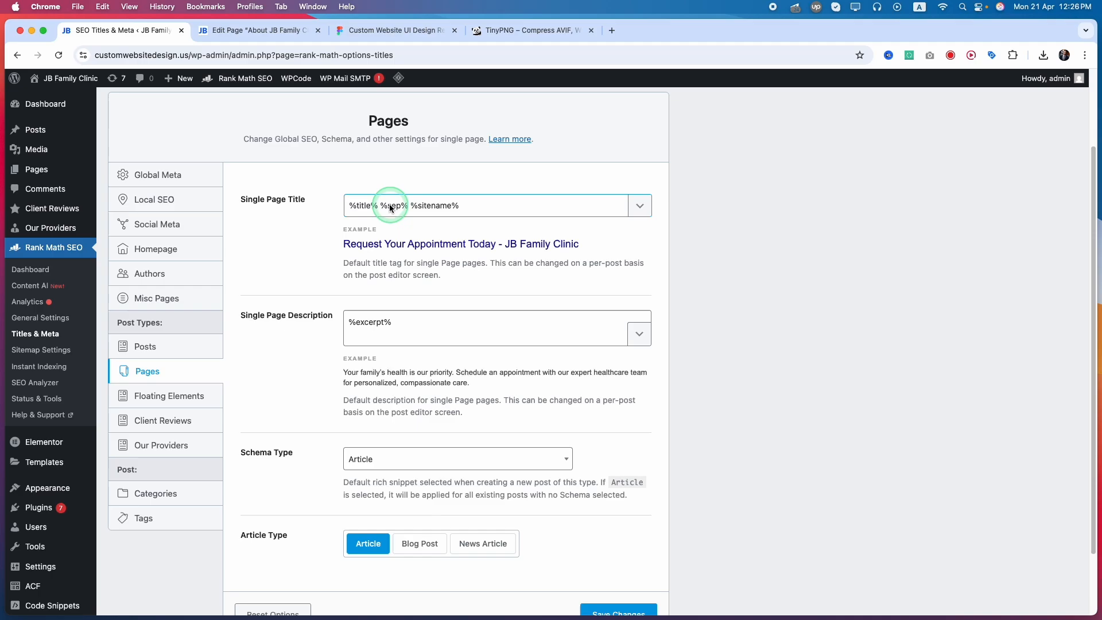
scroll(407, 208, up, 3)
drag(409, 311, 480, 309)
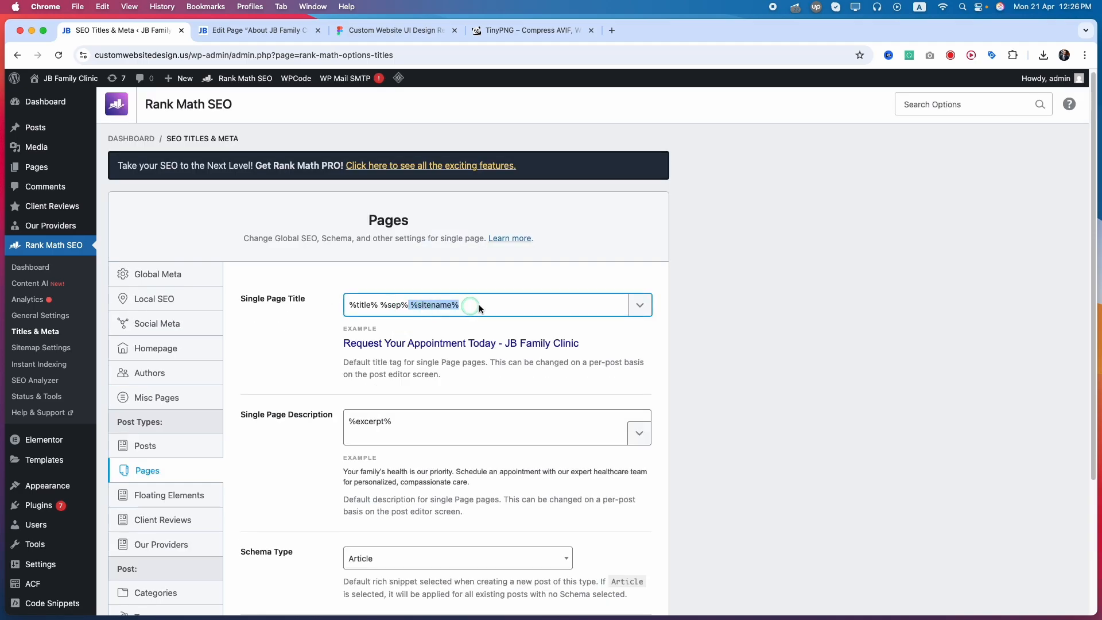
key(BackSpace)
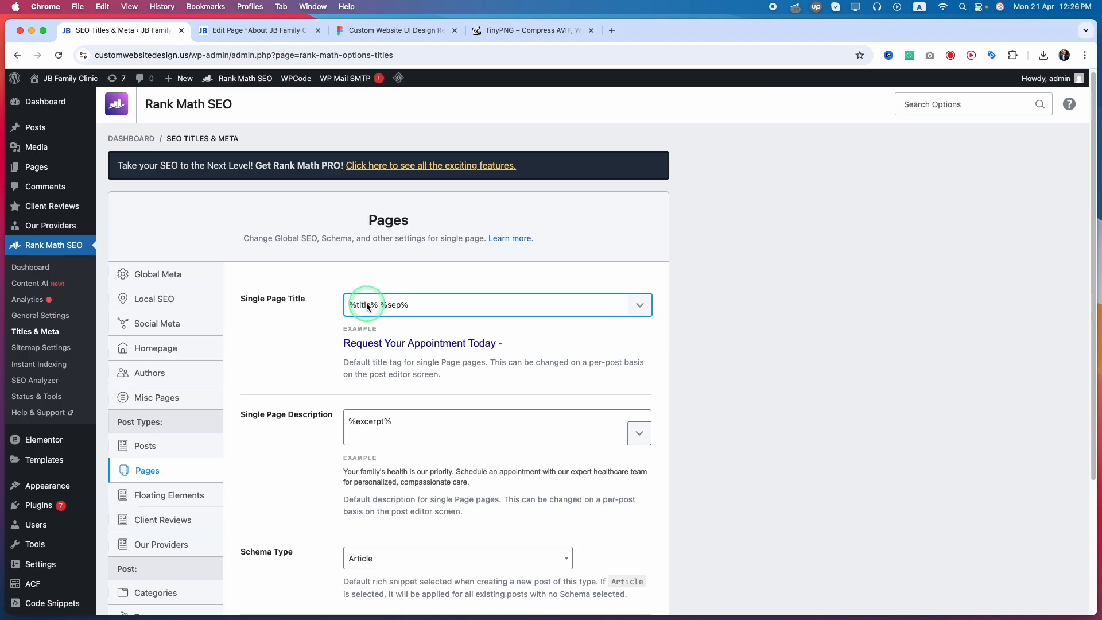
drag(349, 305, 378, 305)
key(Left)
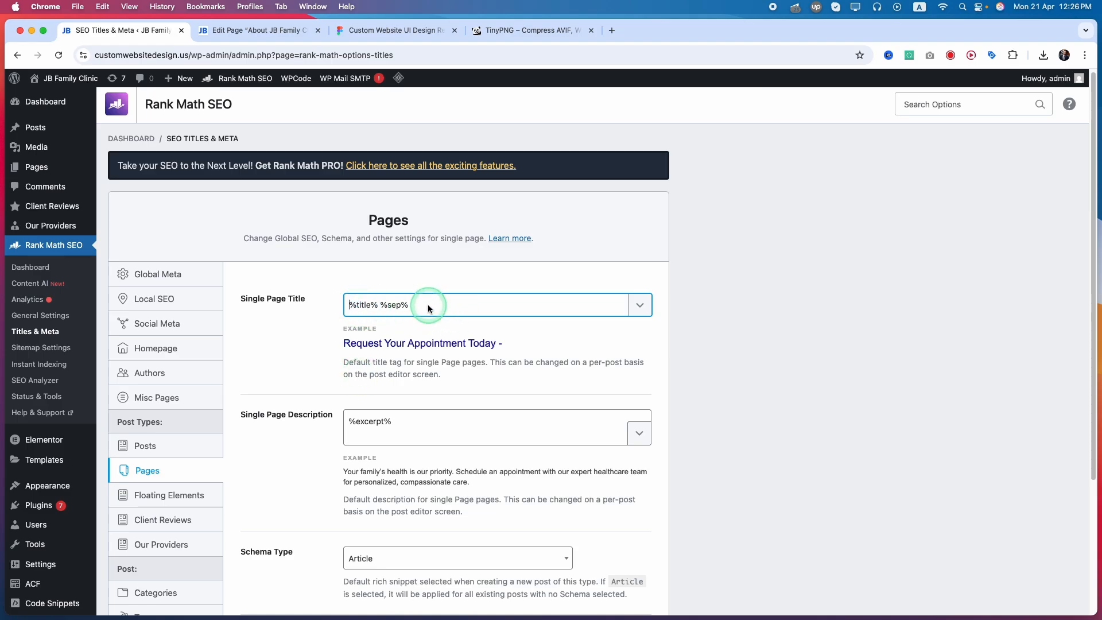
Browse the available title variables and remove the separator, leaving only %title% in the Single Page Title.
click(640, 306)
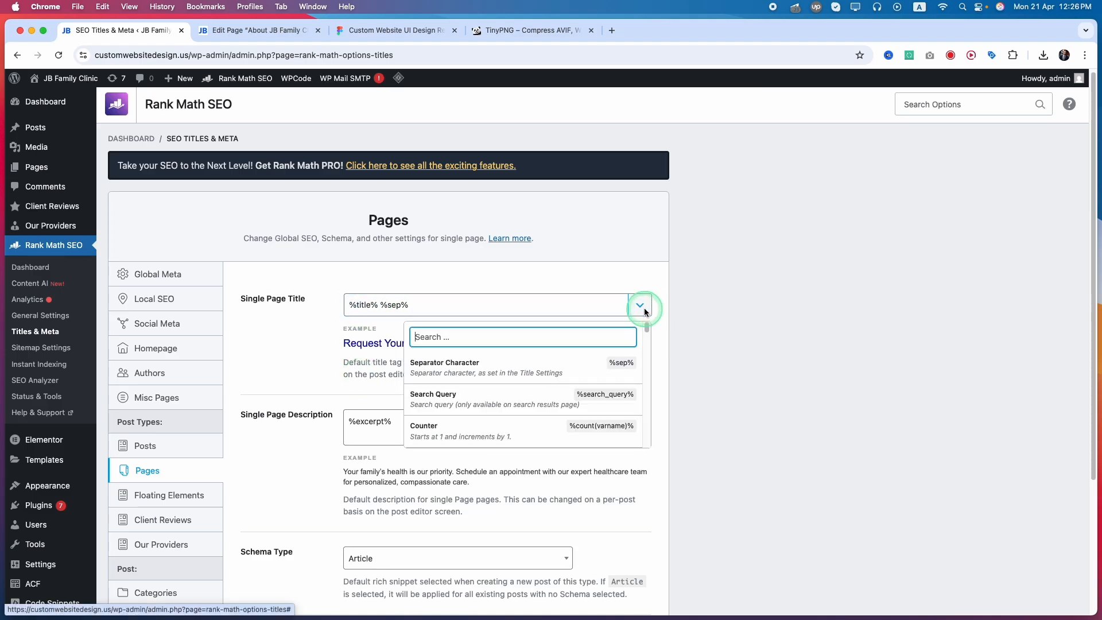
scroll(647, 337, down, 2)
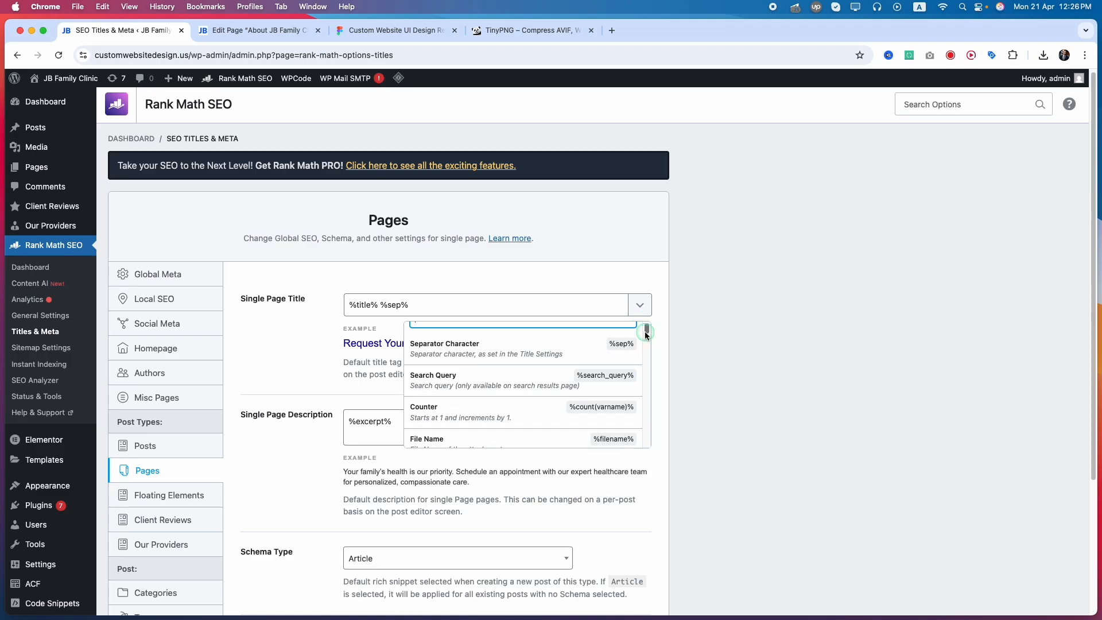
drag(647, 337, 524, 330)
drag(456, 305, 382, 304)
key(BackSpace)
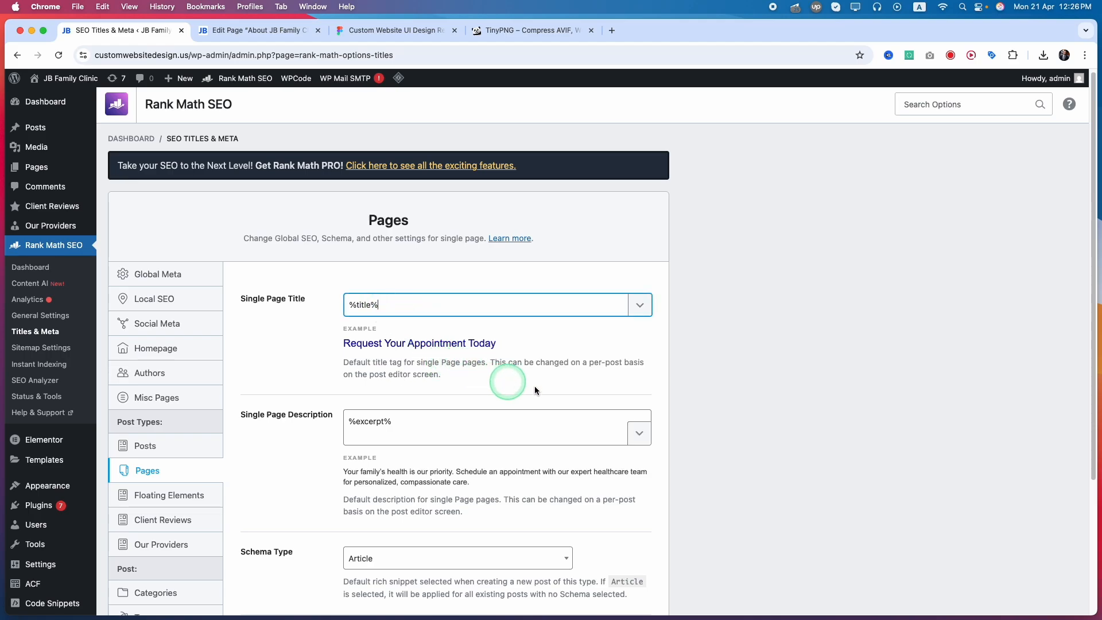
Check the variables offered for the Single Page Description and save the Pages title and meta settings.
scroll(333, 406, down, 3)
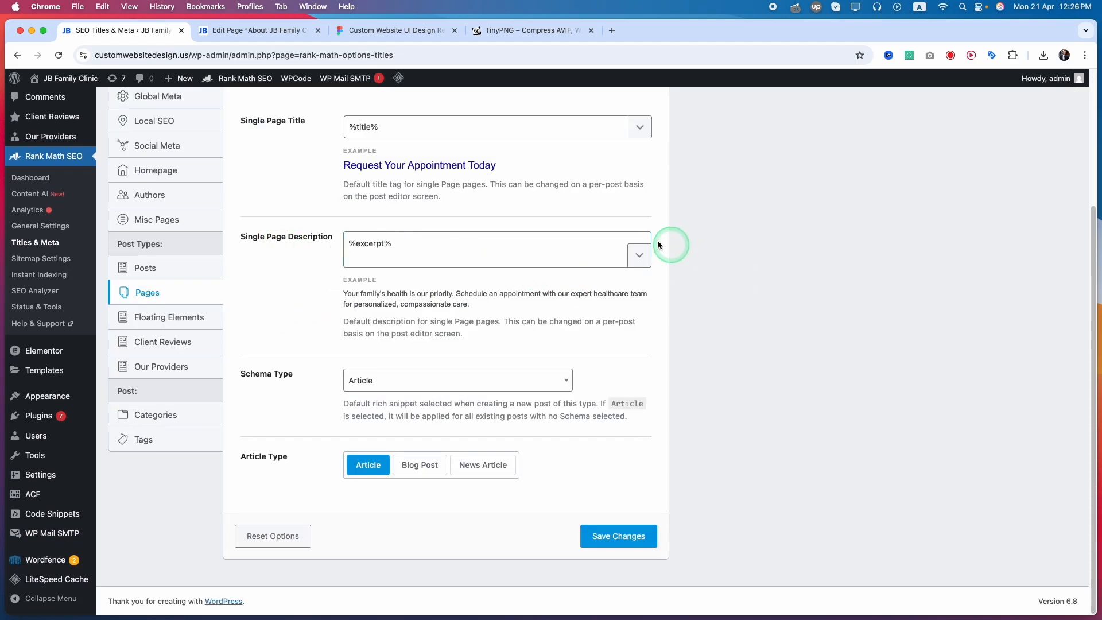
click(640, 258)
click(638, 544)
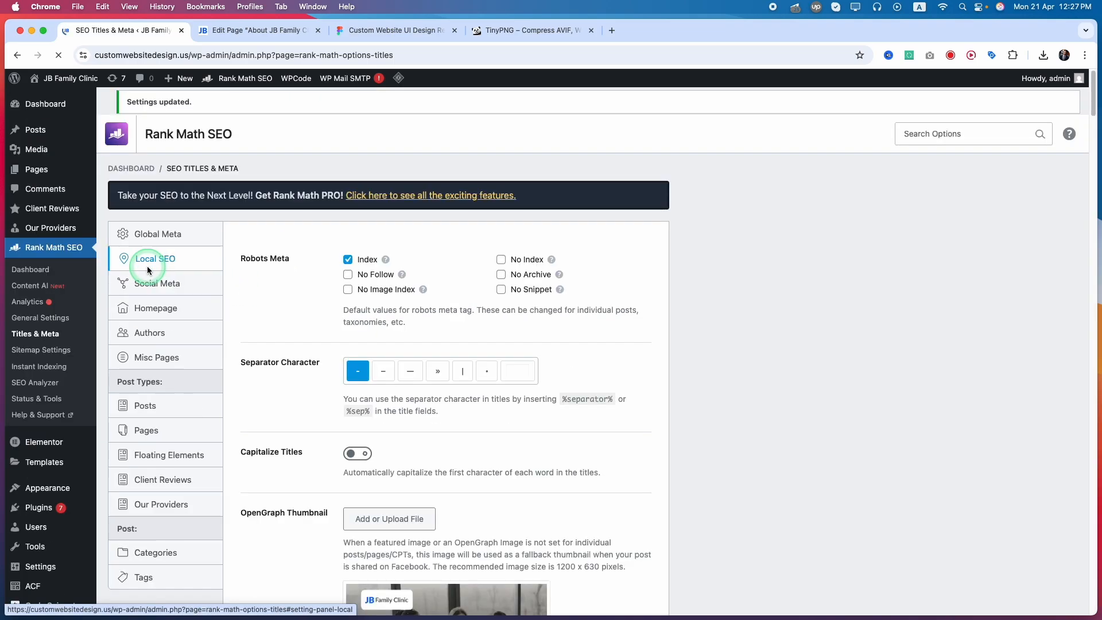
Review the default title, description and schema settings for the Posts post type.
click(143, 484)
scroll(284, 380, down, 2)
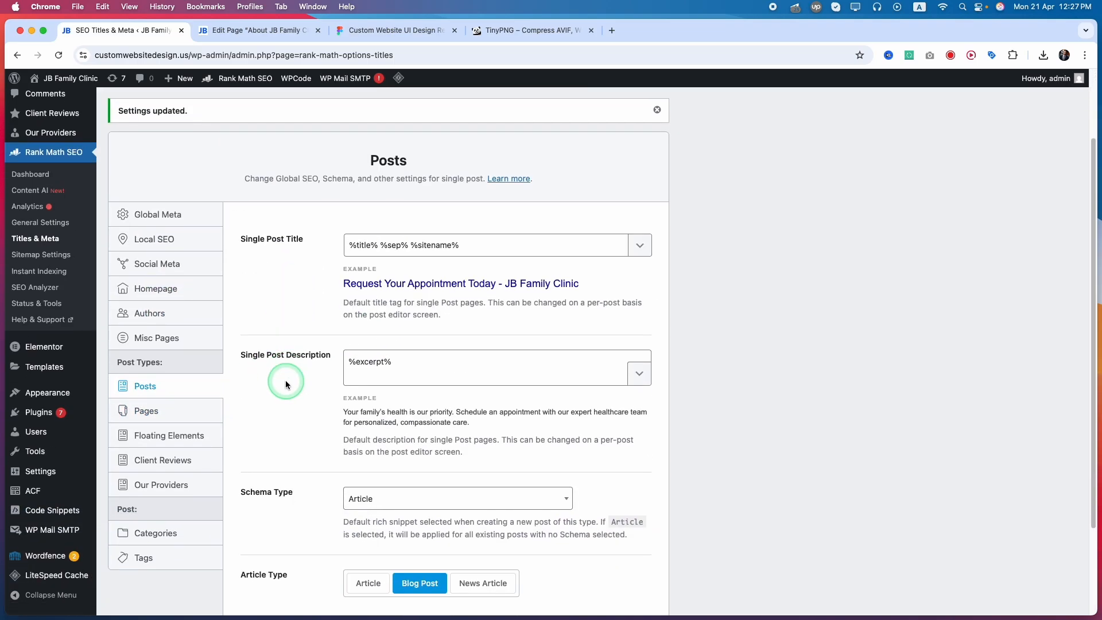
scroll(360, 339, up, 2)
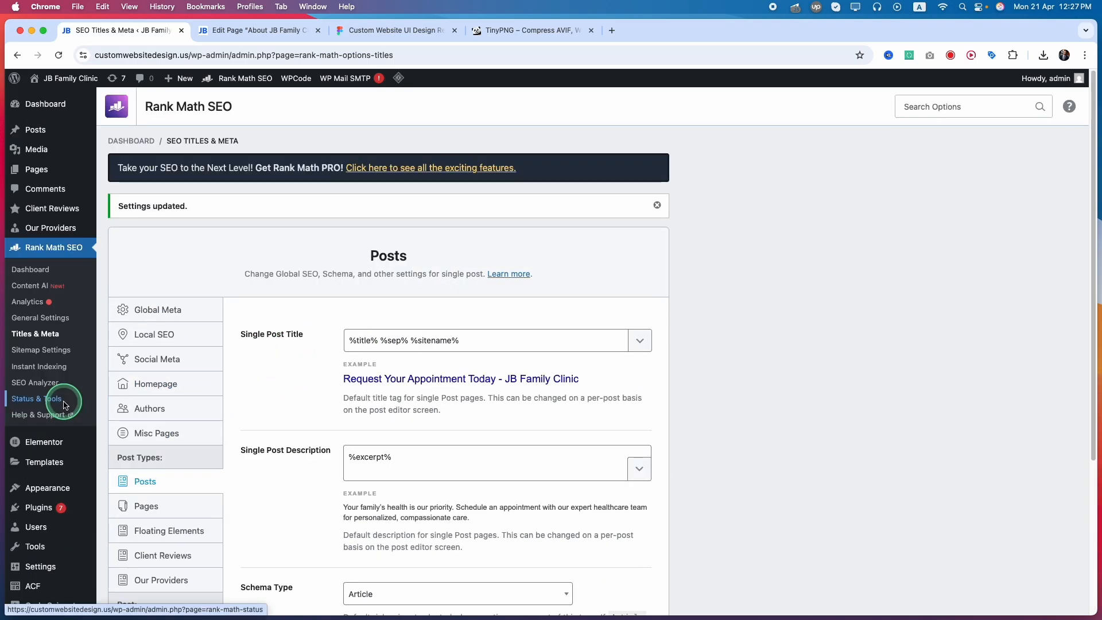
Look through Rank Math's sitemap and general settings, viewing the Webmaster Tools and Analytics sections.
click(50, 356)
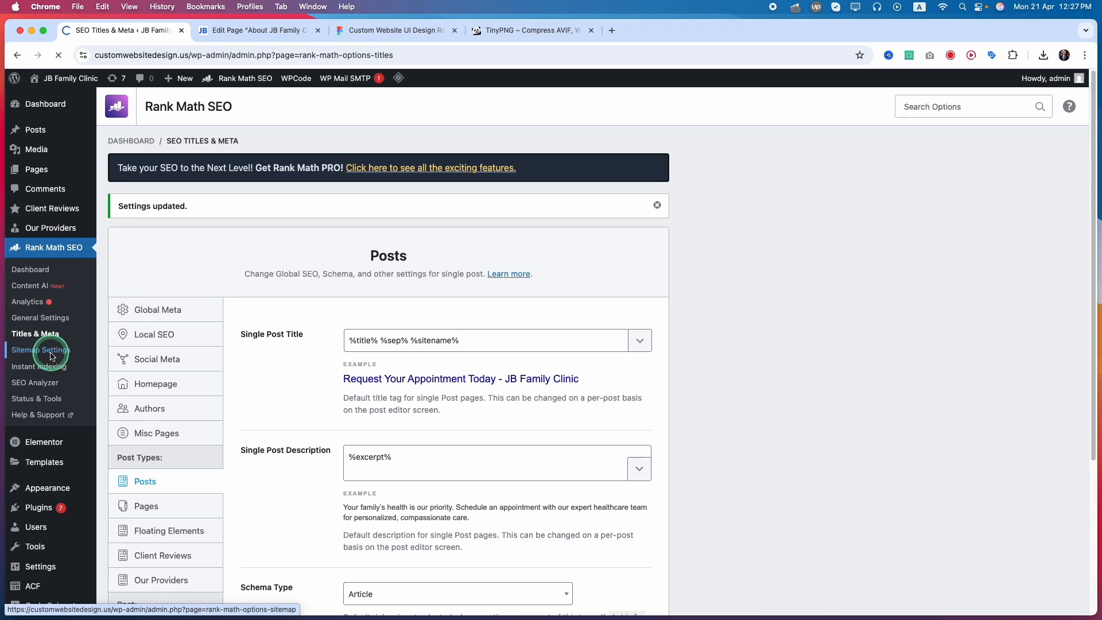
click(157, 351)
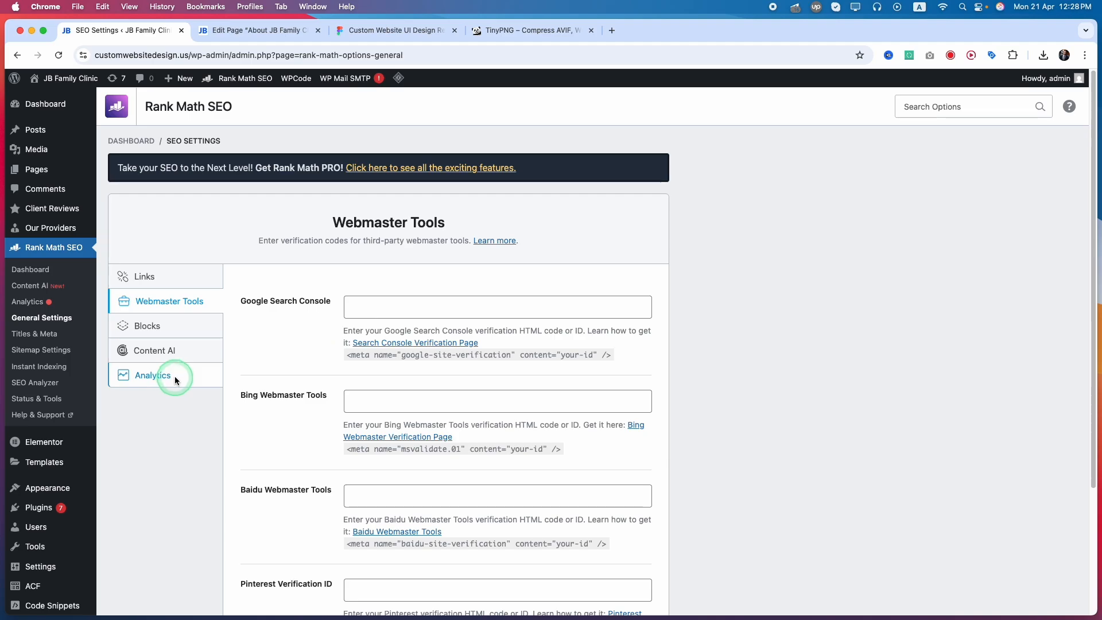
click(162, 357)
click(154, 376)
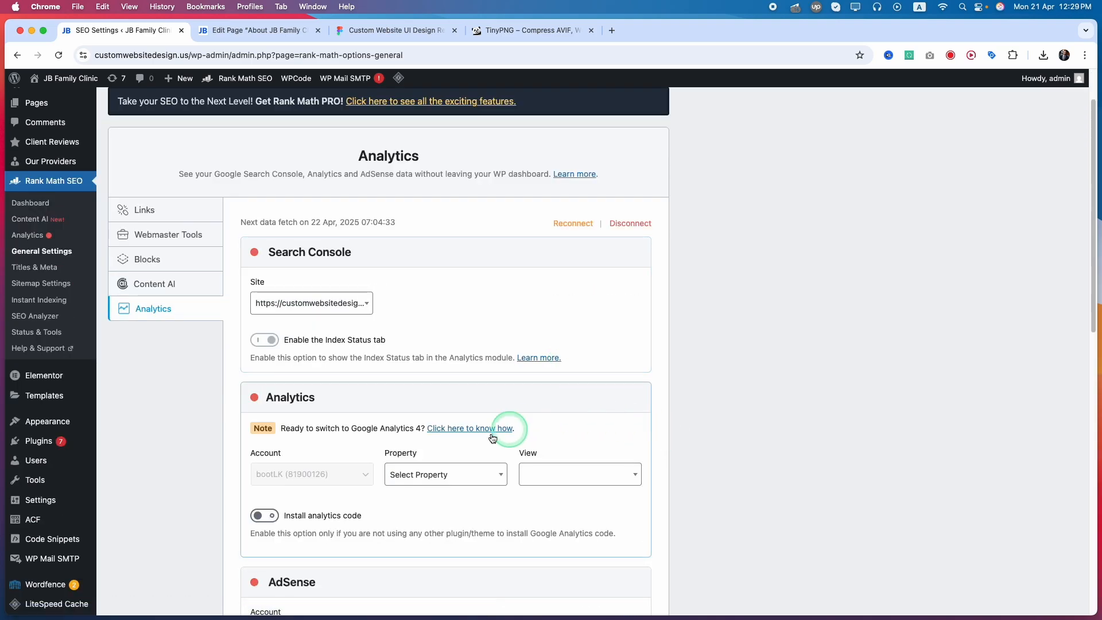